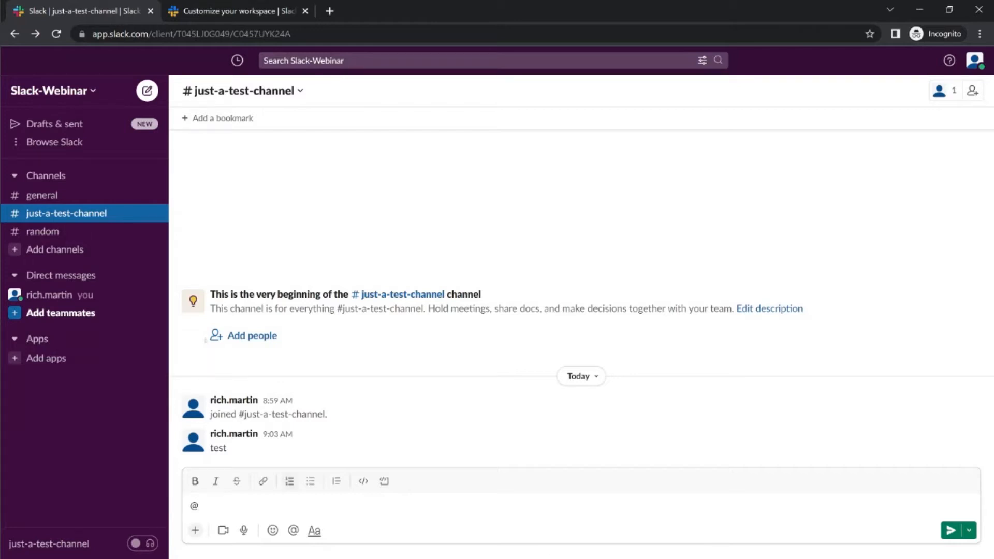
- On the Slack API site, create an app from scratch named My-Test-App in the Slack-Webinar workspace
left_click(226, 14)
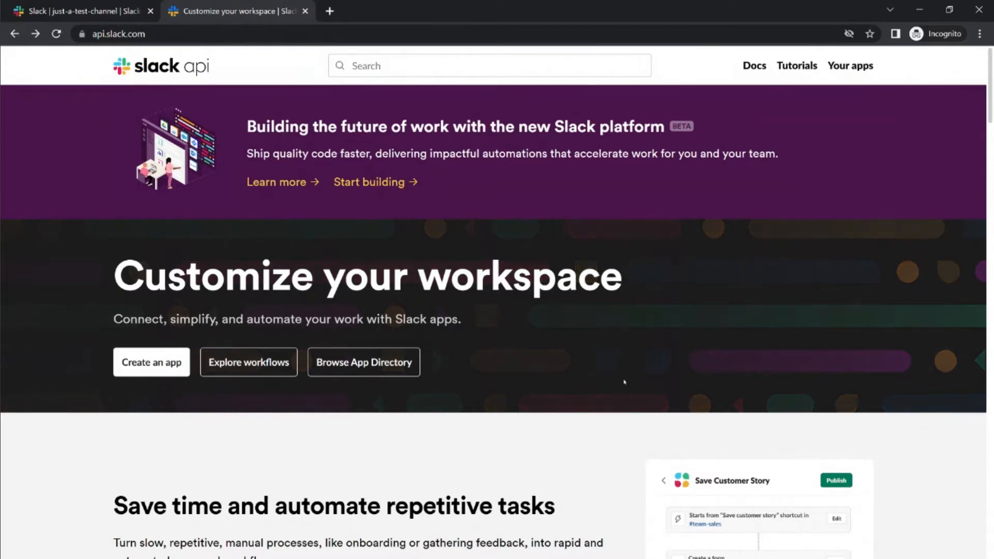
left_click(165, 362)
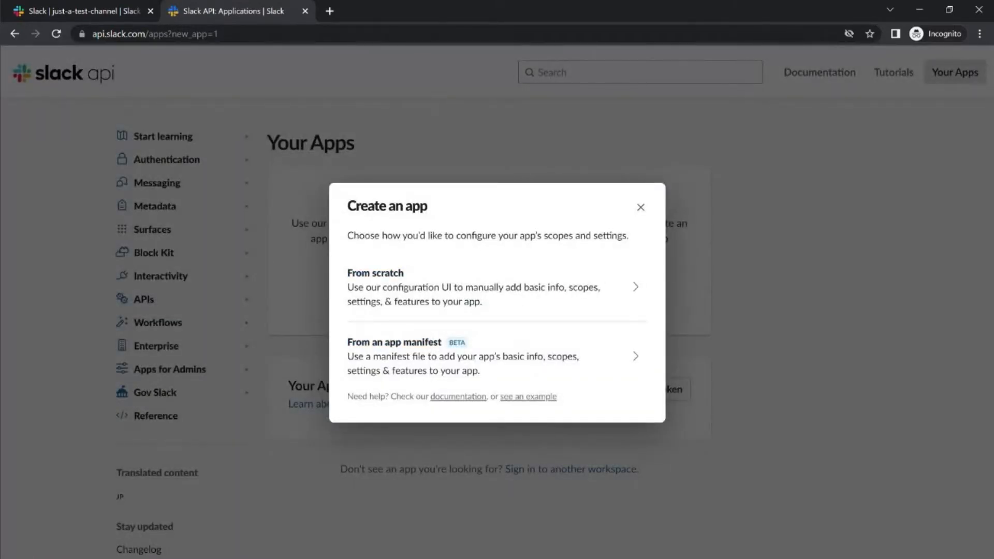
left_click(621, 287)
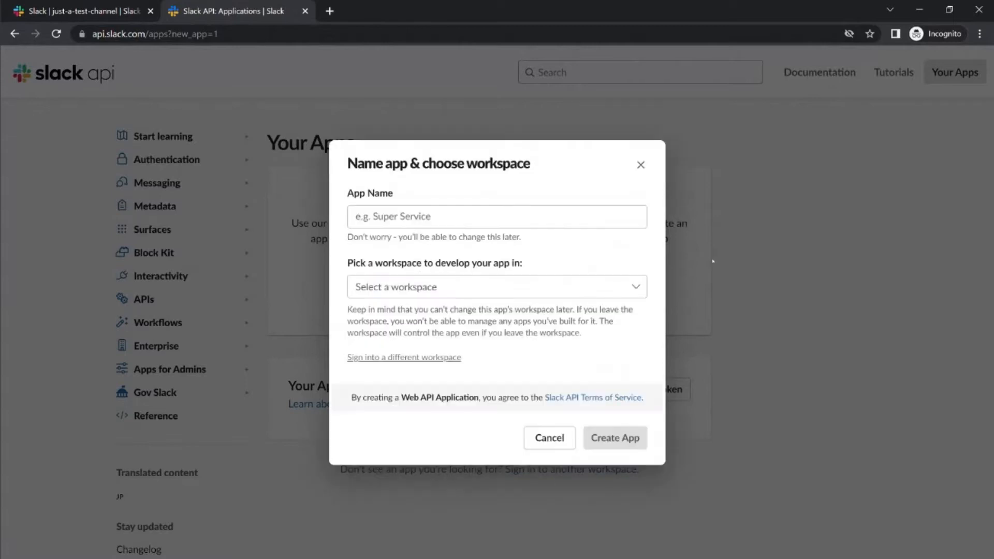
left_click(497, 217)
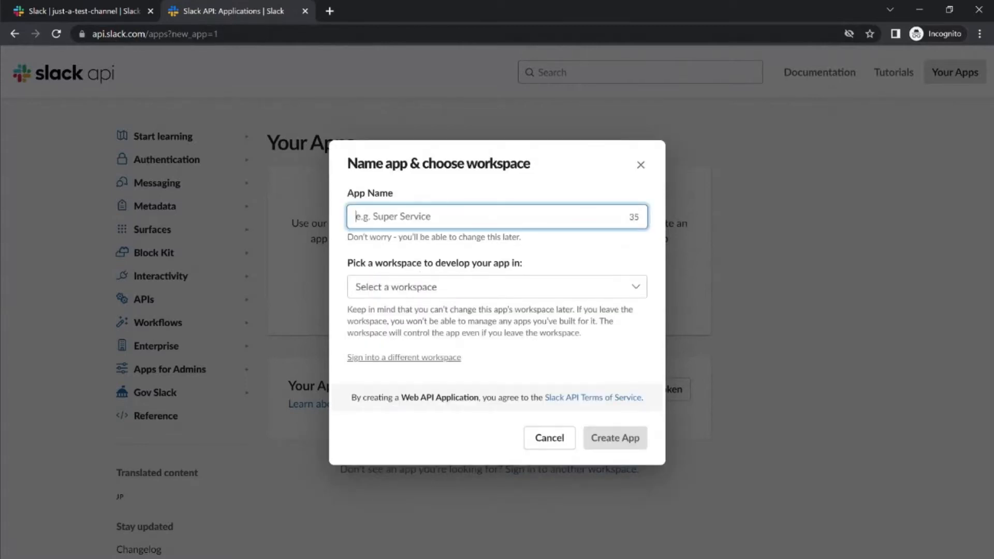
type("My-Test-App")
left_click(443, 284)
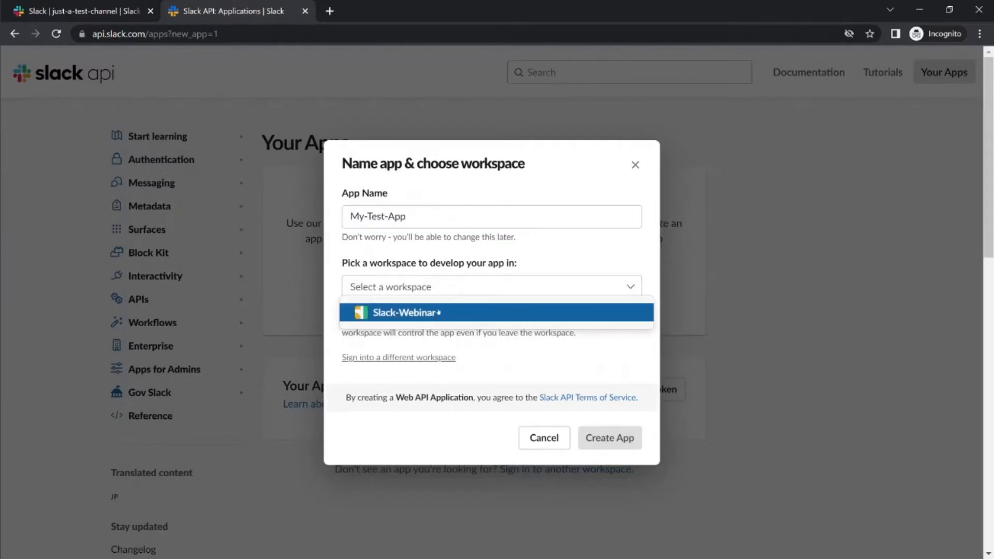
left_click(439, 311)
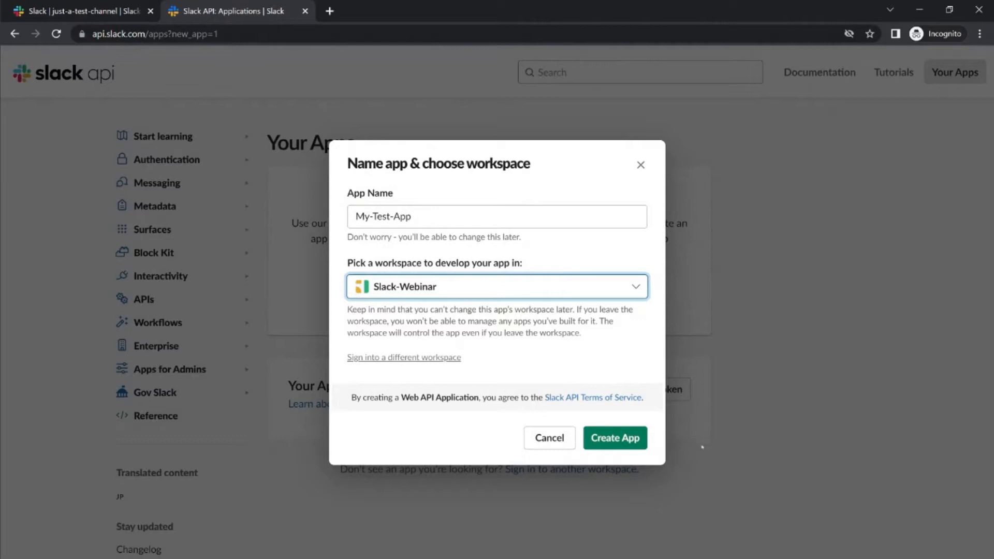
left_click(630, 437)
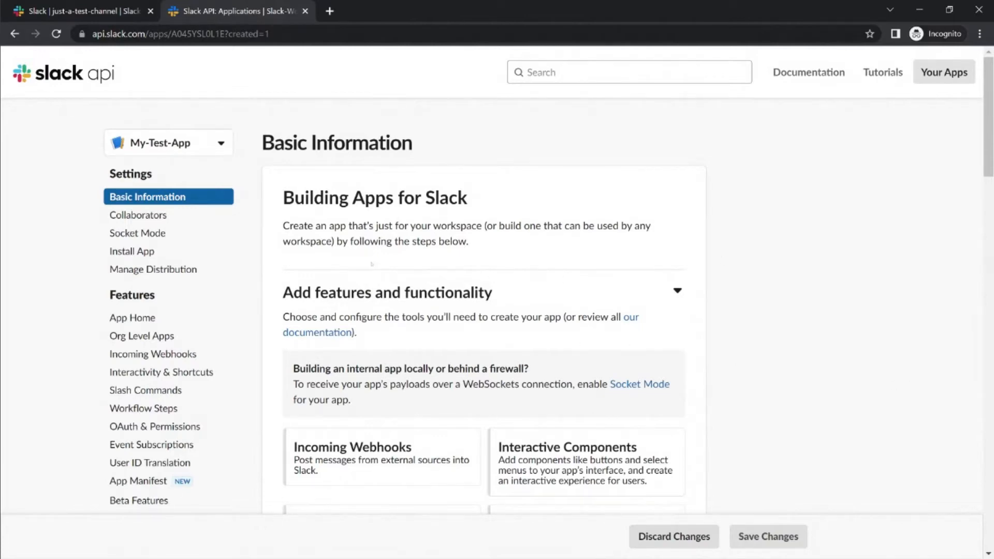
- Add the chat:write scope to the bot token scopes in the app's OAuth & Permissions settings
scroll(181, 320, "down", 2)
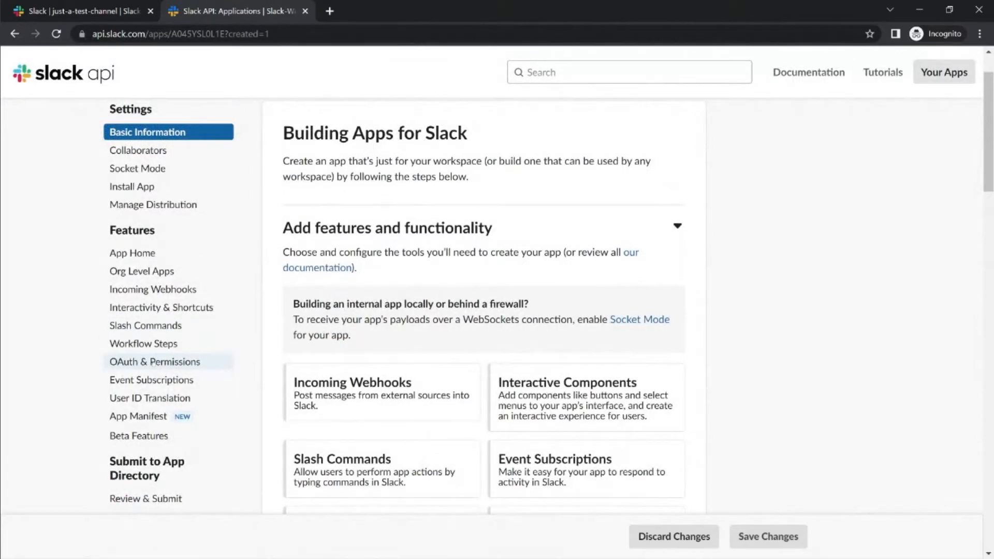
left_click(155, 361)
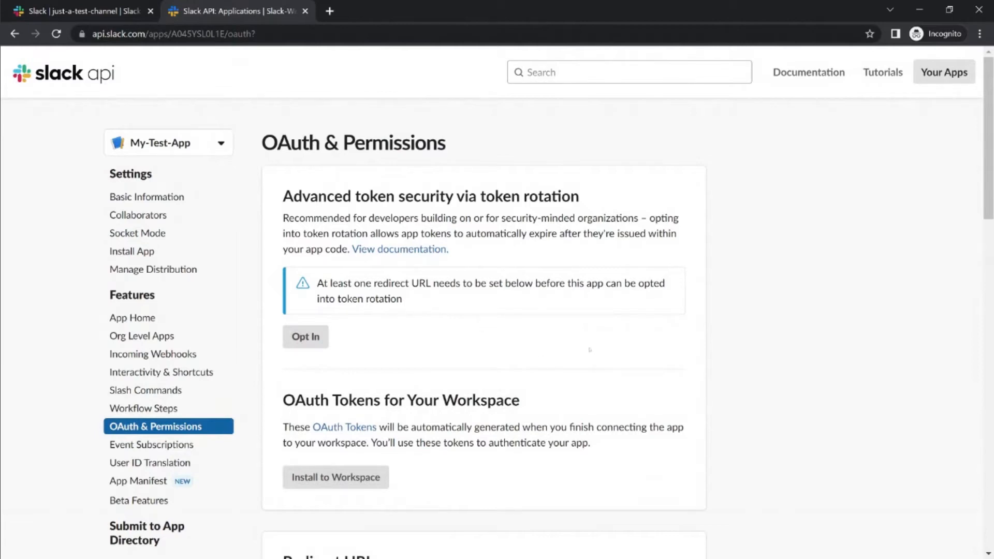
scroll(590, 350, "down", 5)
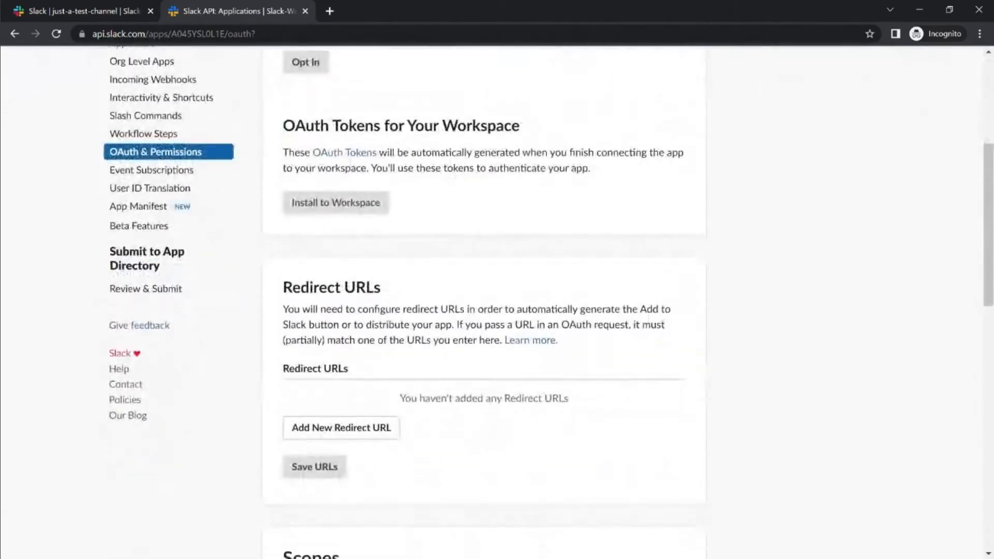
scroll(484, 303, "down", 5)
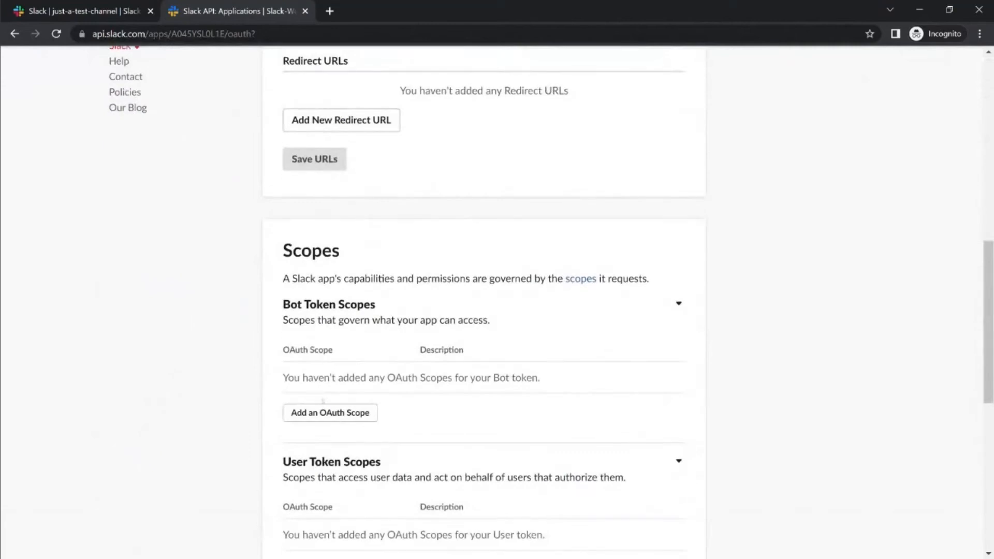
left_click(323, 413)
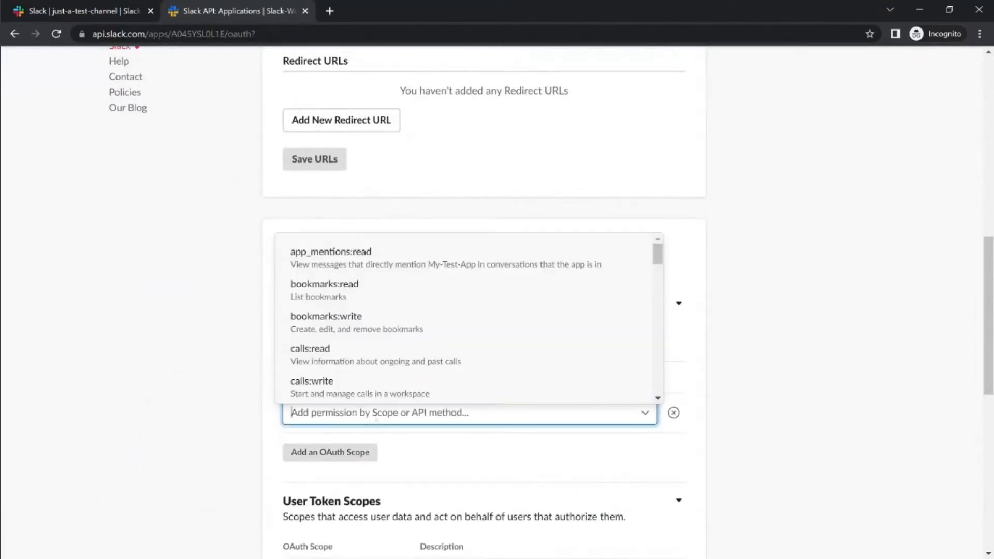
left_click(374, 418)
type("chat")
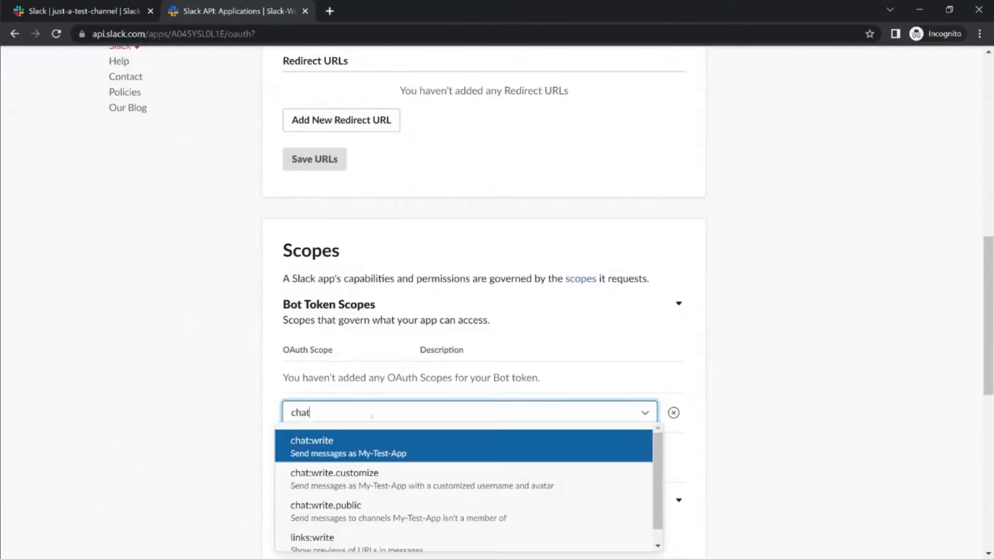
left_click(323, 448)
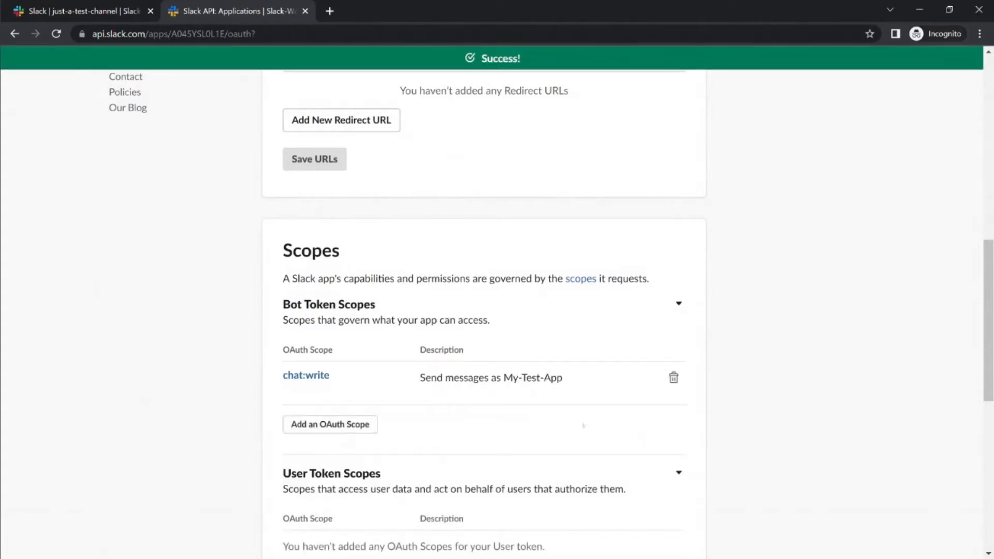
- Add the chat:write.customize scope to the bot token scopes as well
left_click(330, 425)
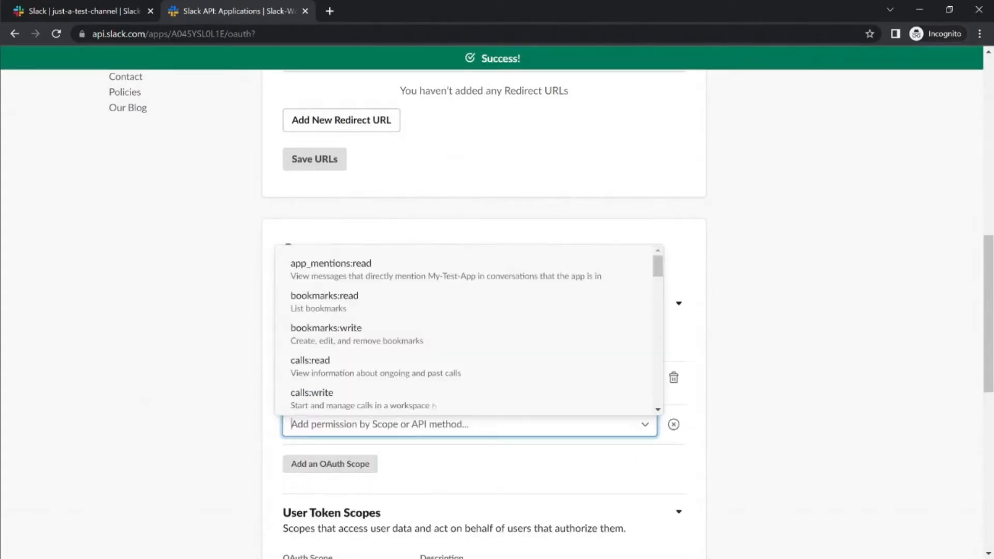
type("chat")
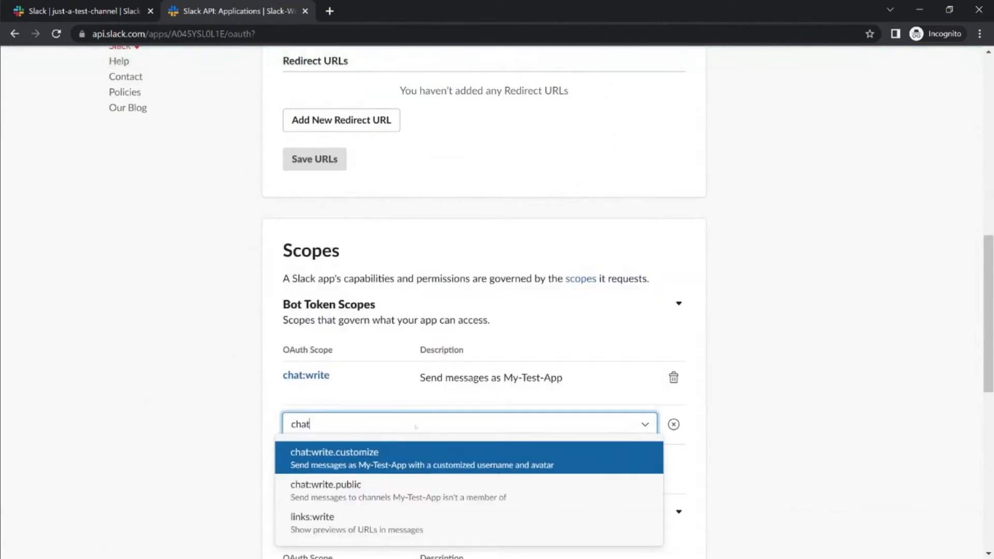
left_click(366, 451)
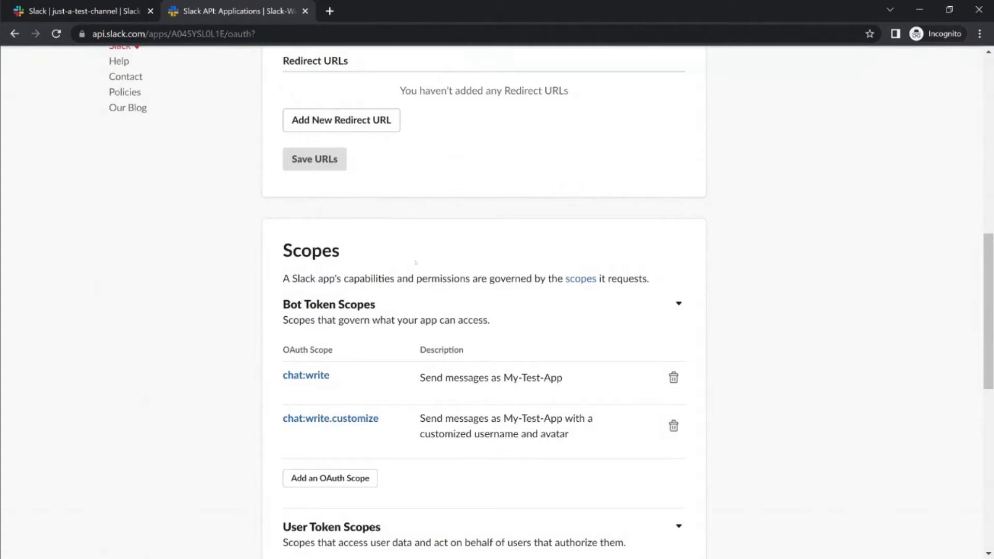
- Install My-Test-App to the workspace from its Basic Information page and allow the requested permissions
scroll(190, 392, "up", 8)
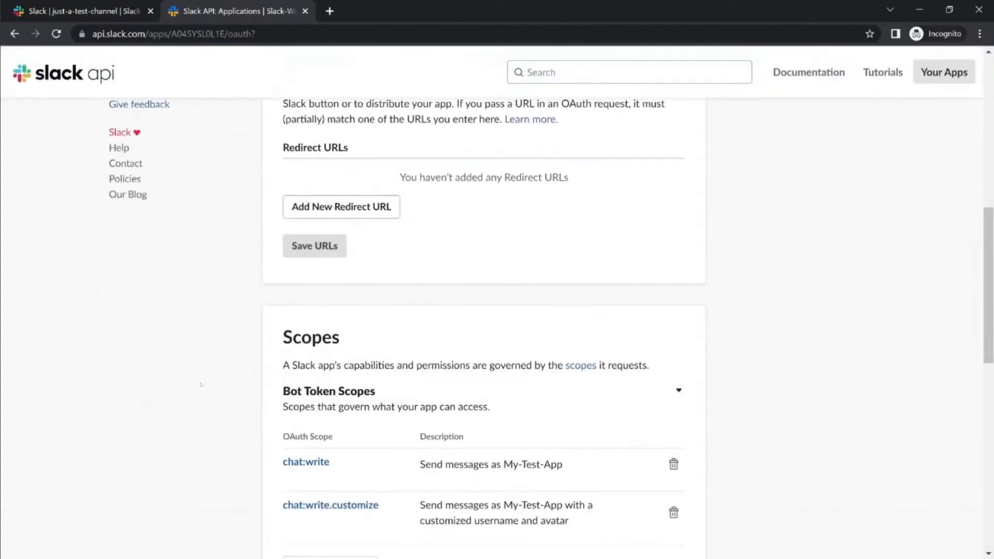
scroll(207, 132, "up", 3)
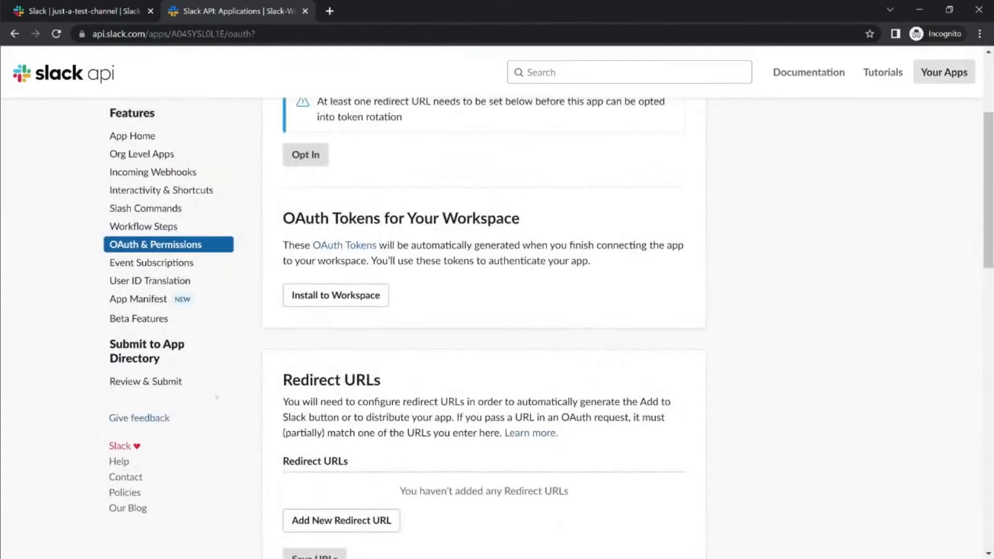
left_click(164, 132)
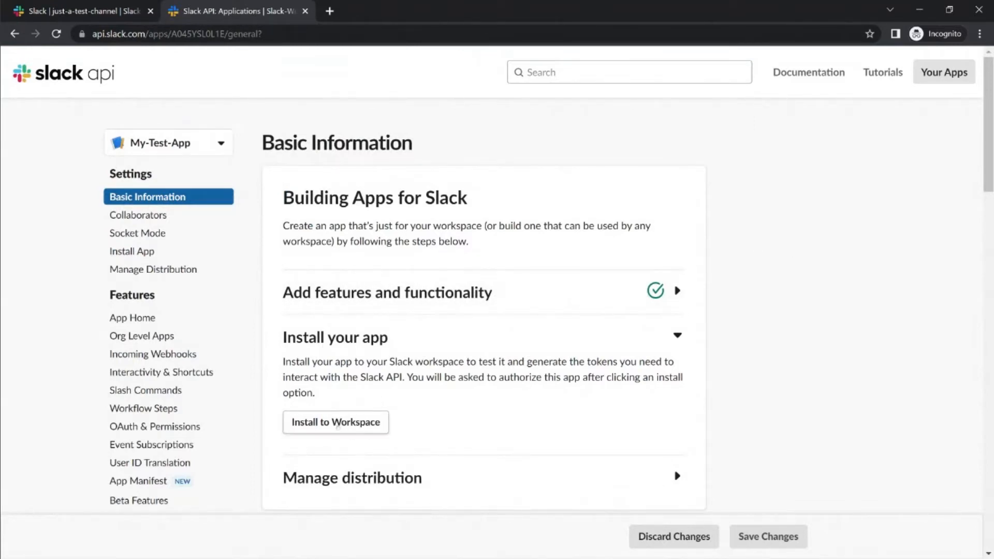
left_click(337, 423)
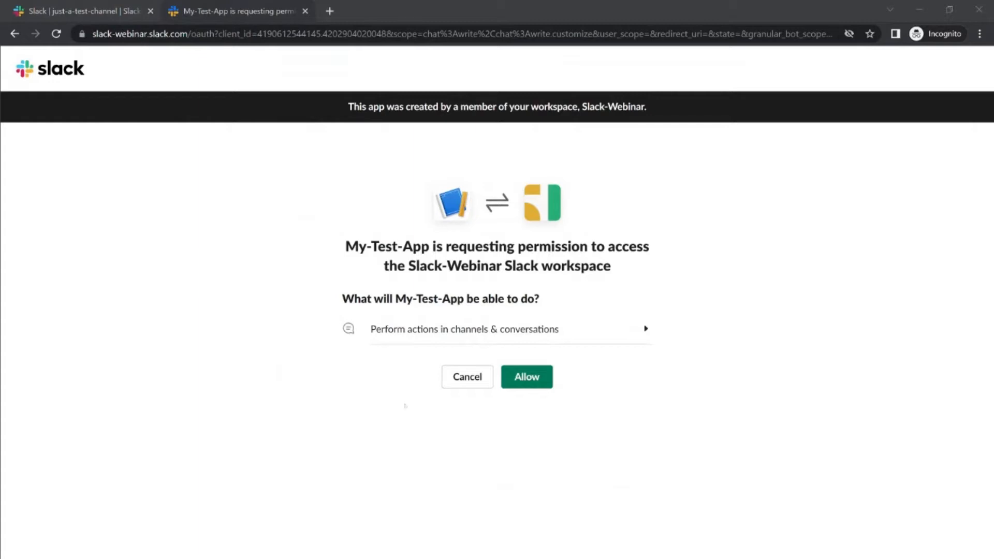
left_click(205, 366)
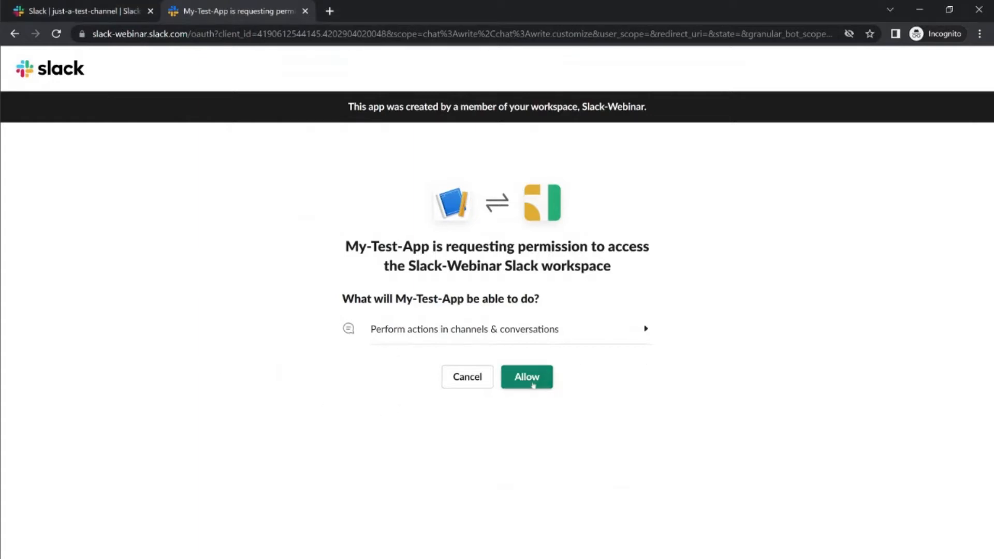
left_click(531, 383)
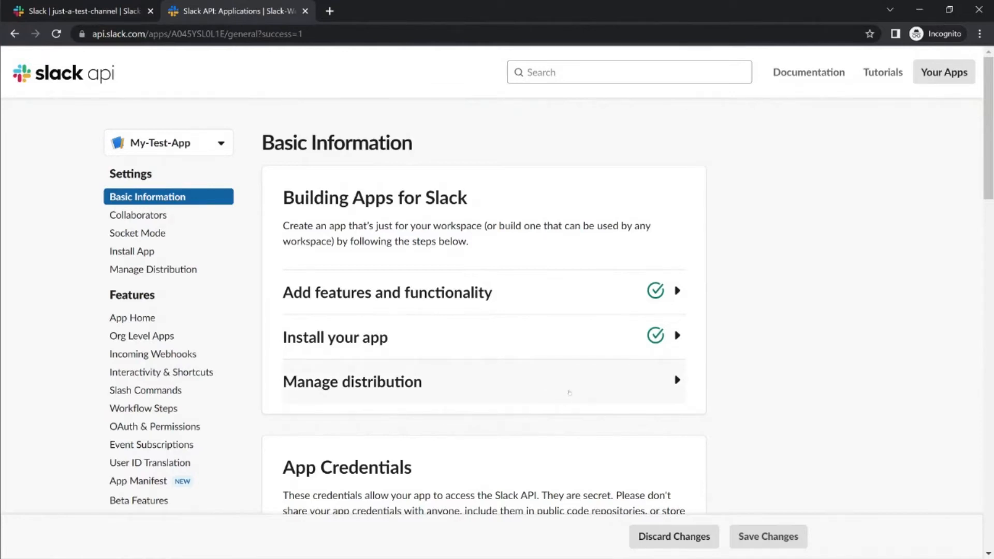
left_click(82, 11)
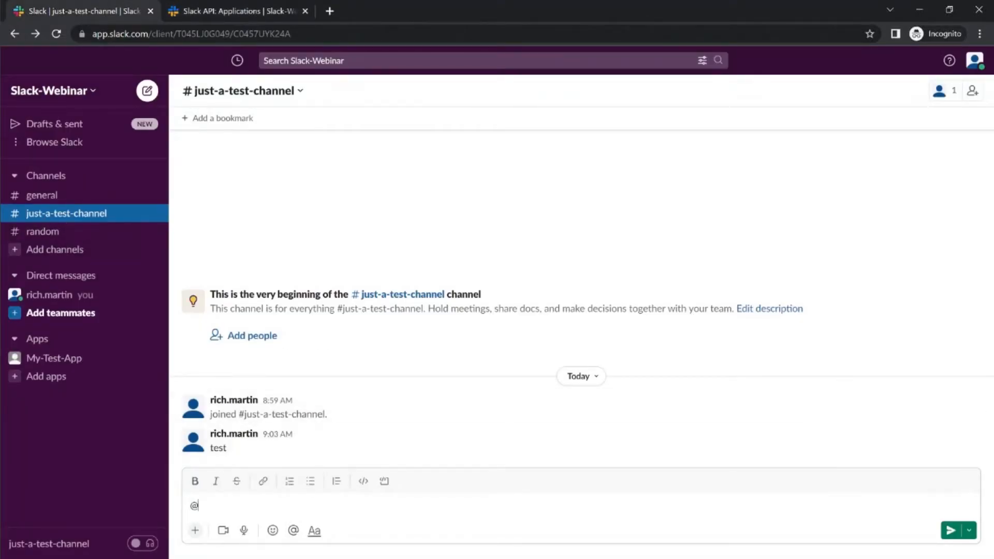
key("BackSpace")
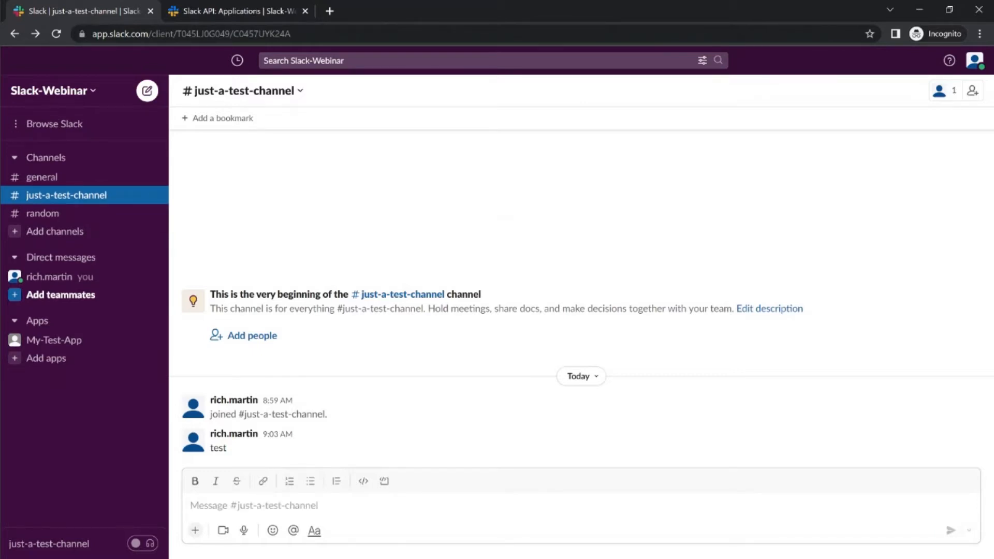
type("@")
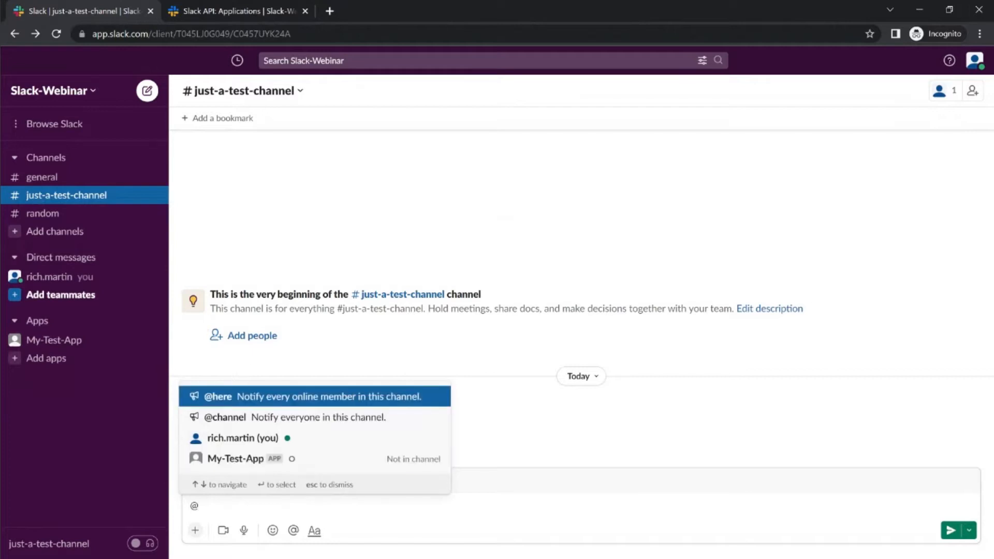
key("Down")
key("Down")
key("Down")
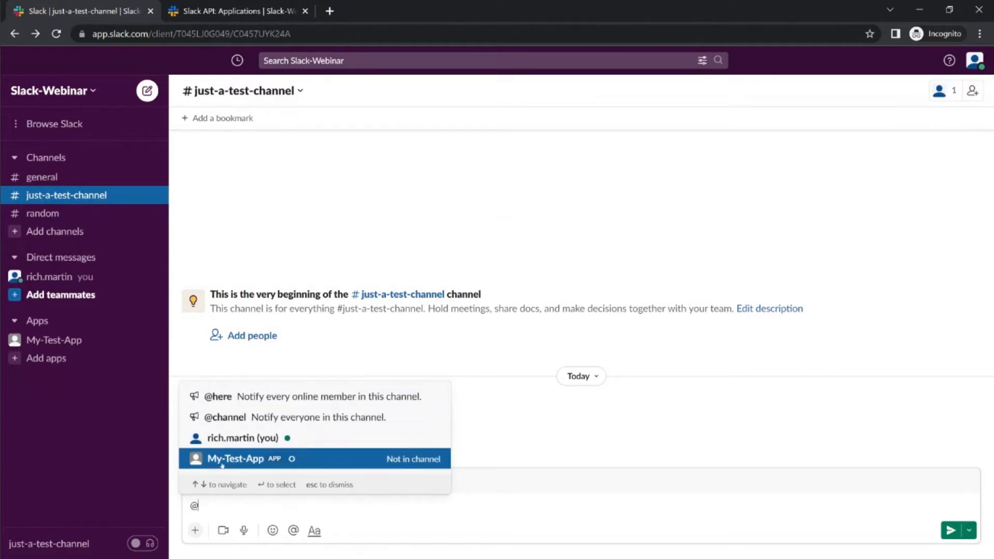
key("Return")
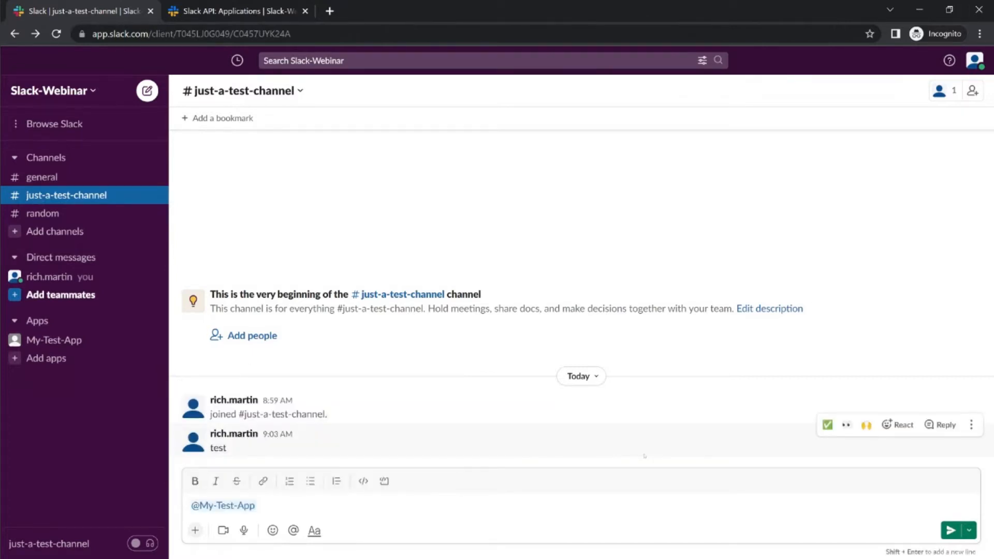
left_click(951, 530)
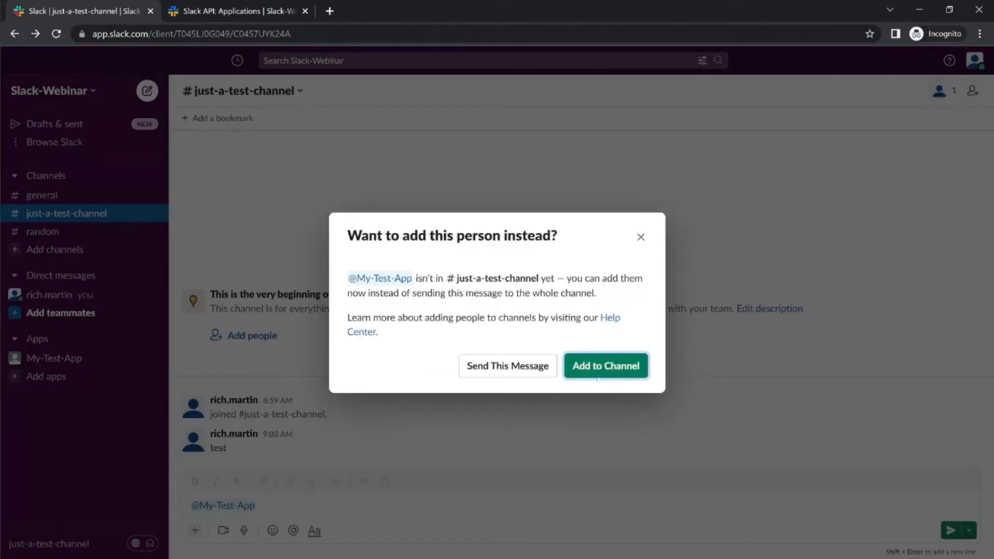
key("Return")
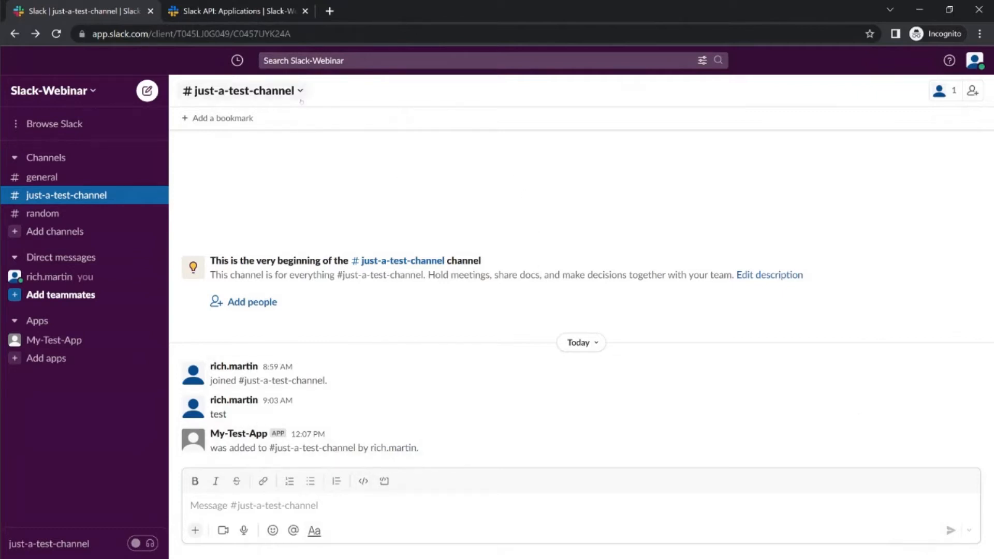
- Return to the Slack API site and select the Bot User OAuth Token on the app's OAuth & Permissions page
left_click(290, 11)
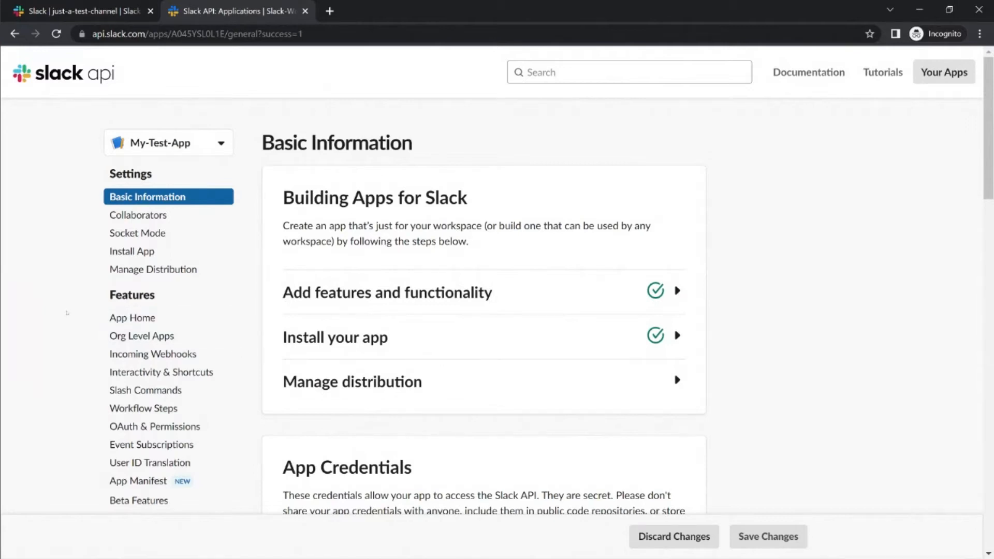
scroll(68, 313, "down", 1)
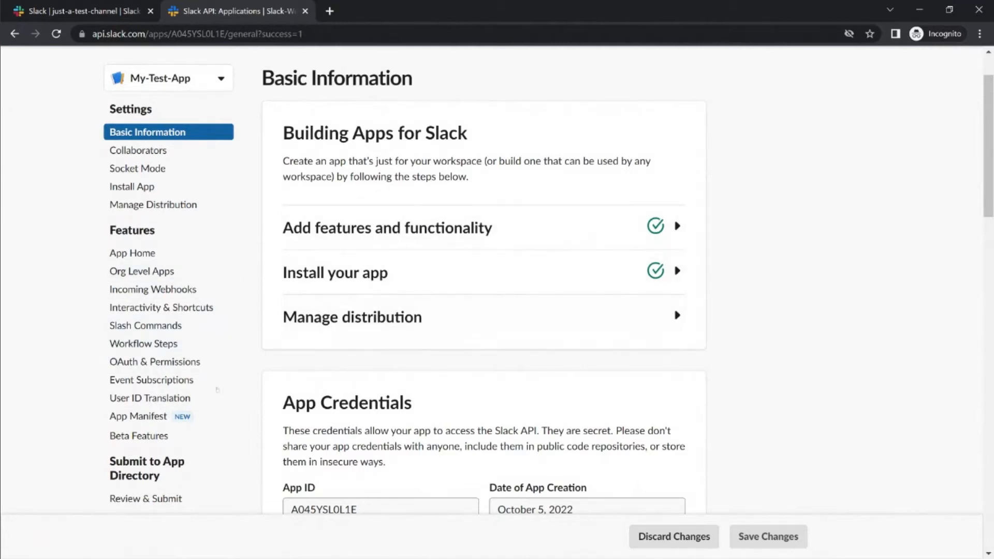
left_click(171, 362)
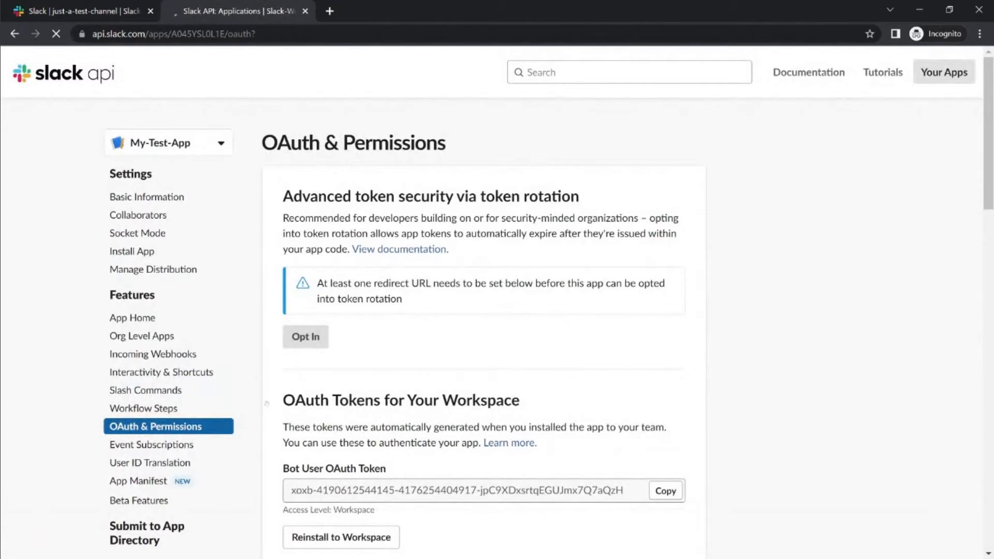
scroll(547, 326, "down", 1)
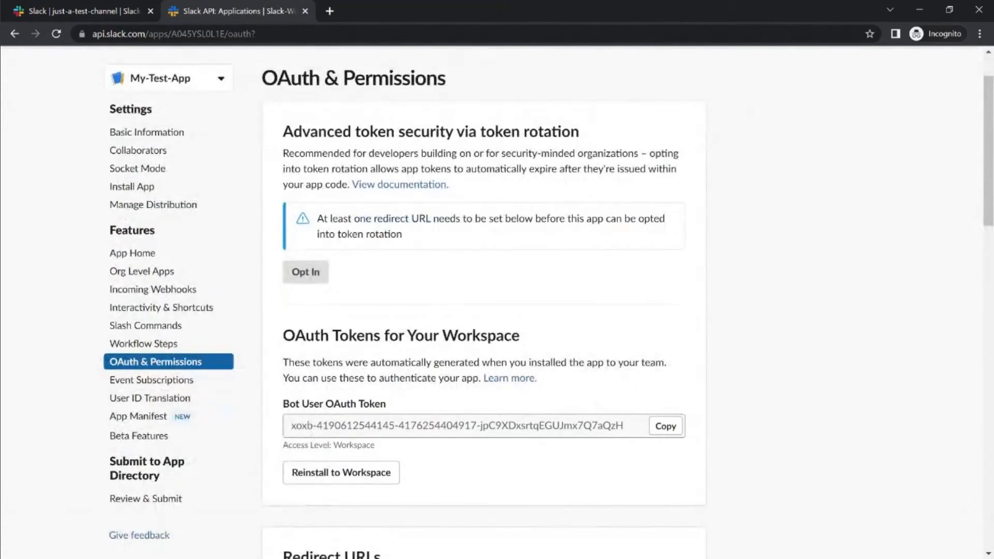
left_click_drag(290, 425, 623, 425)
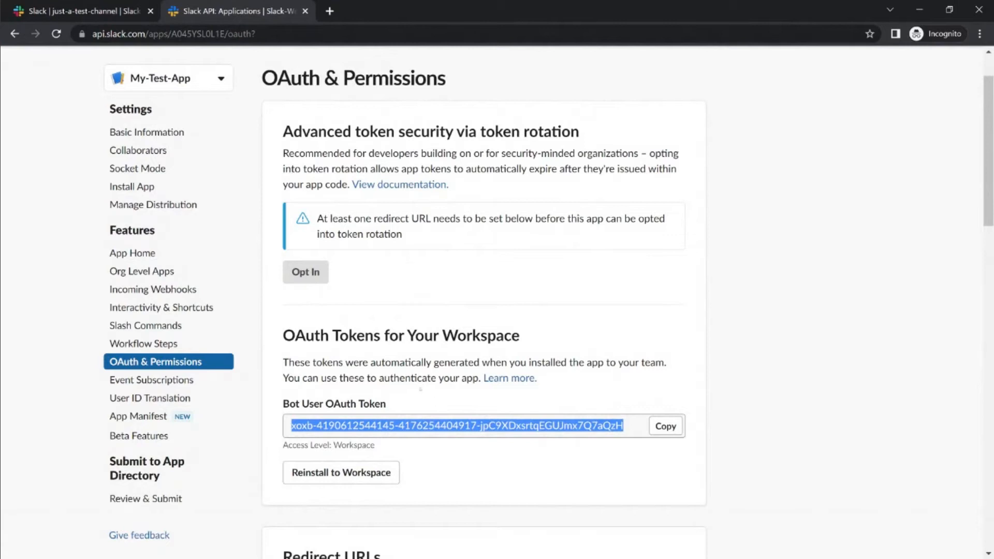
- Delete My-Test-App from its Basic Information page and confirm the deletion
scroll(434, 387, "up", 2)
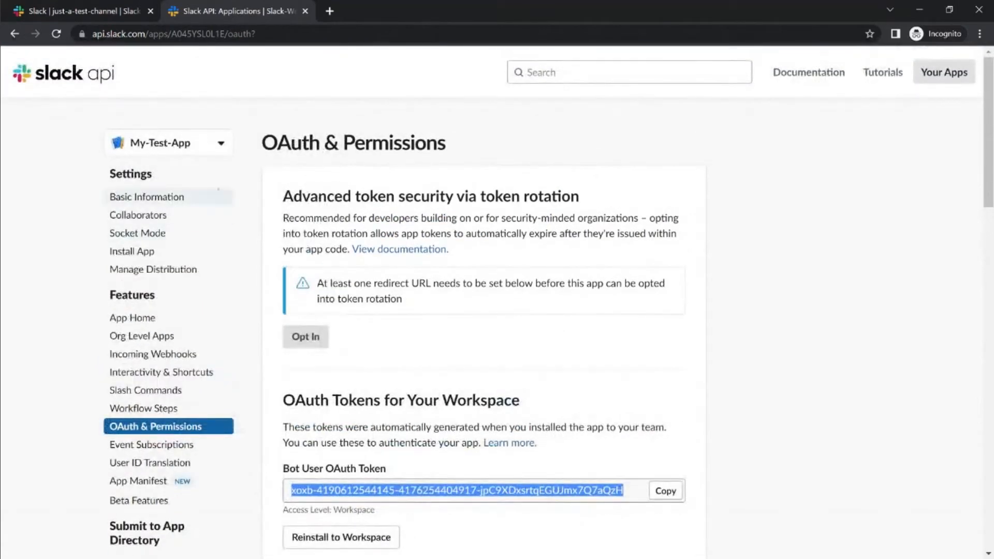
left_click(139, 204)
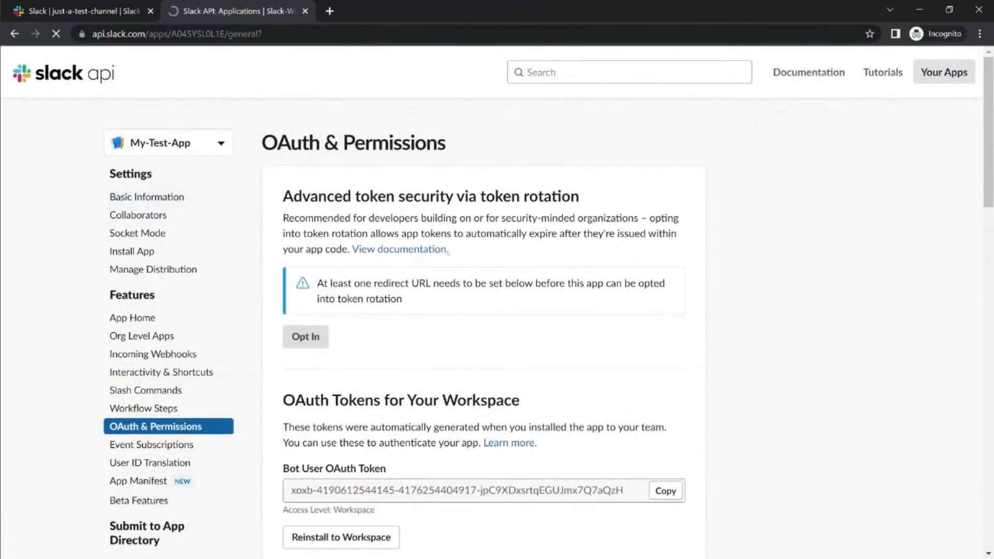
scroll(497, 279, "down", 20)
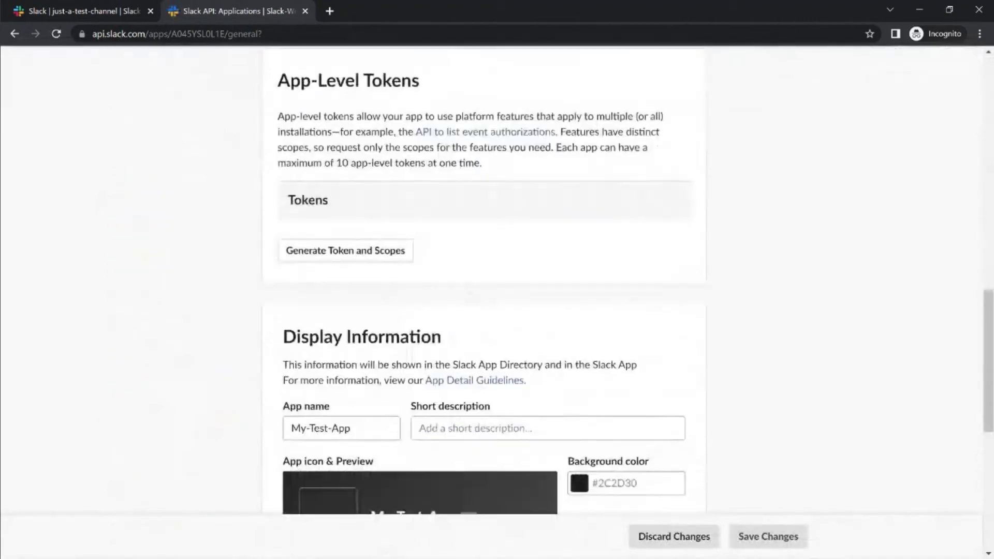
left_click(316, 407)
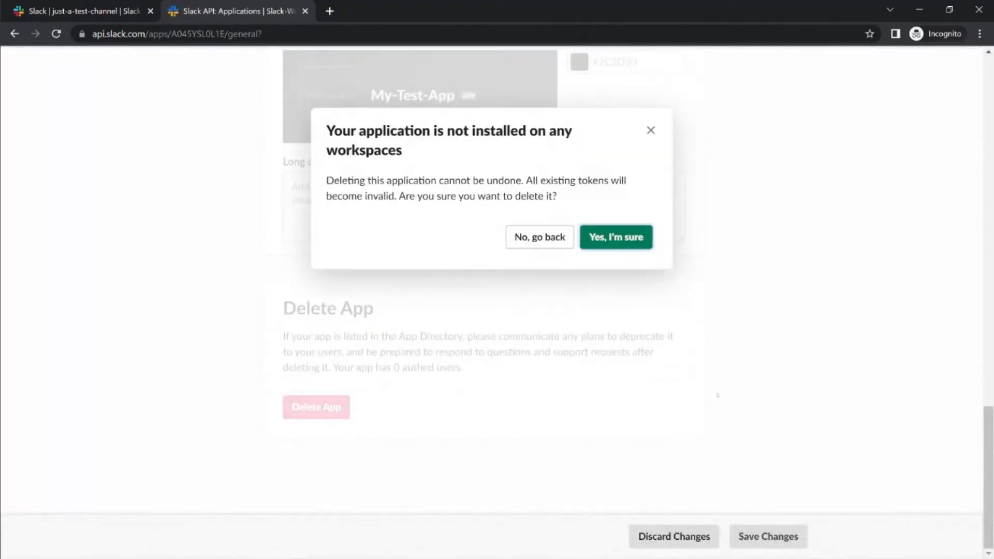
left_click(608, 239)
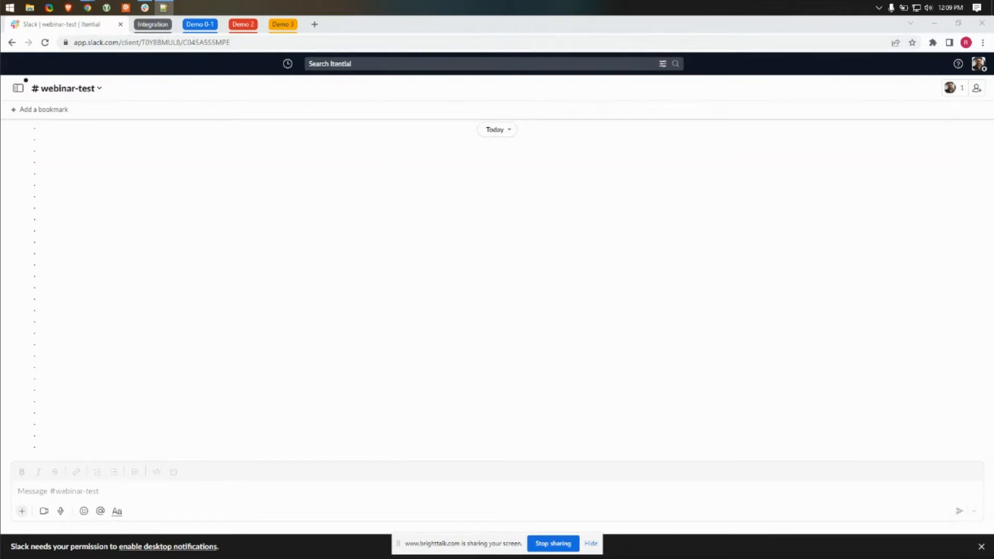
- Switch to the Itential website in the Integration tab group and open the integrations listing of its Pre-Built Collection
left_click(590, 543)
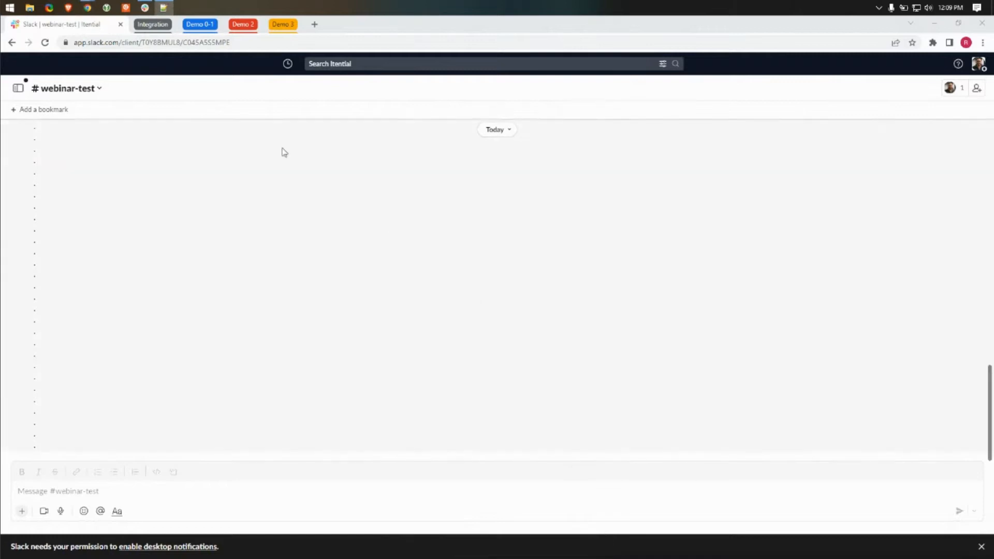
left_click(152, 24)
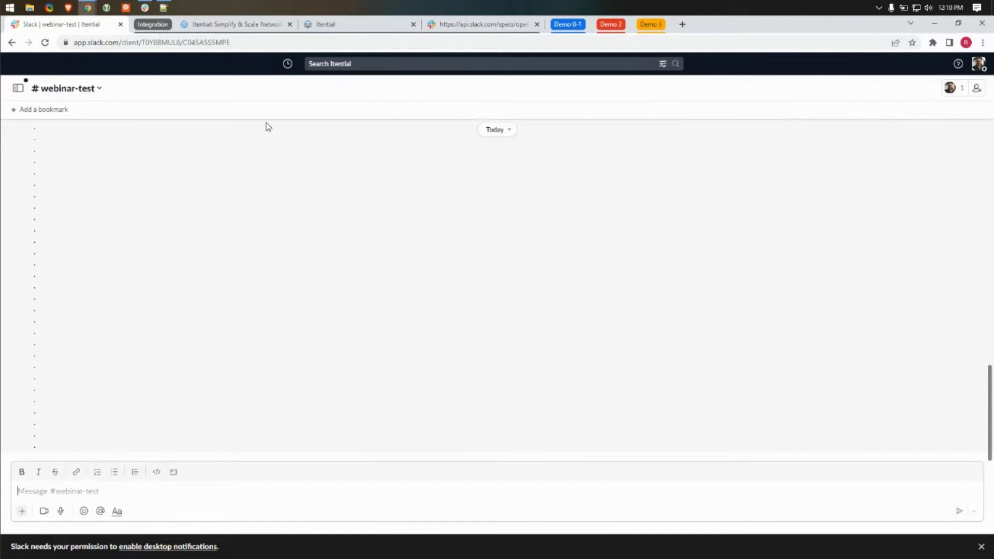
left_click(236, 25)
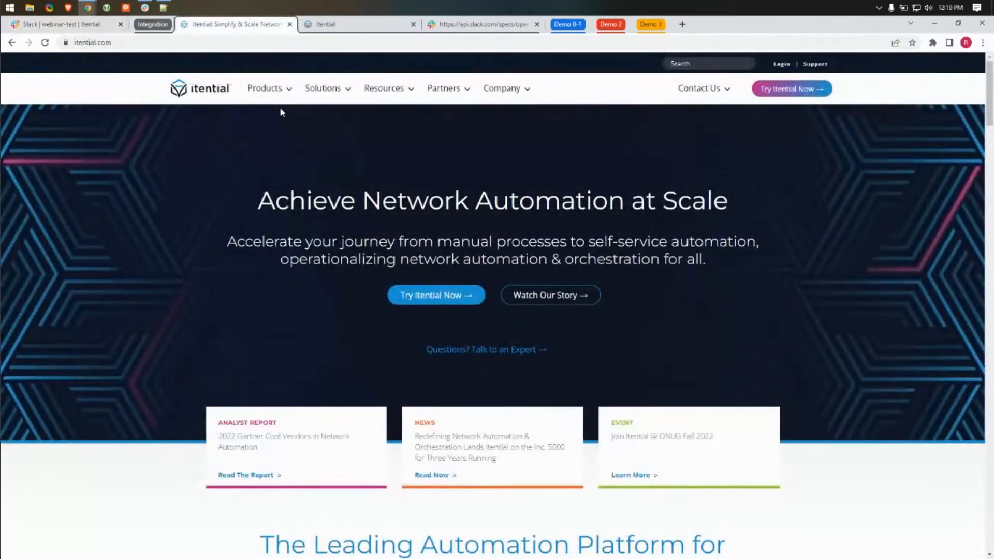
mouse_move(261, 92)
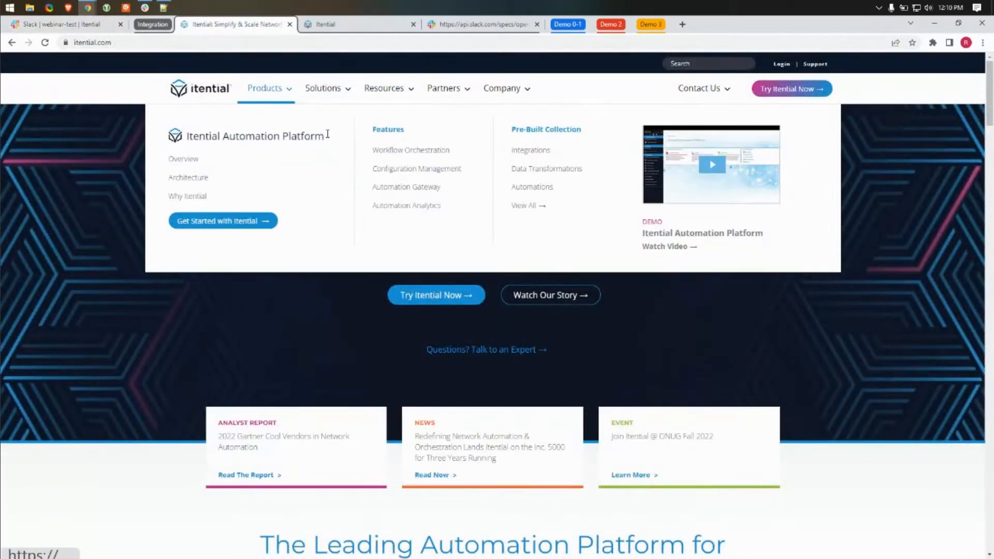
left_click(697, 174)
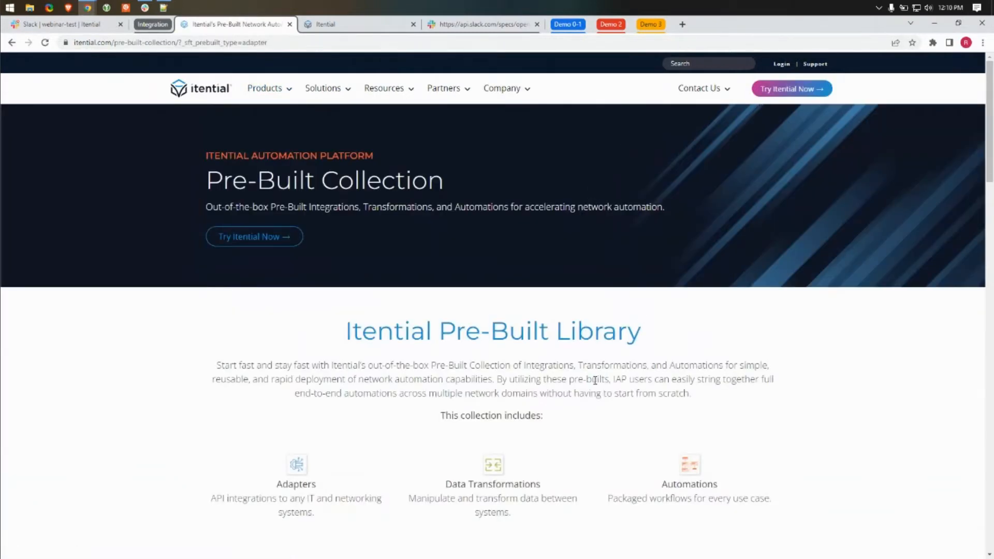
- Include the Automation type alongside Adapter in the Pre-Built Library filter and search for "slack"
scroll(405, 401, "down", 5)
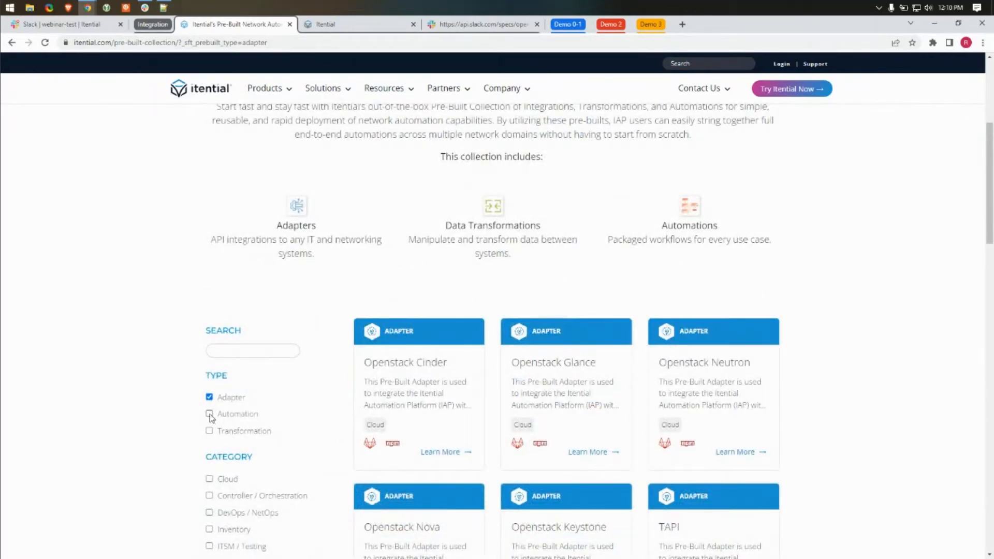
left_click(210, 414)
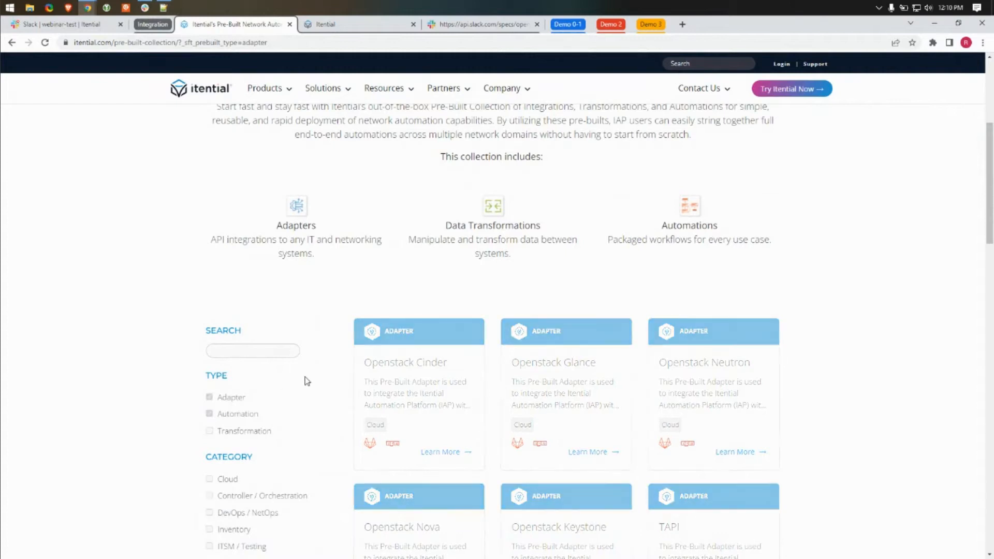
scroll(295, 383, "down", 1)
left_click(264, 304)
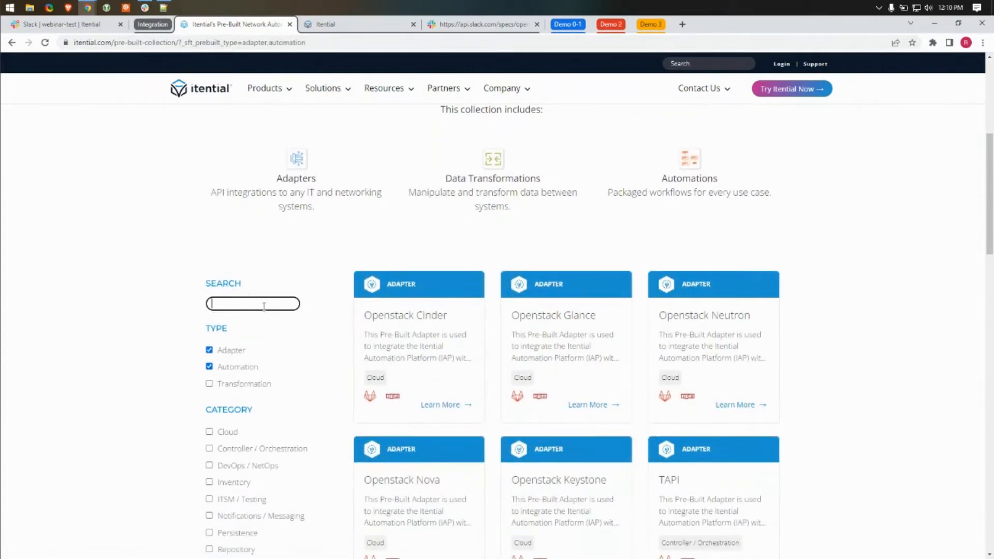
type("slack")
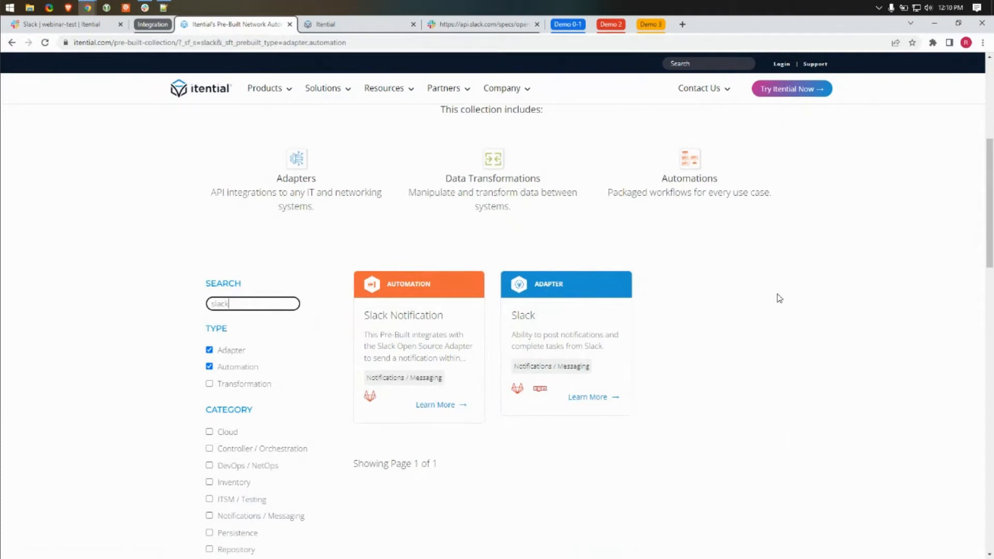
- Switch to the Itential Automation Platform and view the Slack Adapter's service configuration in Admin Essentials
left_click(352, 29)
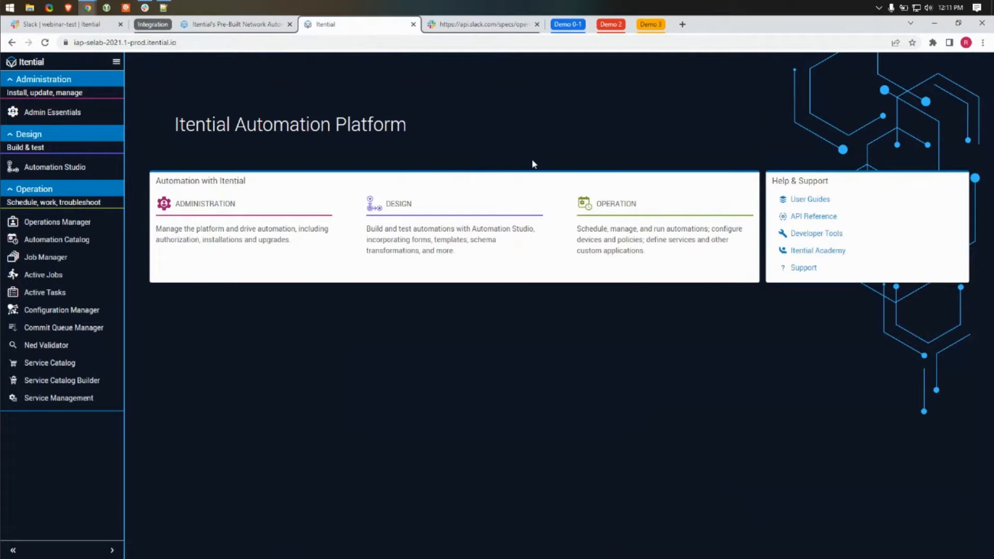
left_click(102, 114)
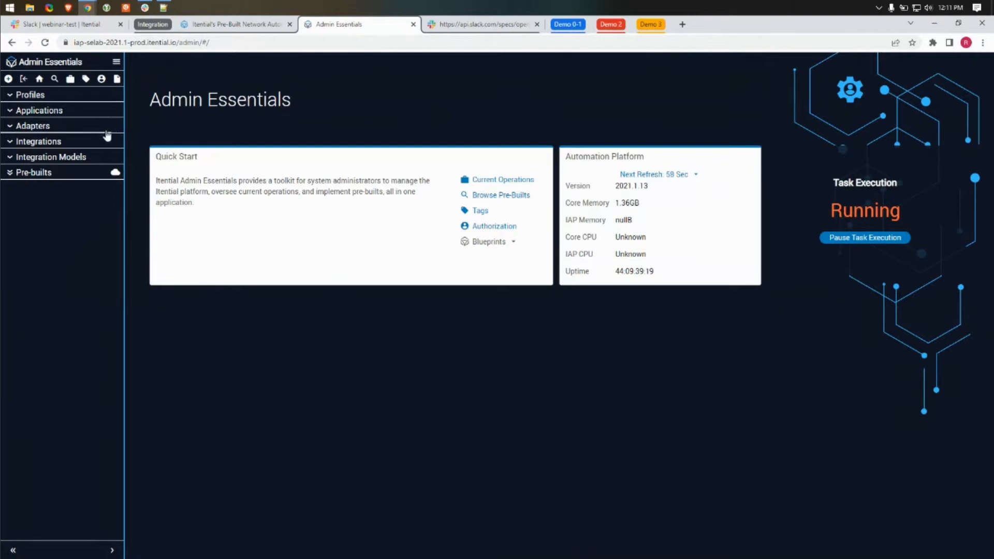
left_click(45, 128)
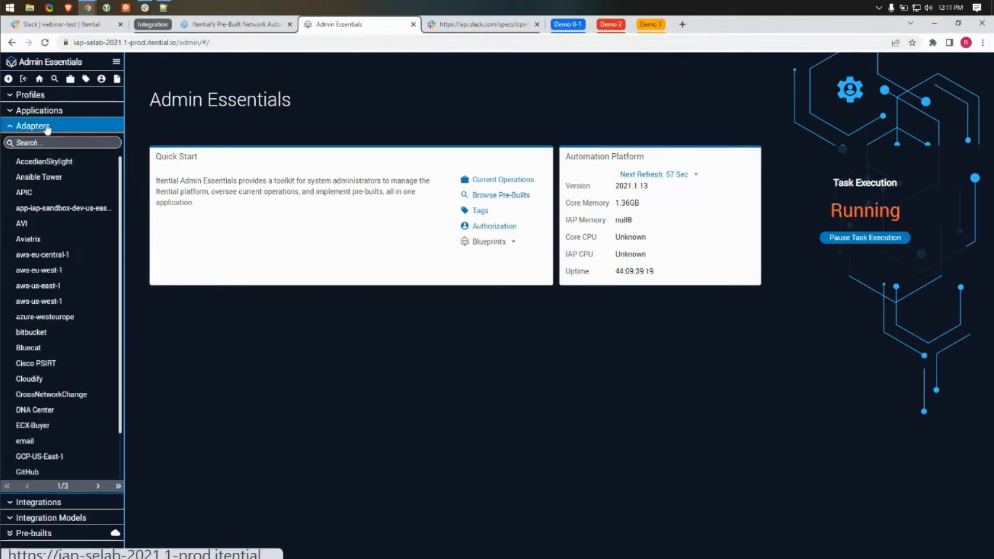
left_click(98, 487)
left_click(97, 487)
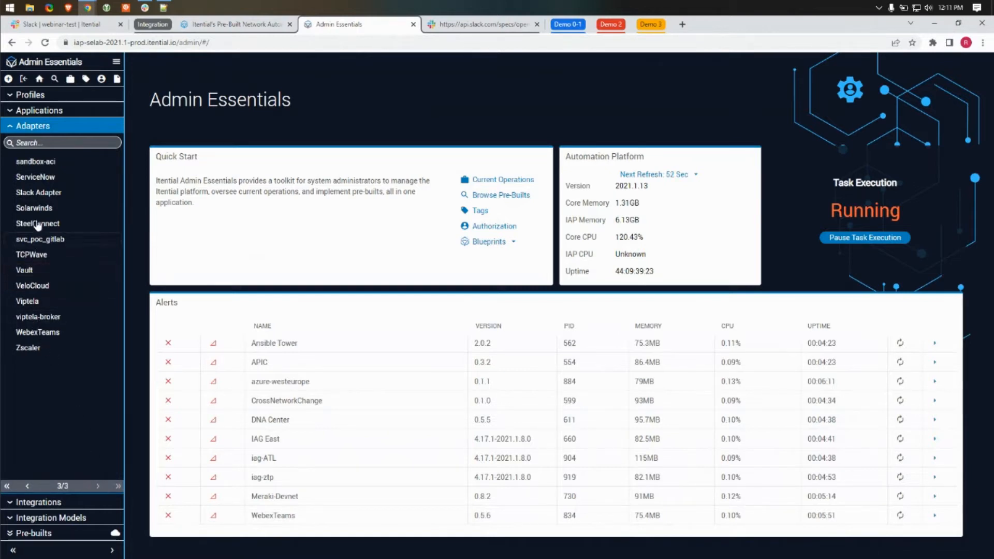
left_click(39, 192)
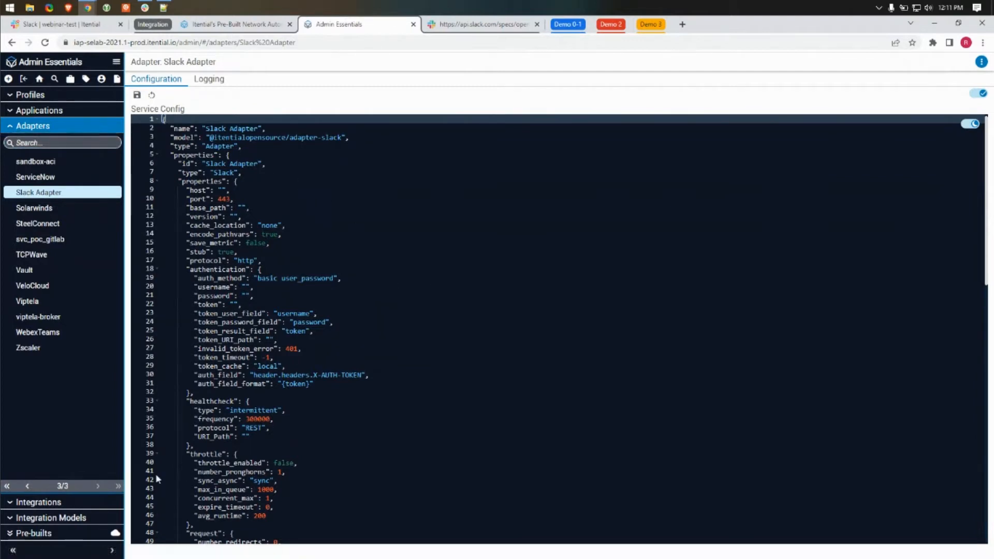
- Look over the configured integrations in Admin Essentials and view Slack's OpenAPI specification slack_web.json
left_click(36, 503)
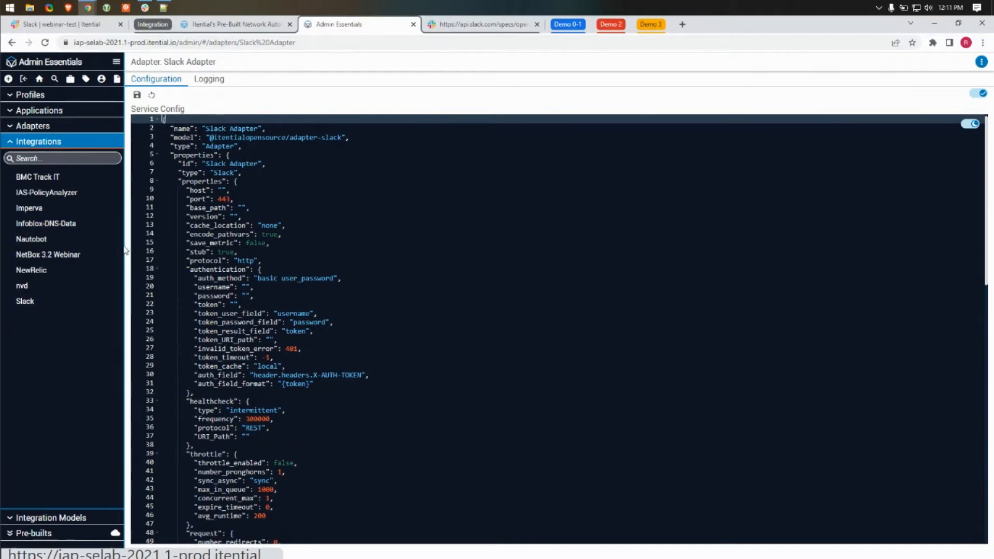
left_click(16, 142)
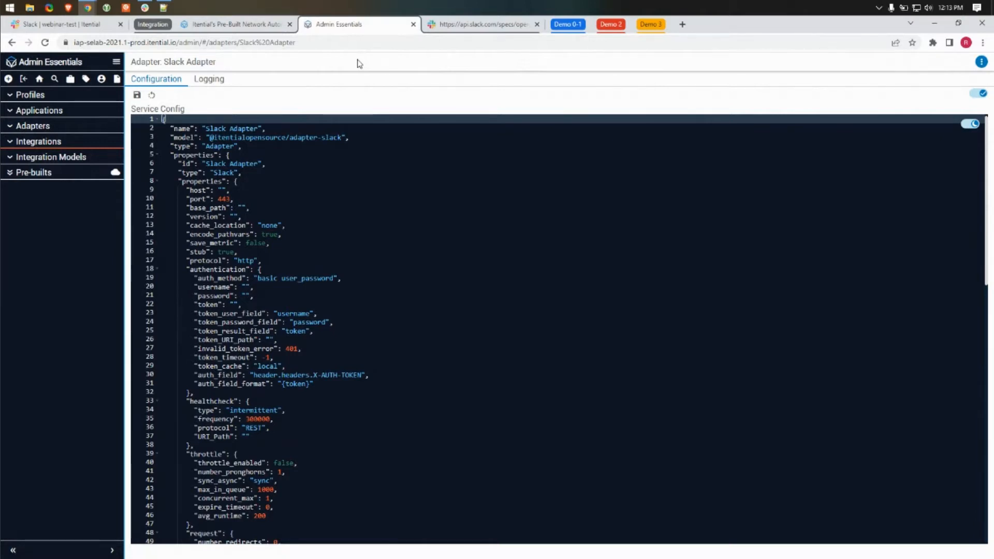
left_click(486, 24)
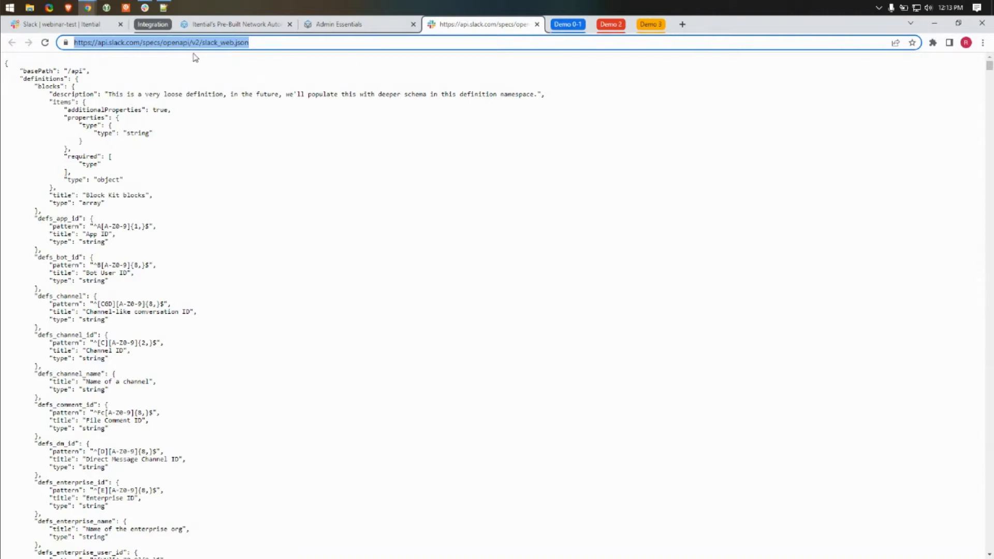
- Collapse the Integration tab group and open the Slack Webinar Demo 0 workflow from the Demo 0-1 tab group
left_click(159, 28)
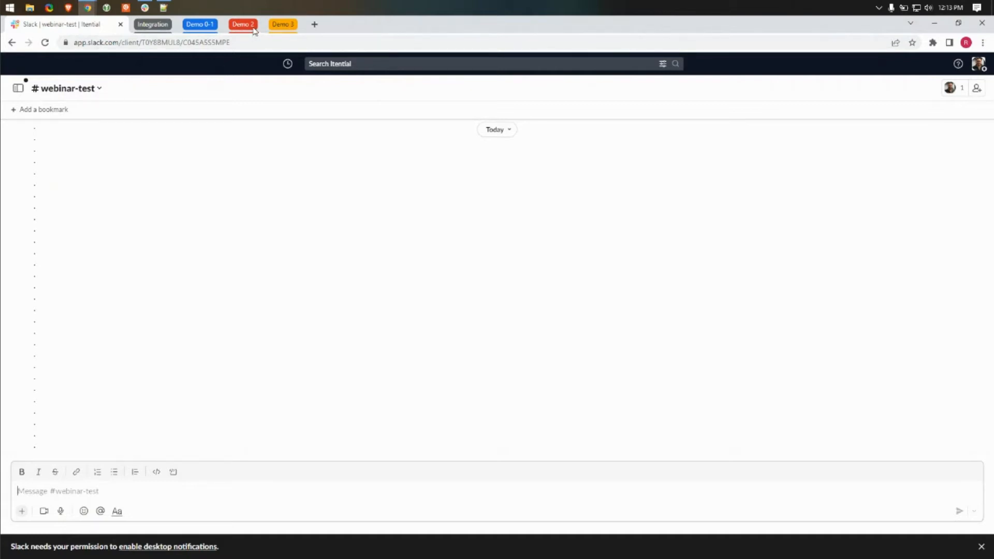
left_click(196, 25)
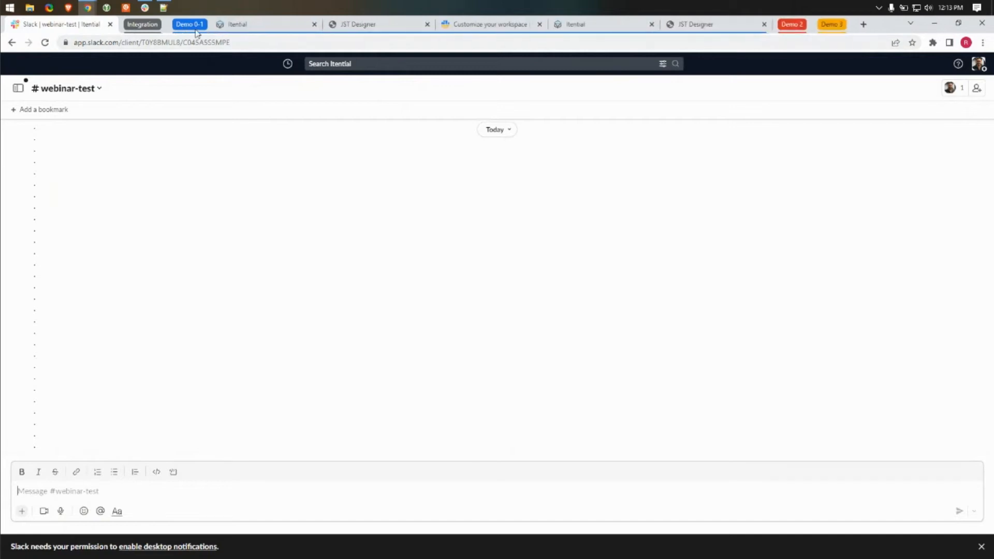
left_click(255, 26)
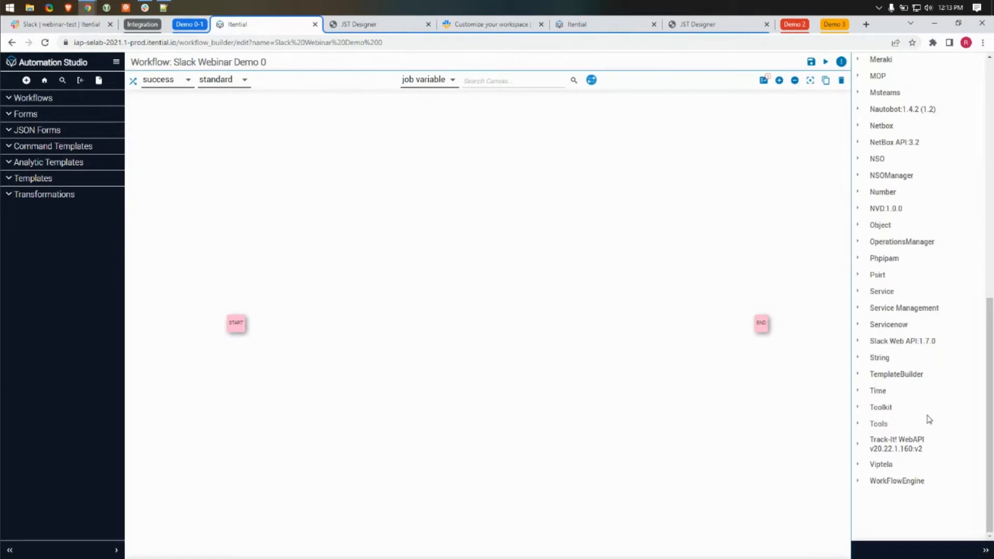
- Find the Slack Web API:1.7.0 category among the workflow tasks and expand it
scroll(926, 171, "up", 10)
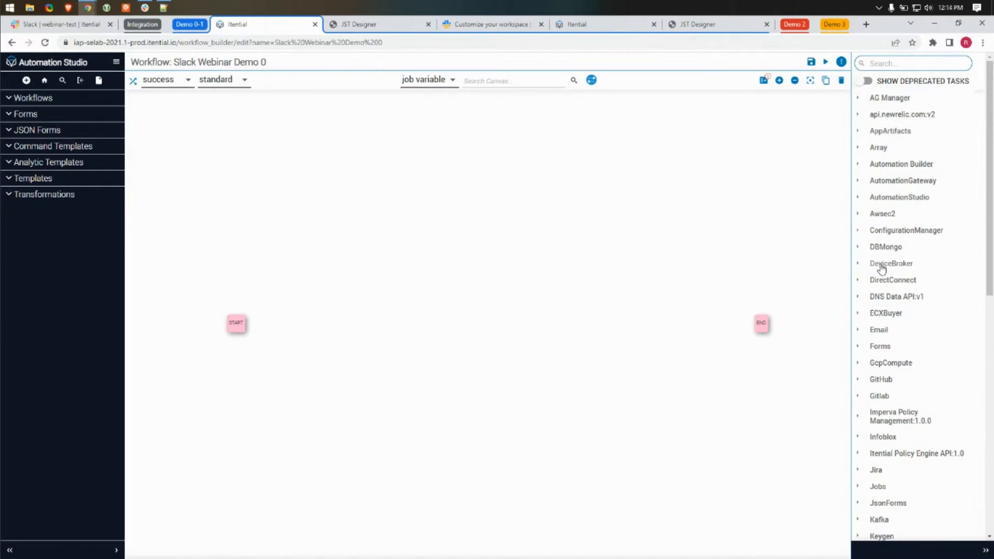
scroll(892, 297, "down", 4)
scroll(897, 296, "down", 4)
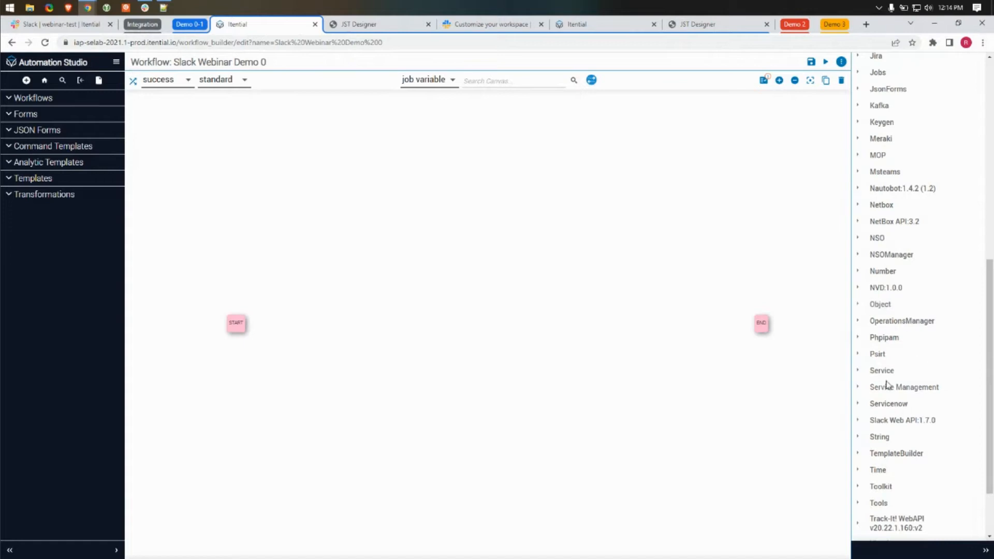
scroll(878, 427, "down", 1)
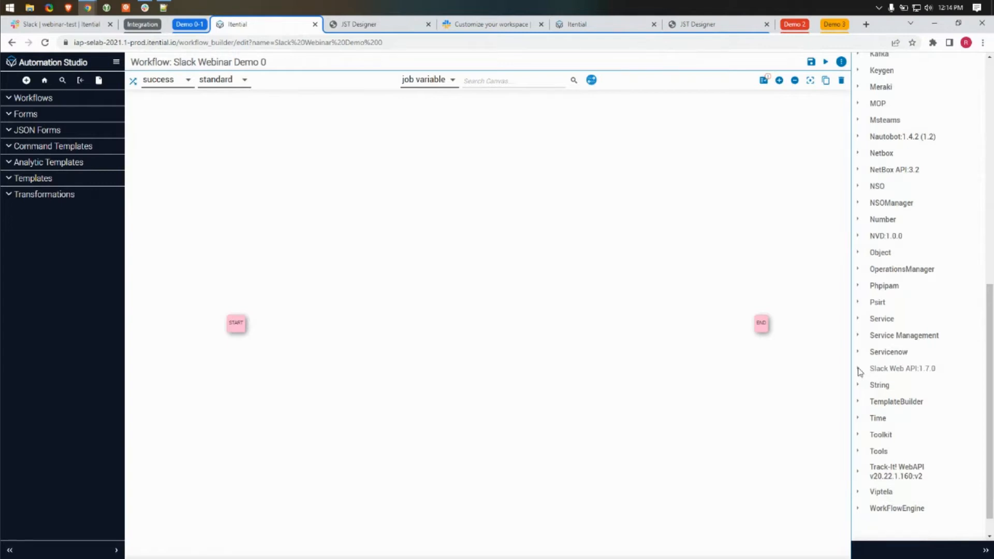
left_click(876, 372)
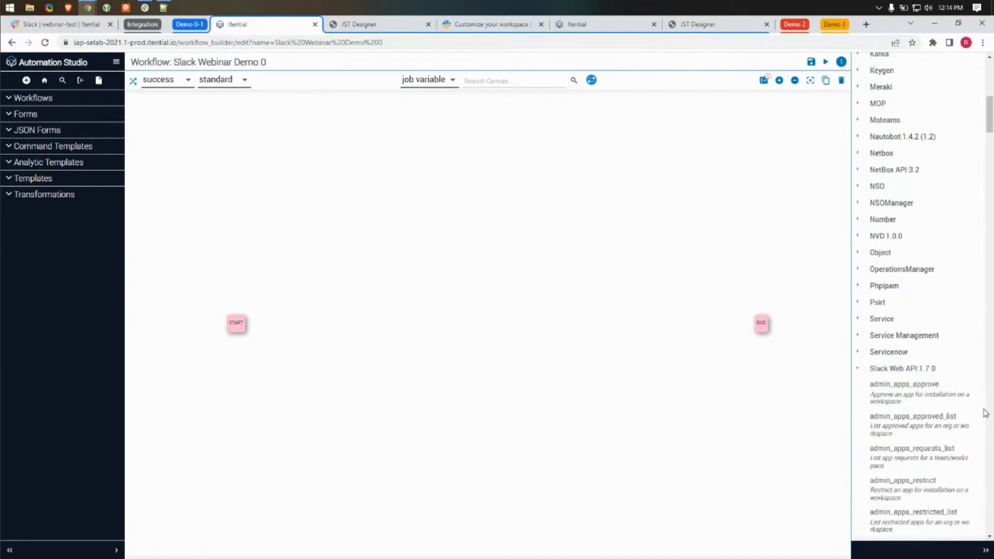
- Find the chat_postMessage task among the Slack Web API:1.7.0 tasks and add it to the workflow canvas
scroll(938, 338, "down", 2)
scroll(939, 339, "down", 2)
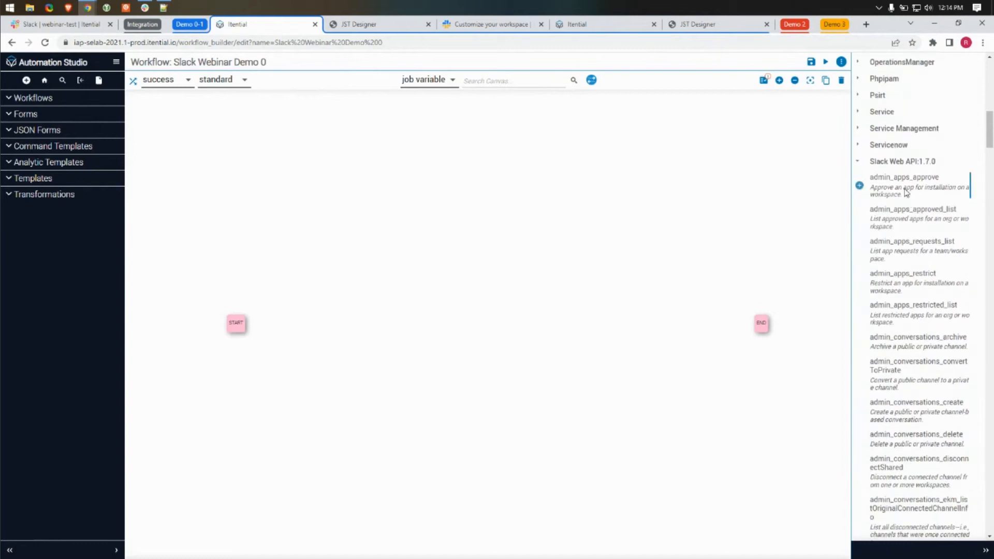
scroll(906, 318, "down", 2)
scroll(906, 318, "down", 3)
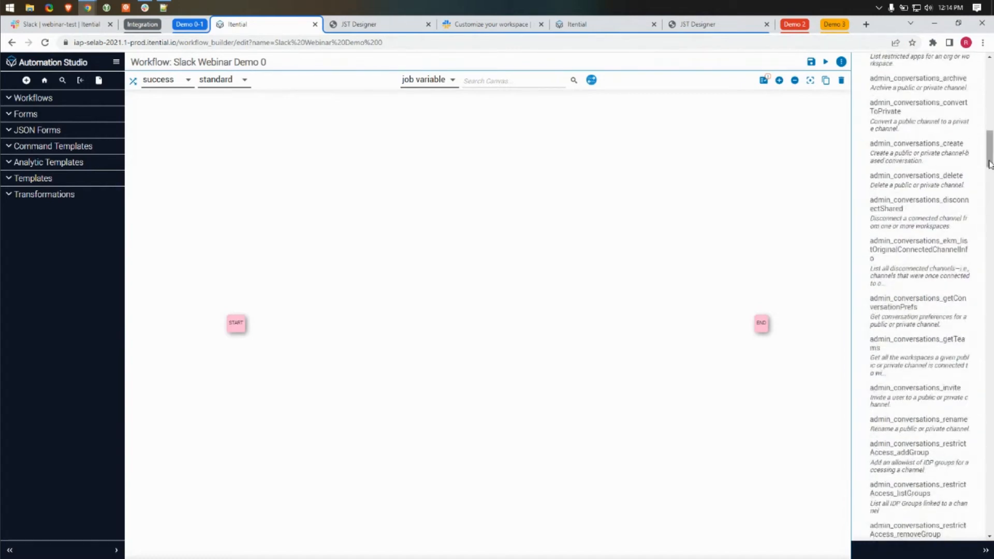
left_click_drag(988, 174, 986, 310)
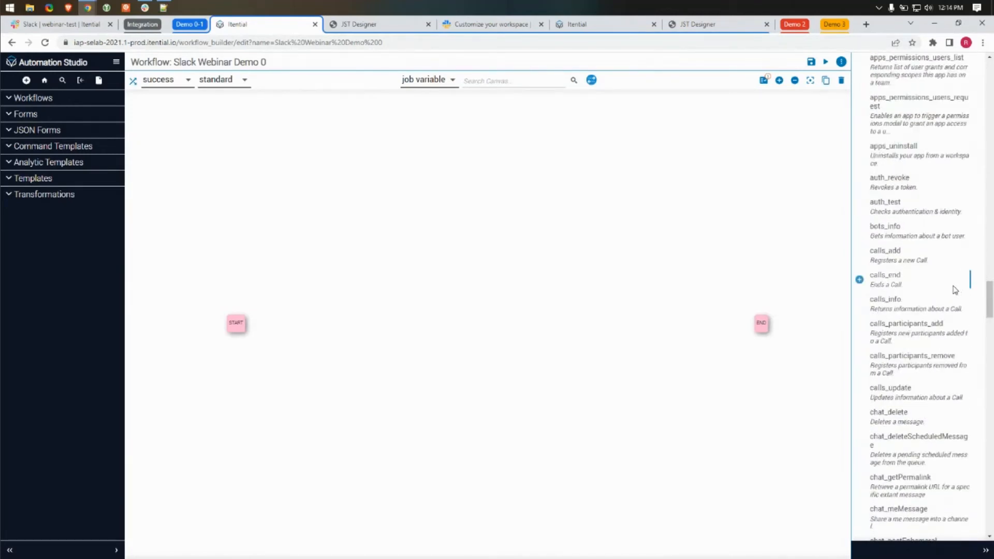
scroll(921, 416, "down", 2)
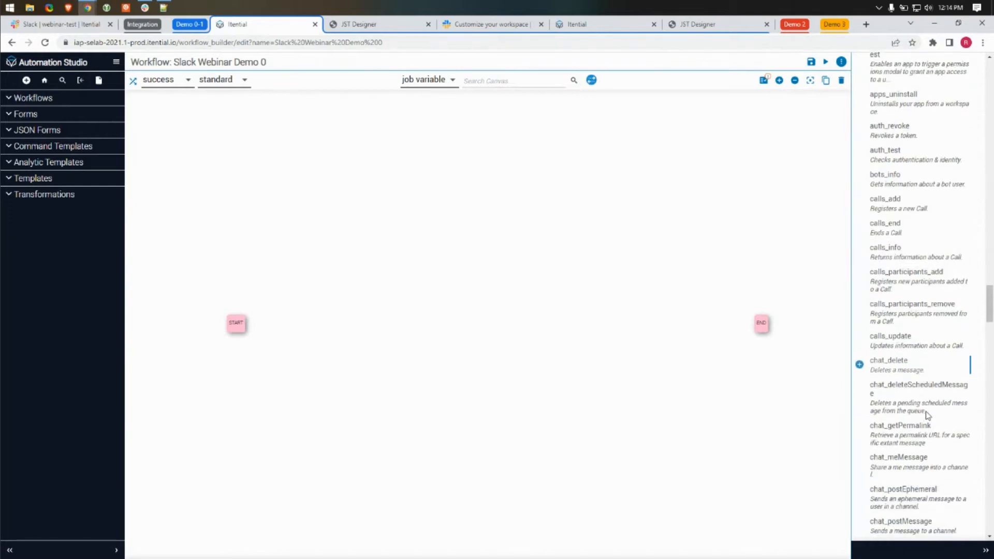
left_click(859, 474)
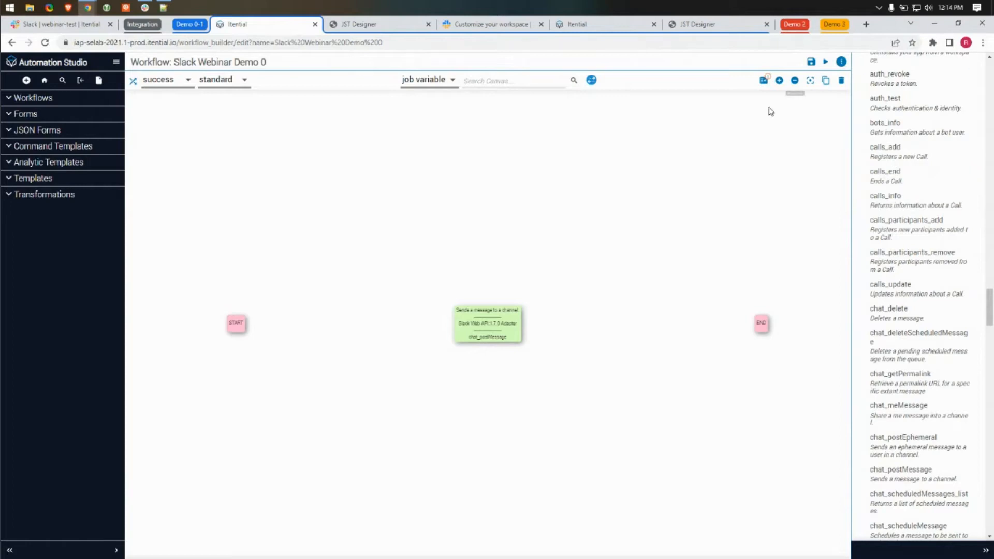
- Move the END node closer to the START node and reposition the chat_postMessage task between them
scroll(551, 297, "up", 1)
scroll(551, 296, "up", 1)
left_click_drag(806, 332, 671, 333)
left_click_drag(476, 318, 530, 308)
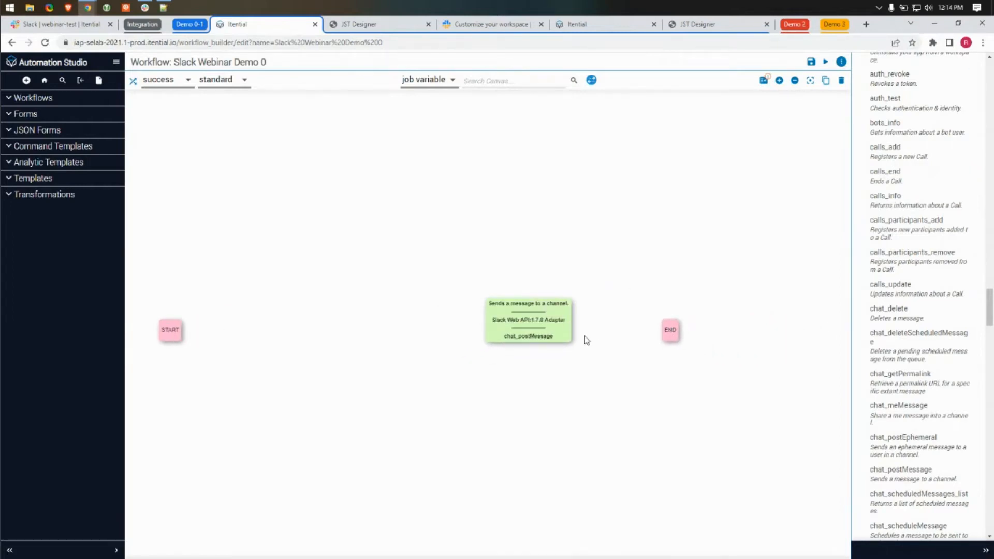
double_click(534, 323)
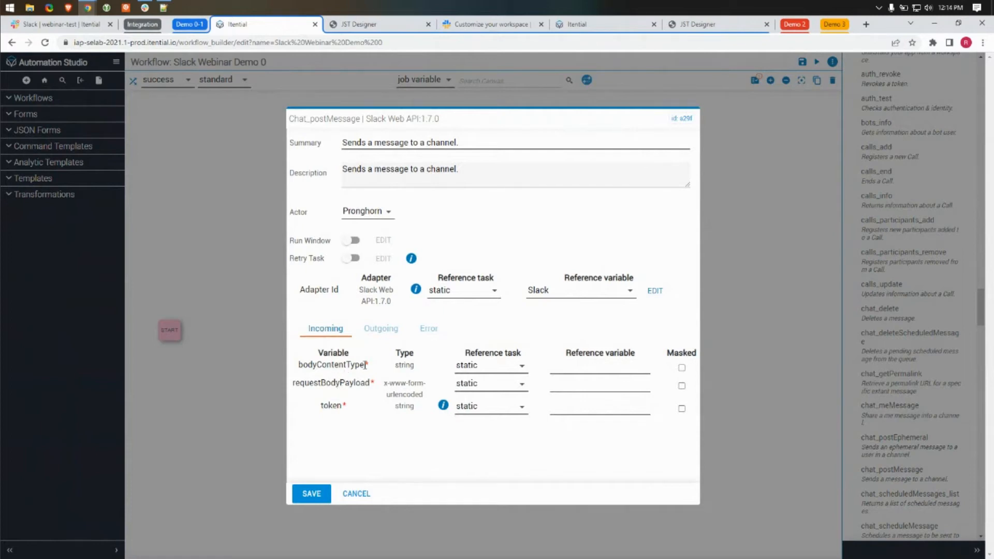
left_click(565, 370)
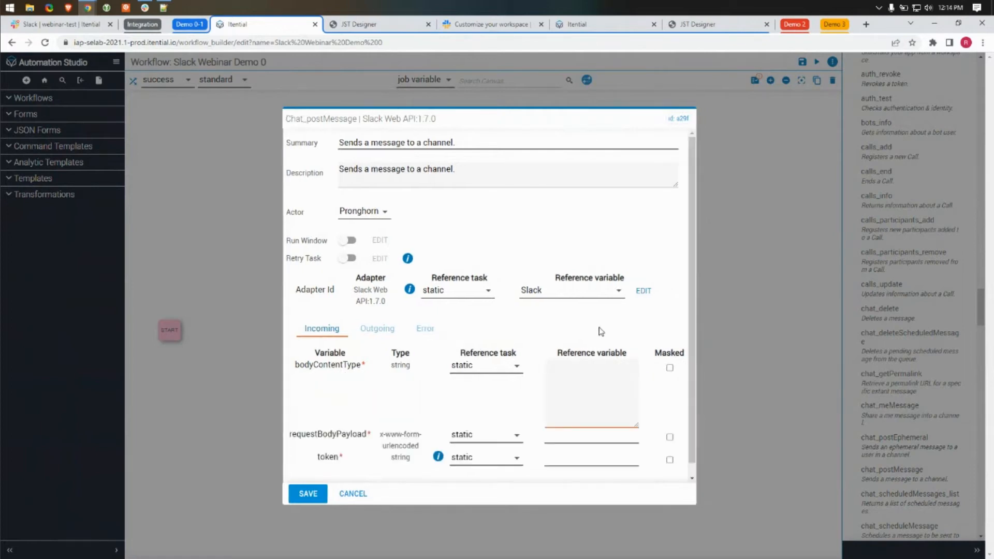
type("application/json")
left_click(566, 438)
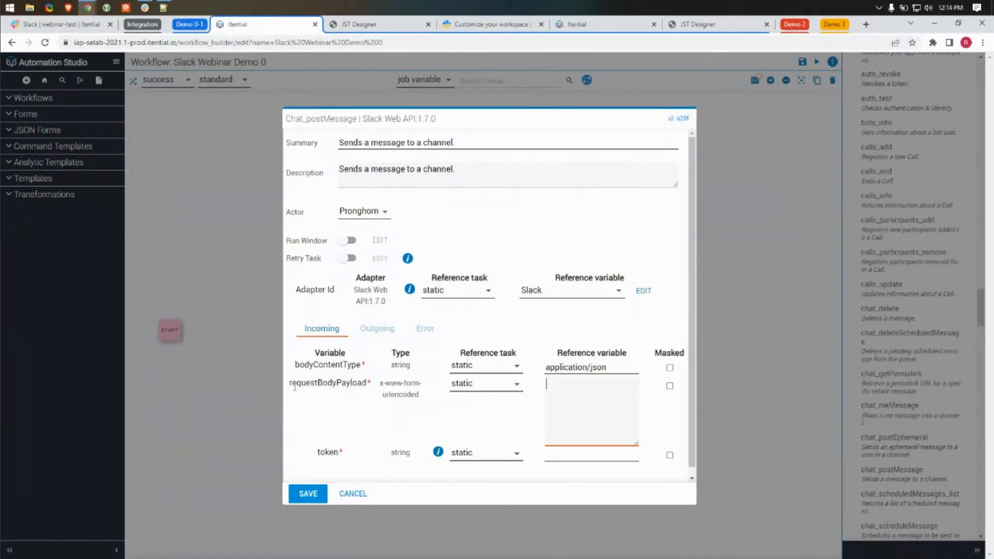
left_click_drag(289, 384, 404, 377)
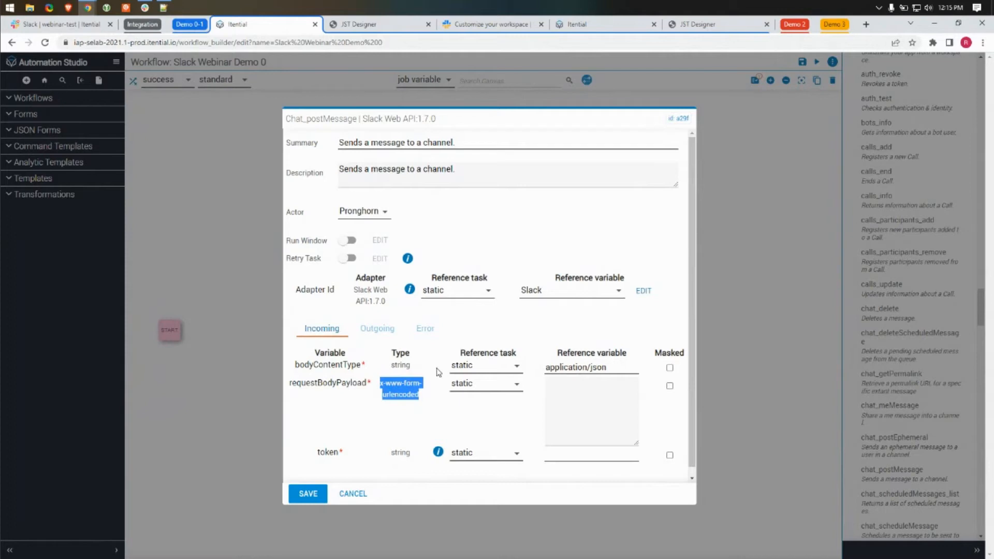
left_click(607, 386)
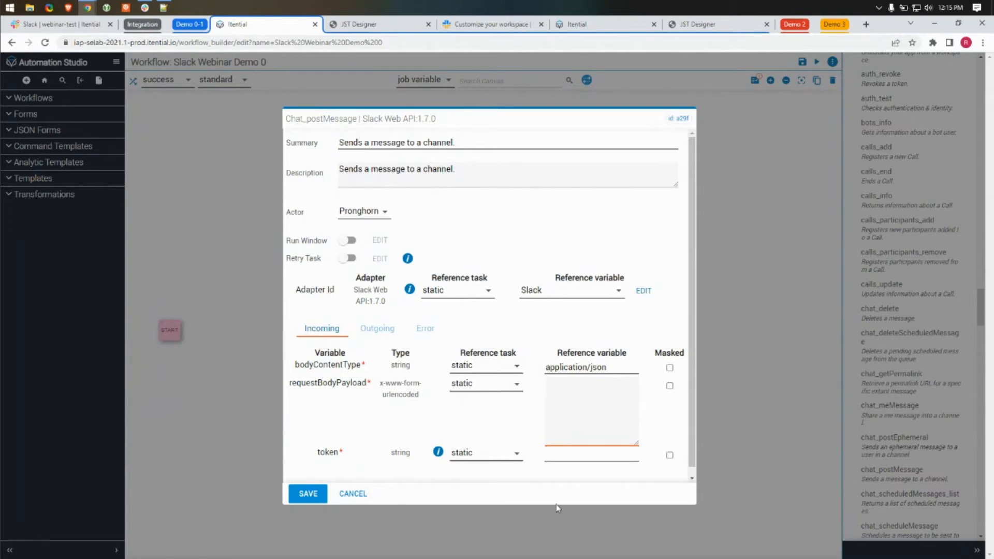
left_click(599, 458)
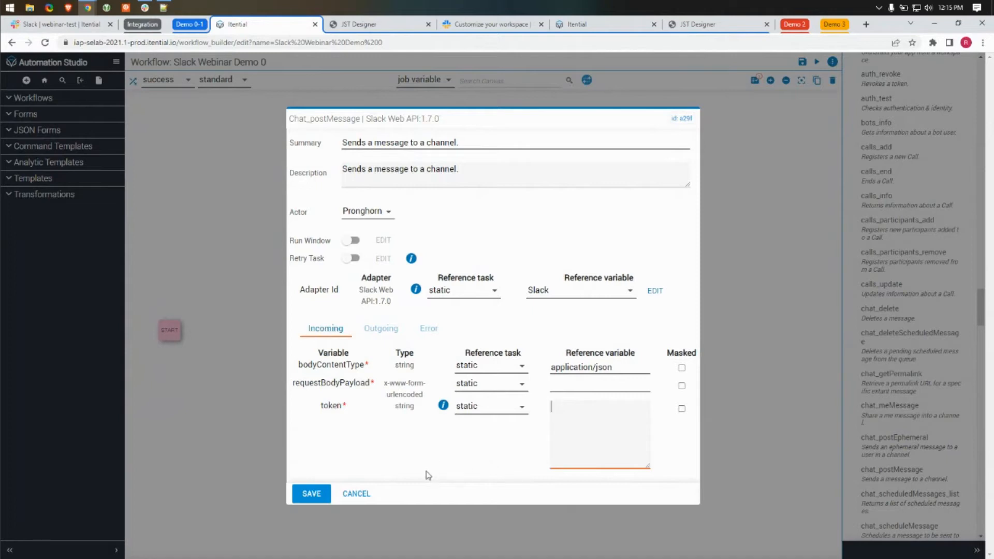
left_click(360, 494)
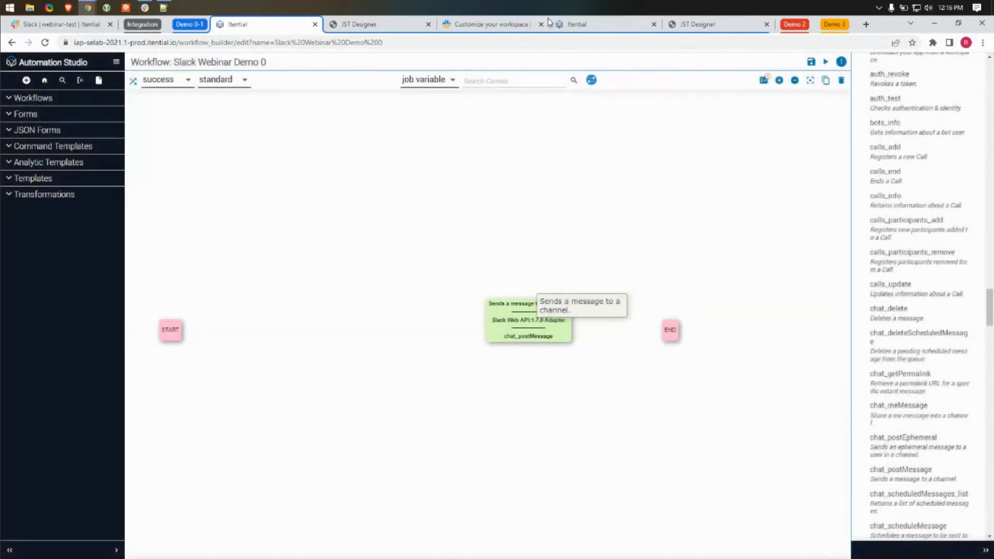
- Switch to the Slack API documentation site and open the Web API methods reference from its APIs section
left_click(506, 26)
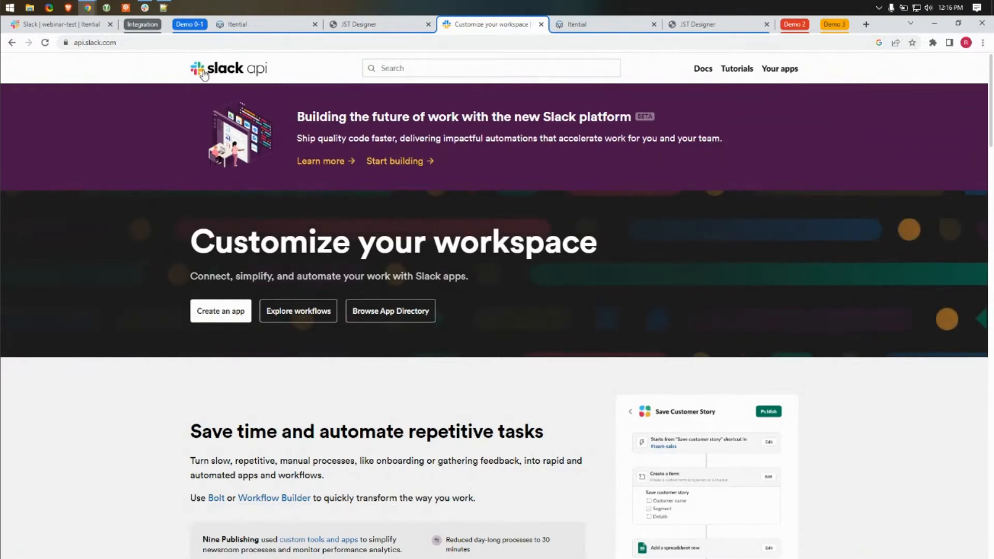
mouse_move(703, 69)
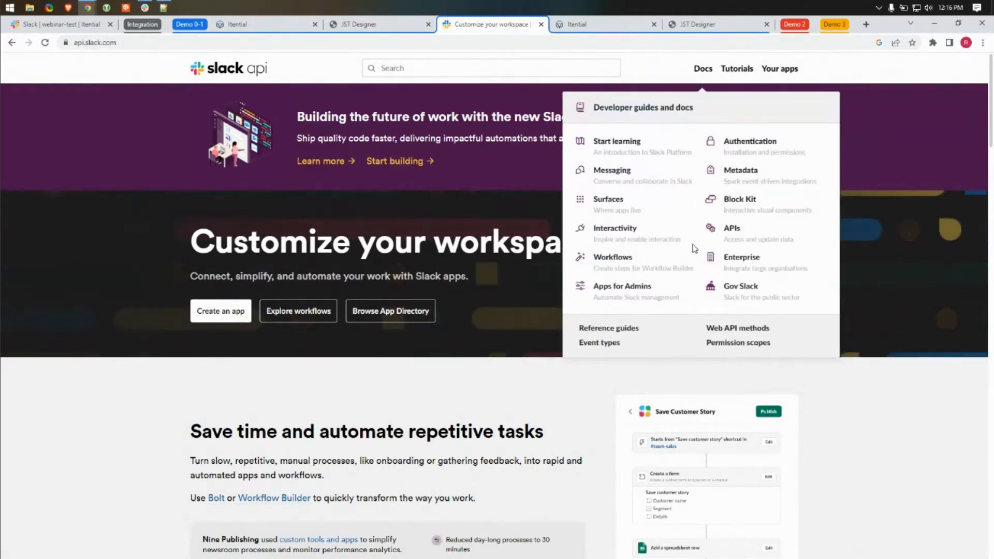
left_click(731, 230)
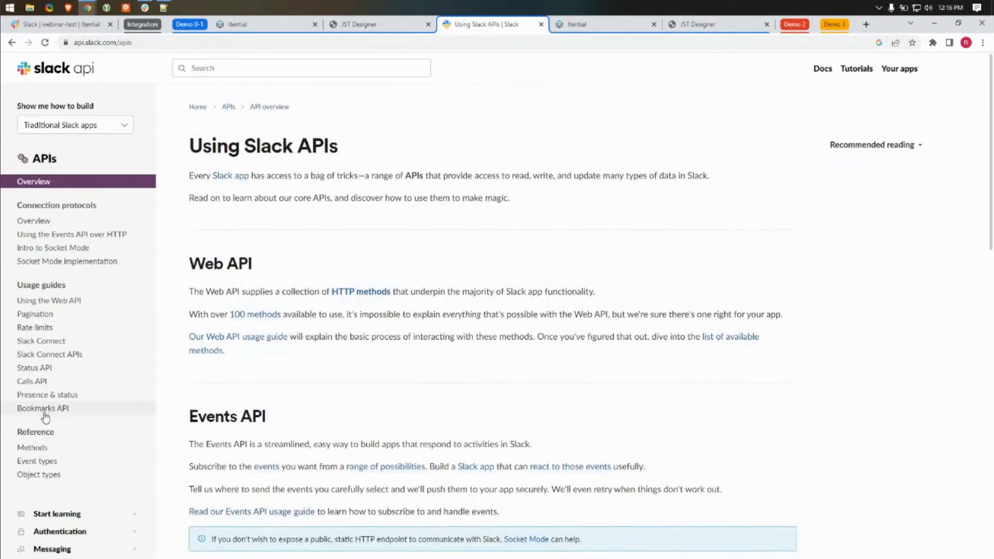
left_click(32, 448)
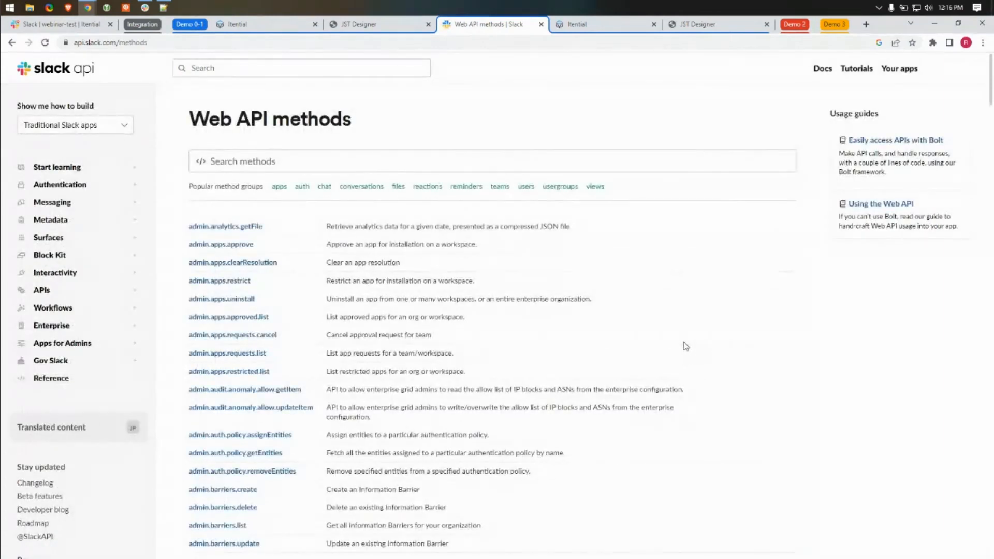
- Find the chat.postMessage method in the Web API methods list and open its reference page
scroll(685, 345, "down", 3)
scroll(685, 343, "up", 3)
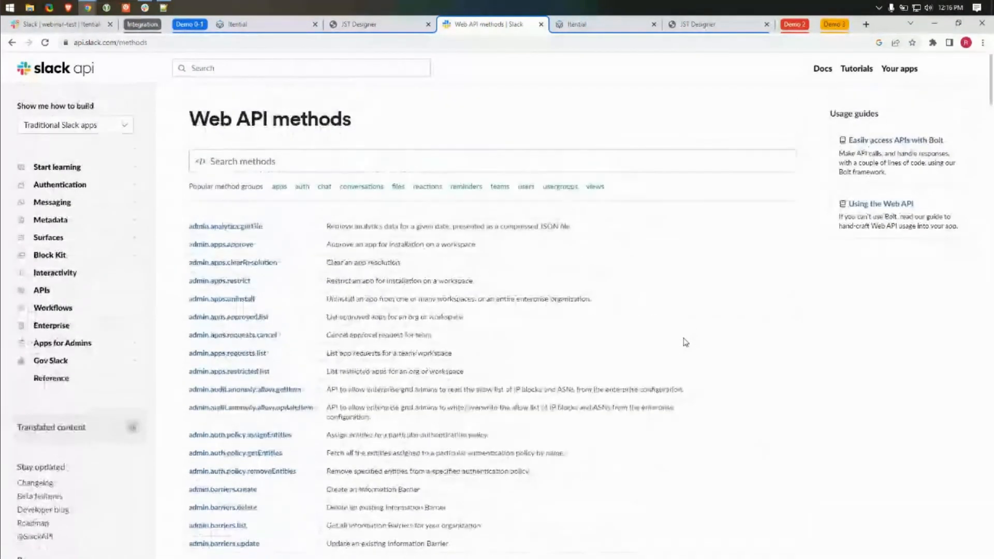
scroll(684, 340, "down", 2)
scroll(685, 339, "up", 2)
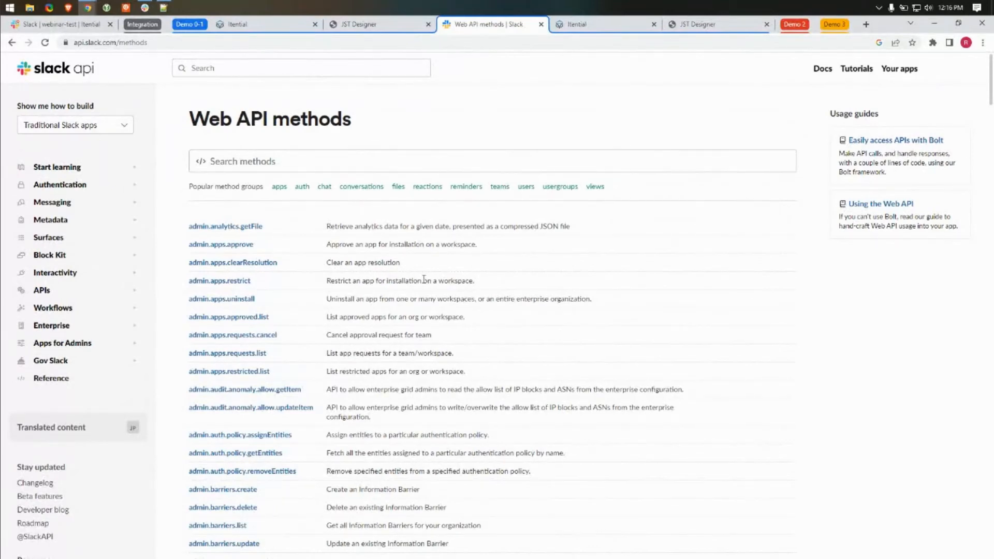
scroll(421, 282, "down", 3)
scroll(428, 296, "down", 10)
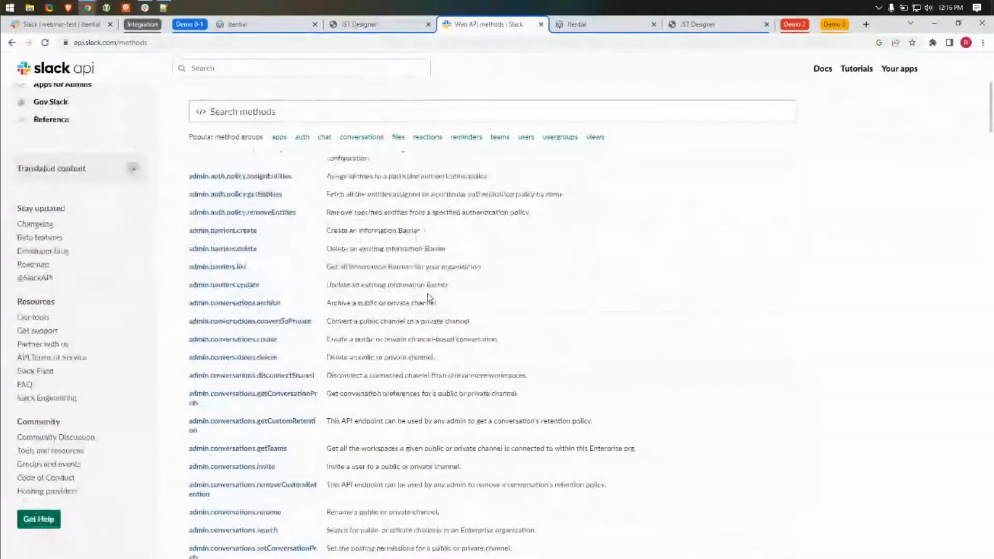
scroll(429, 295, "down", 15)
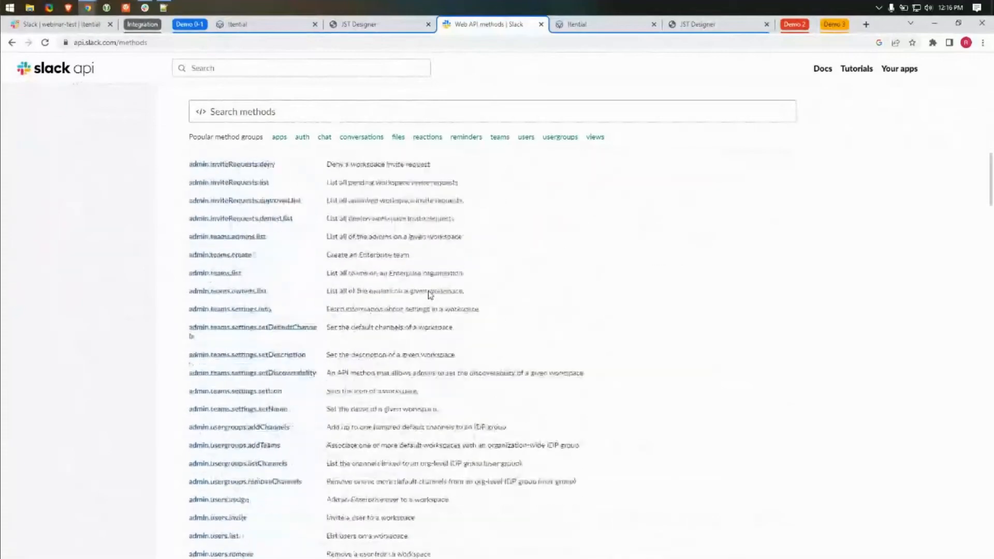
scroll(433, 294, "down", 5)
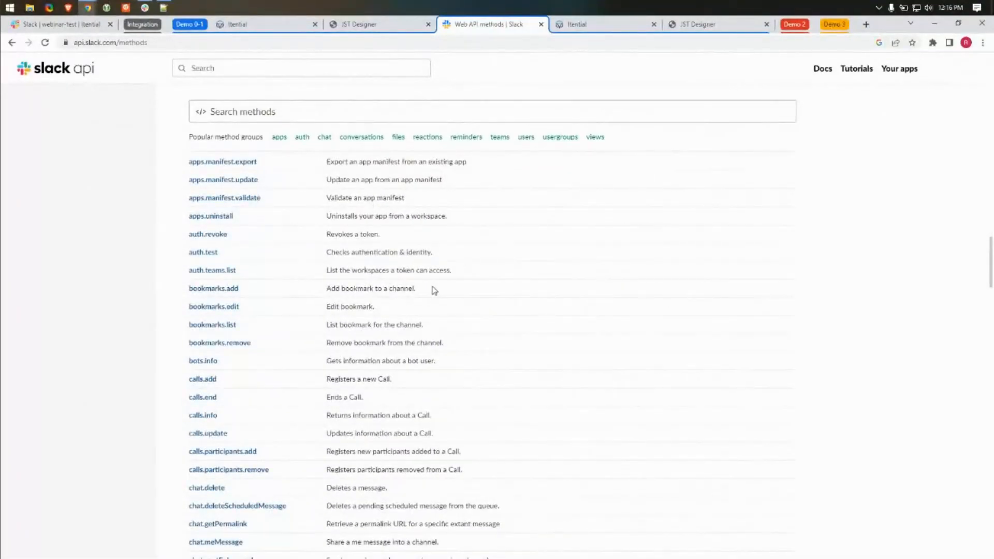
scroll(433, 290, "down", 10)
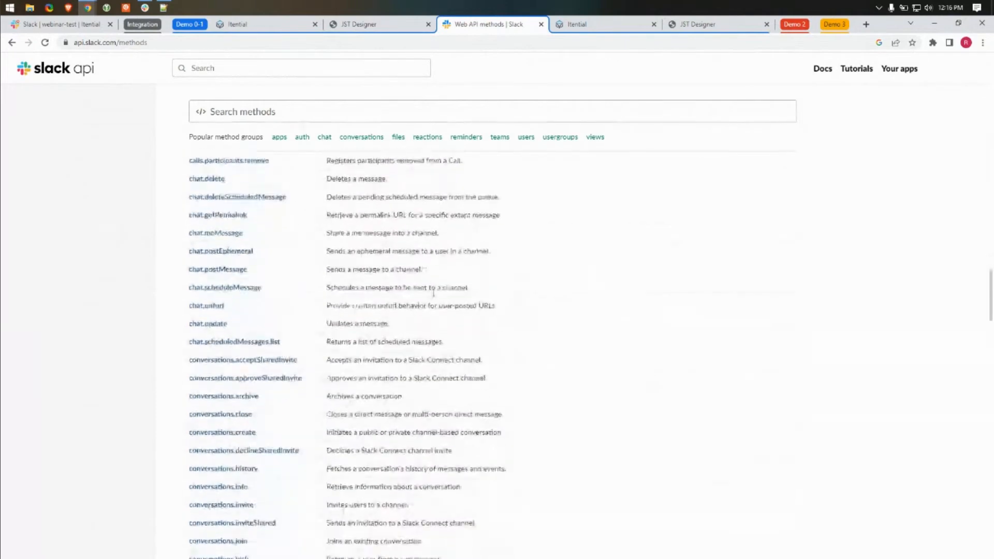
left_click(214, 269)
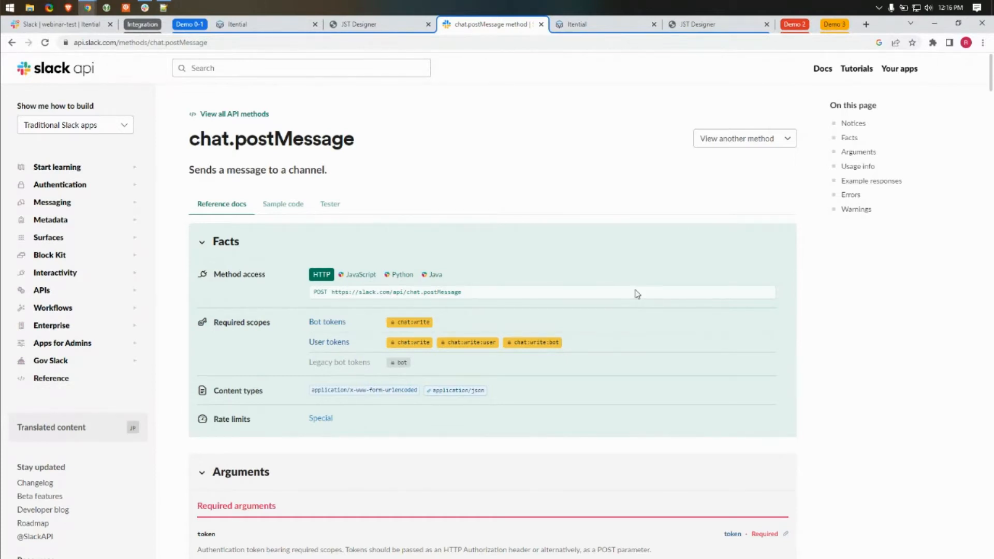
- Review the facts, required arguments and optional arguments documented for the chat.postMessage method
scroll(704, 284, "down", 1)
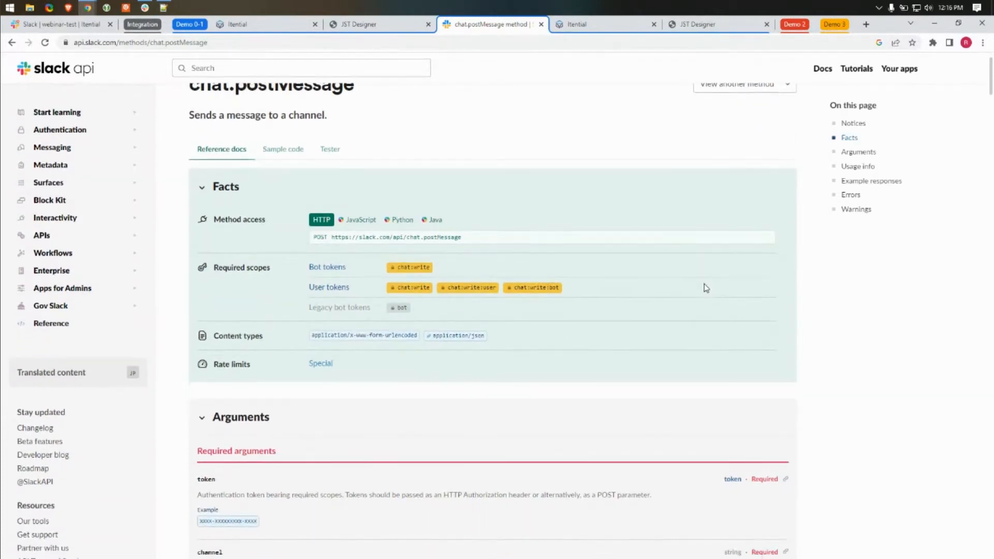
scroll(705, 287, "down", 2)
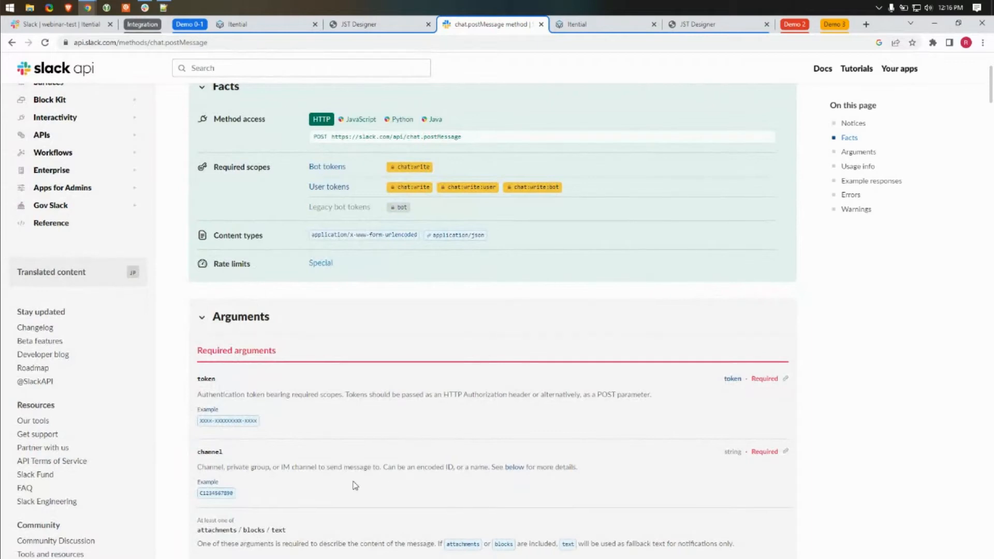
scroll(269, 417, "down", 3)
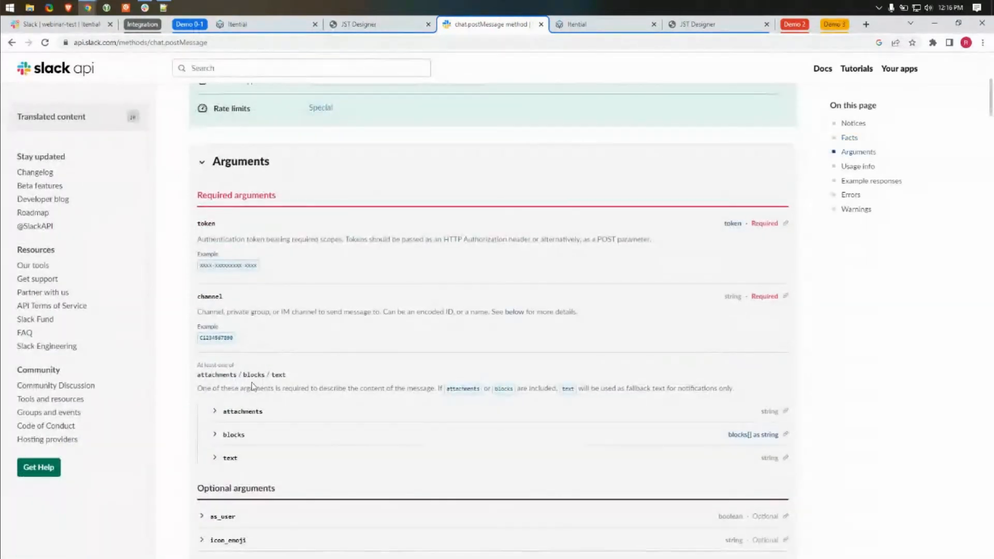
left_click_drag(269, 376, 286, 376)
left_click(333, 381)
scroll(555, 425, "down", 3)
scroll(555, 425, "down", 2)
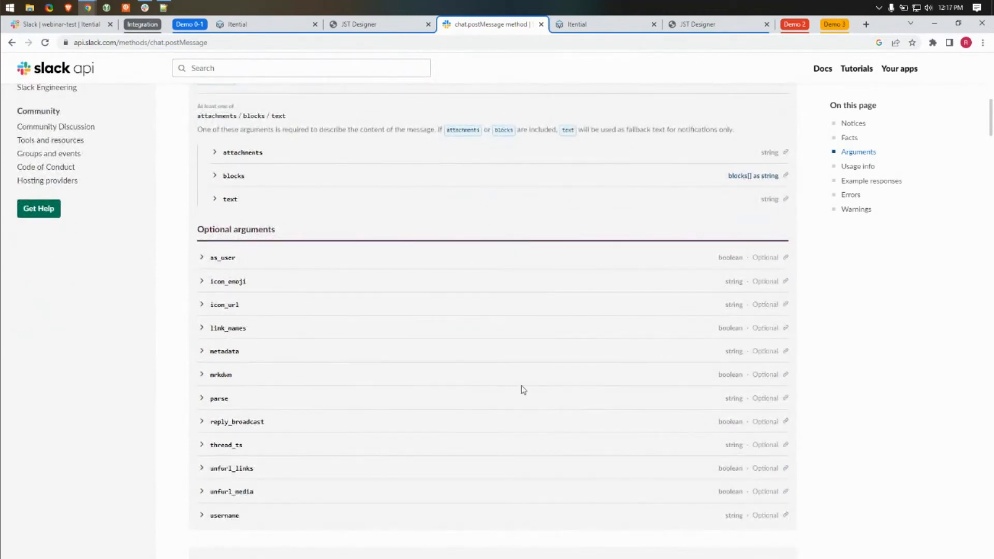
scroll(389, 345, "up", 15)
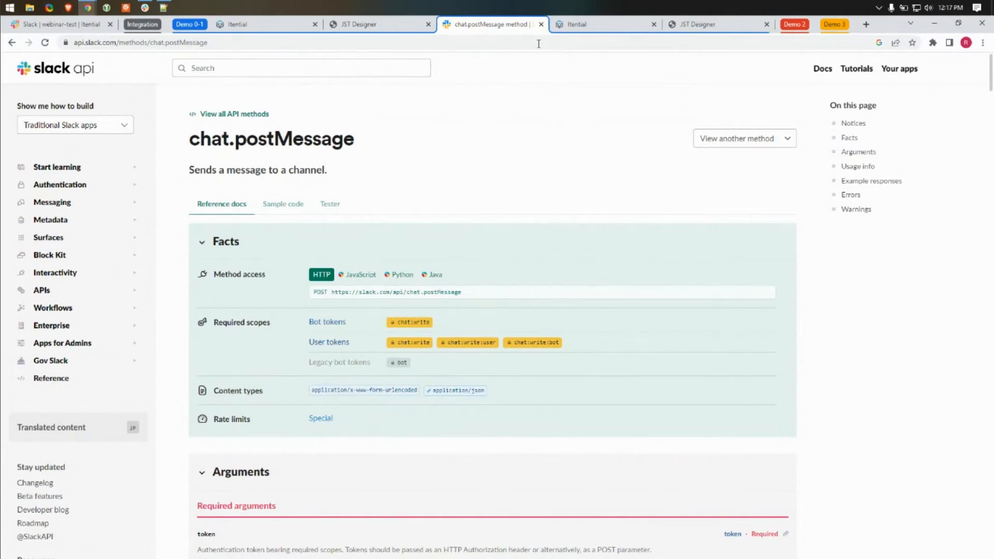
- Return to the Slack Webinar Demo 0 workflow and set the chat_postMessage task's static bodyContentType to application/json
left_click(244, 24)
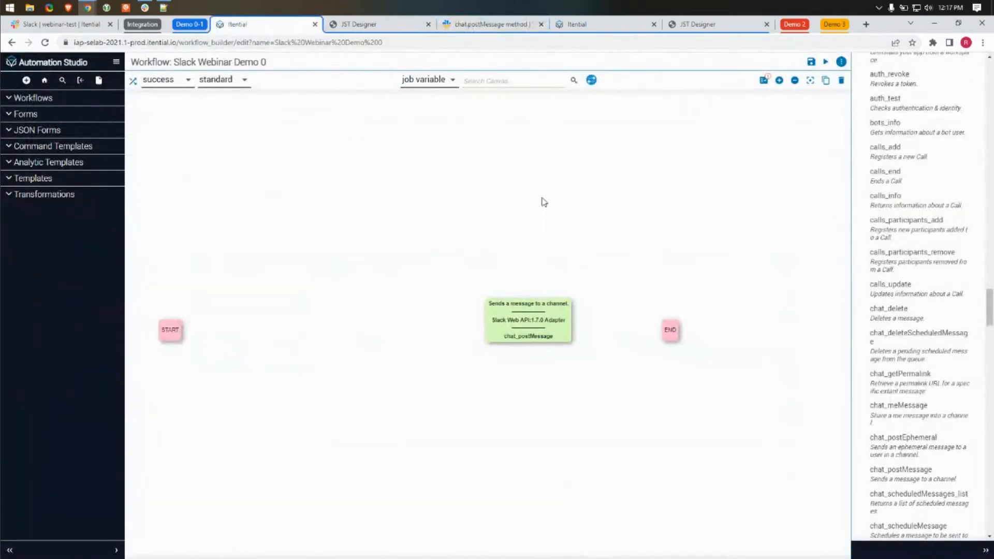
double_click(522, 326)
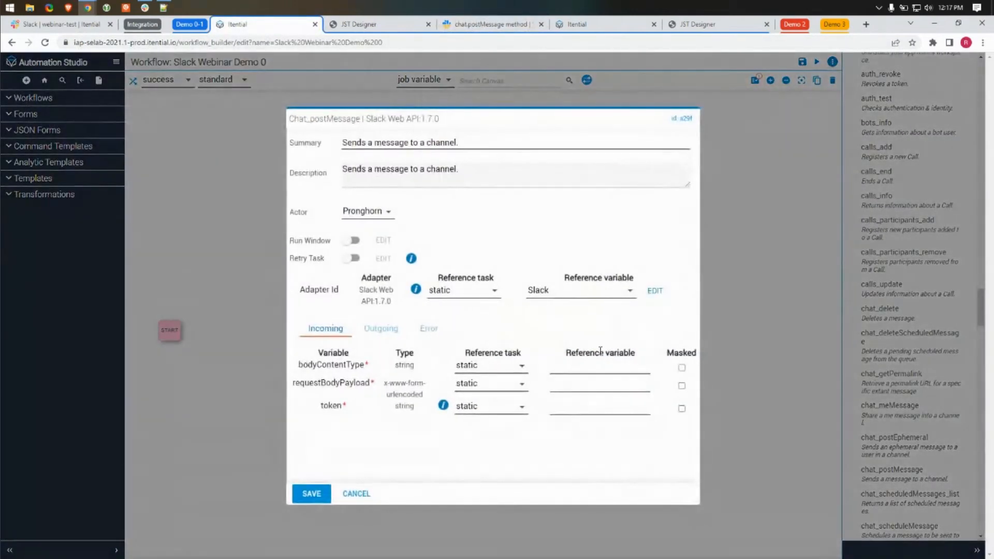
left_click(575, 363)
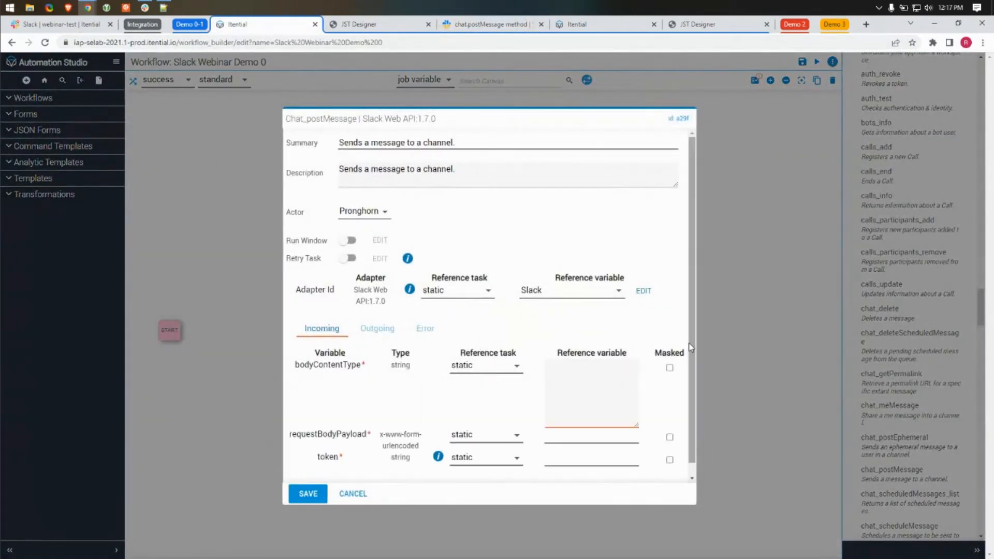
type("application/json")
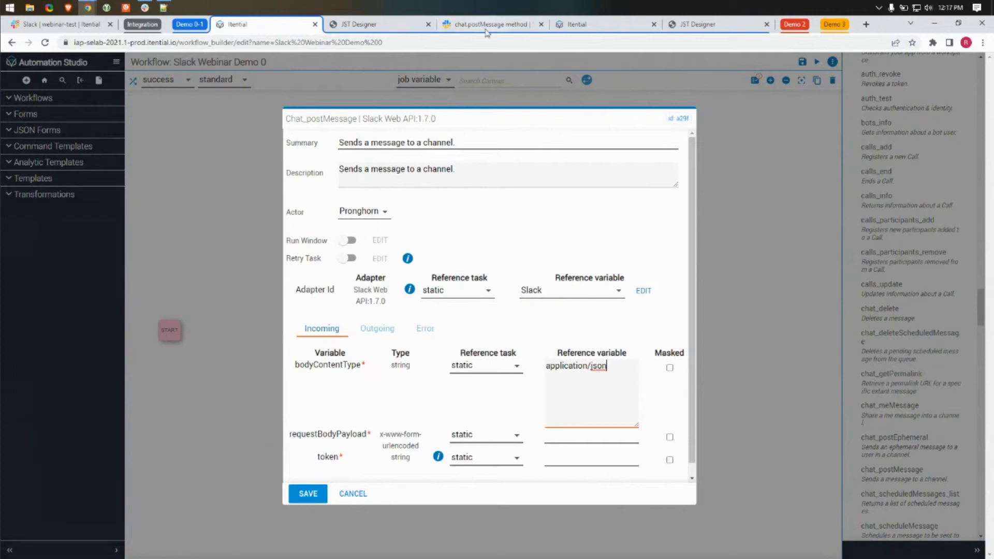
- Leave requestBodyPayload empty, enter a static value for the token variable, and save the chat_postMessage task configuration
left_click(578, 439)
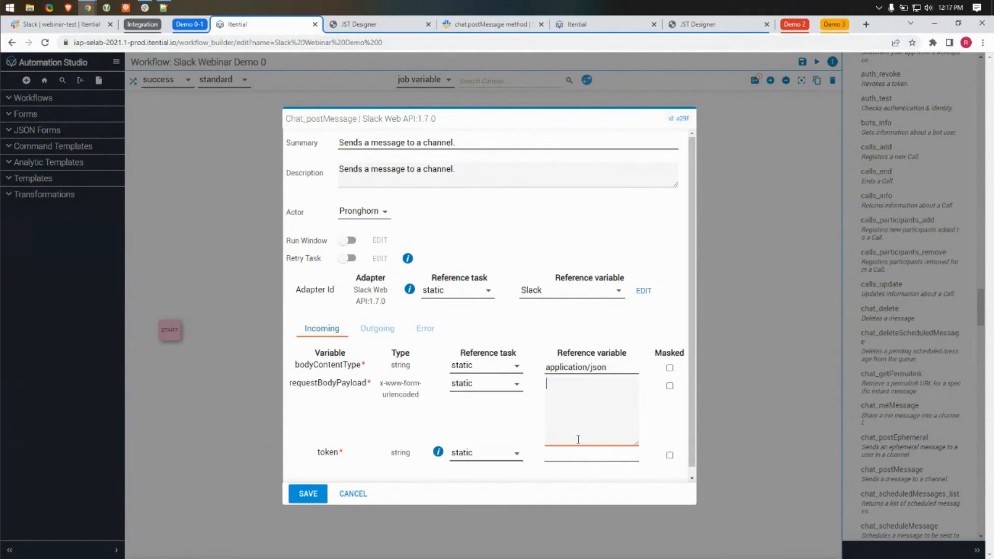
left_click(591, 455)
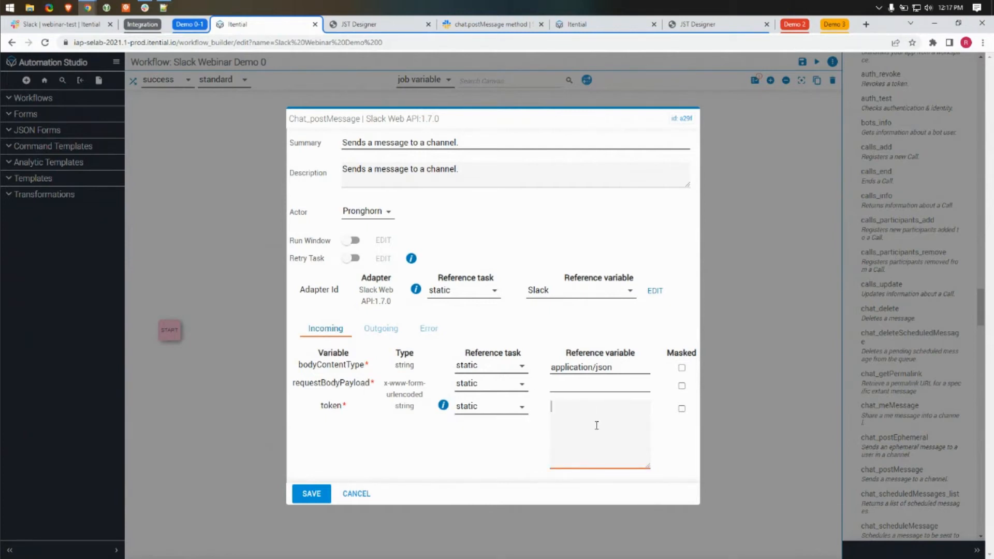
type("xyz")
left_click(309, 496)
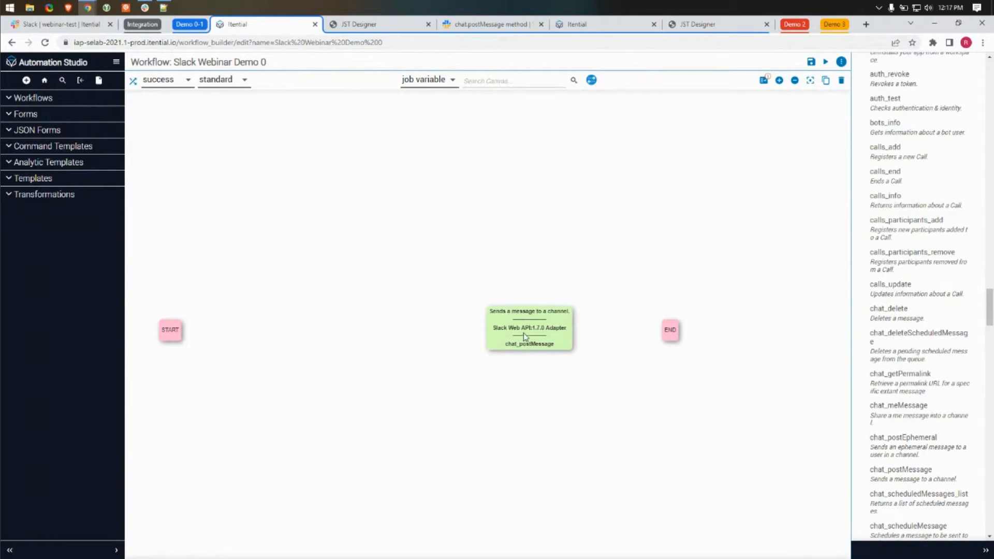
- Connect the chat_postMessage task to the END node with a success transition
scroll(749, 291, "up", 5)
scroll(749, 290, "down", 5)
scroll(749, 291, "down", 1)
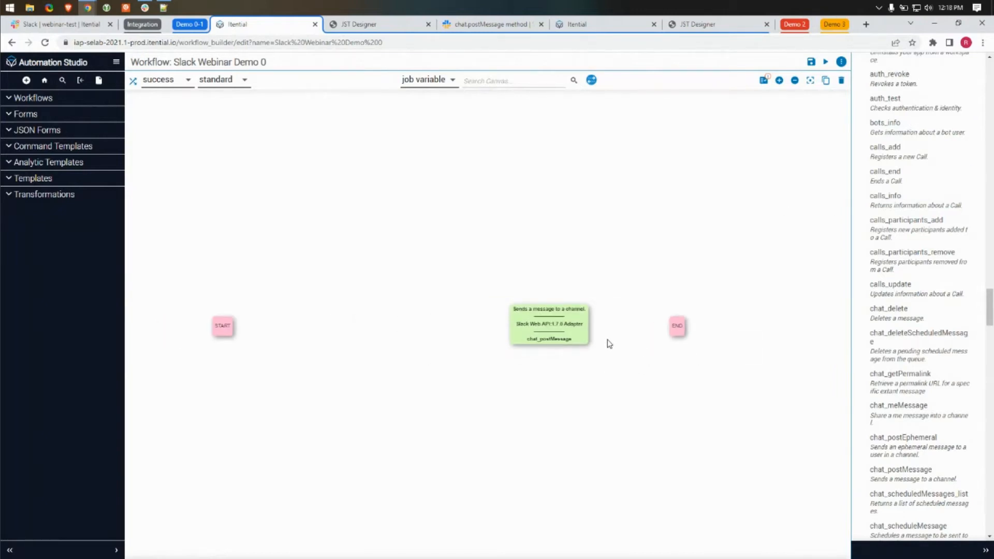
left_click_drag(572, 324, 678, 331)
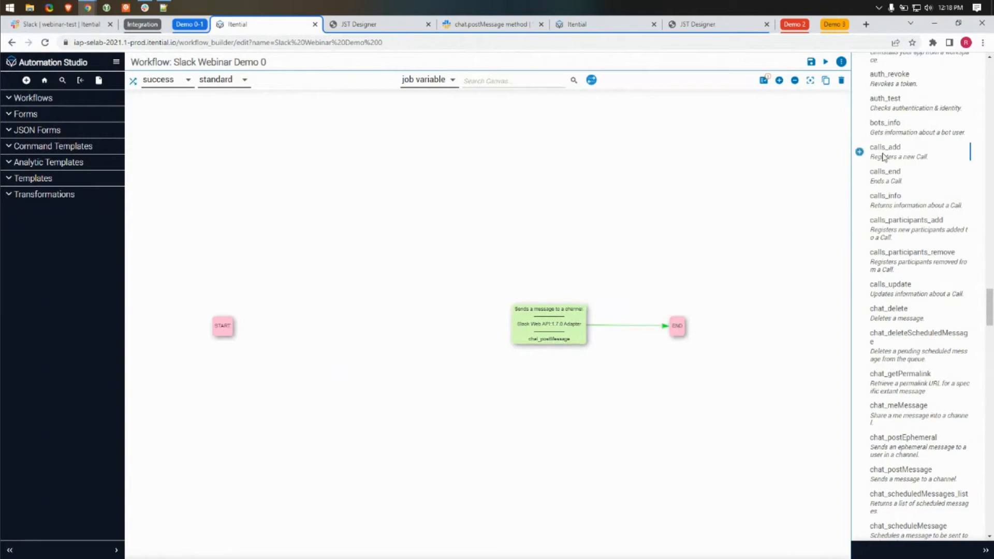
- Add a JSON Transformation task between START and chat_postMessage, linking START, the transformation and chat_postMessage with success transitions
scroll(912, 155, "up", 10)
scroll(914, 127, "up", 15)
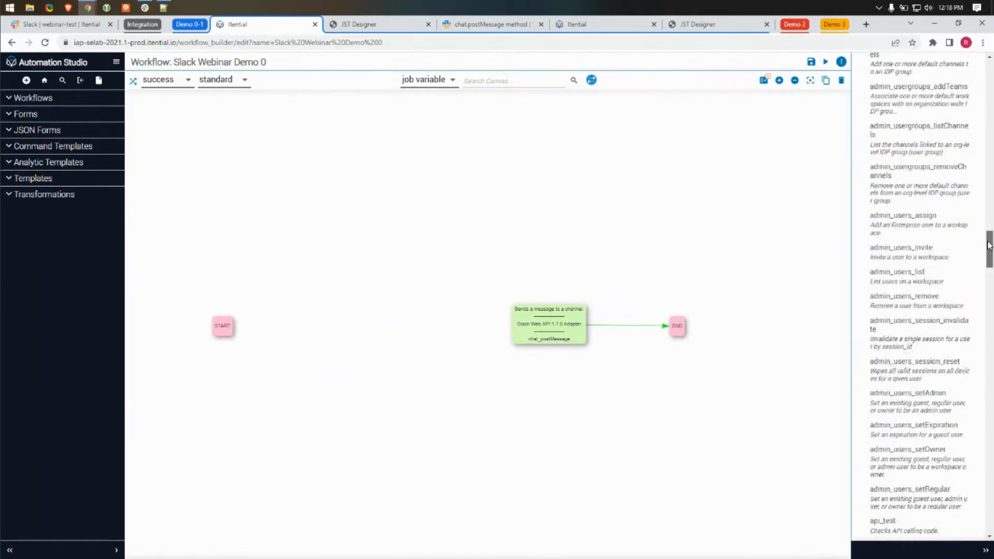
left_click(908, 68)
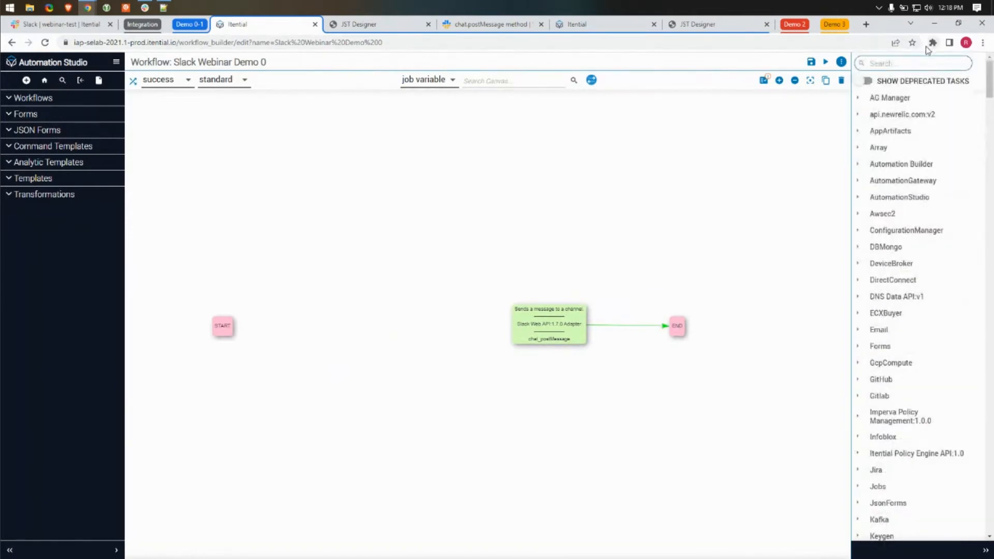
type("transform")
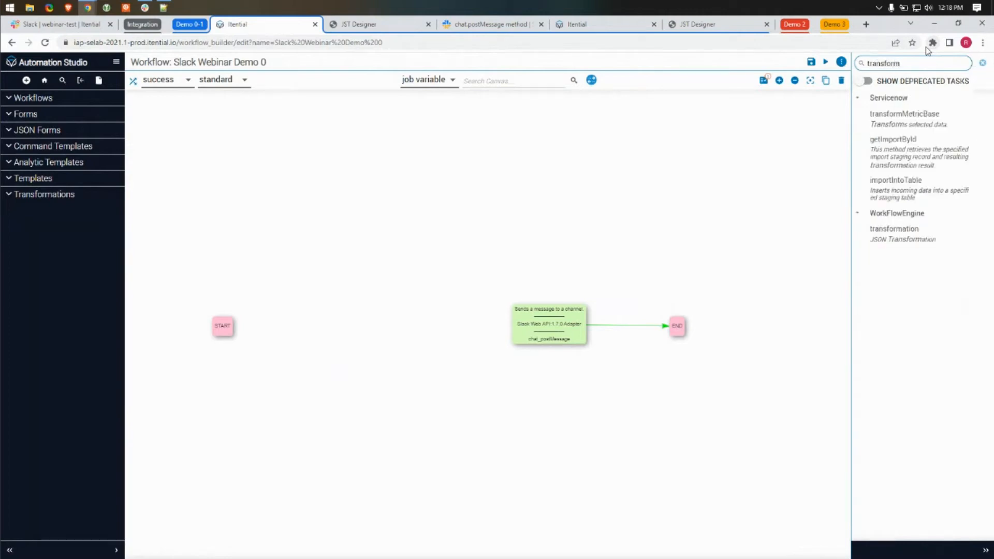
left_click(859, 235)
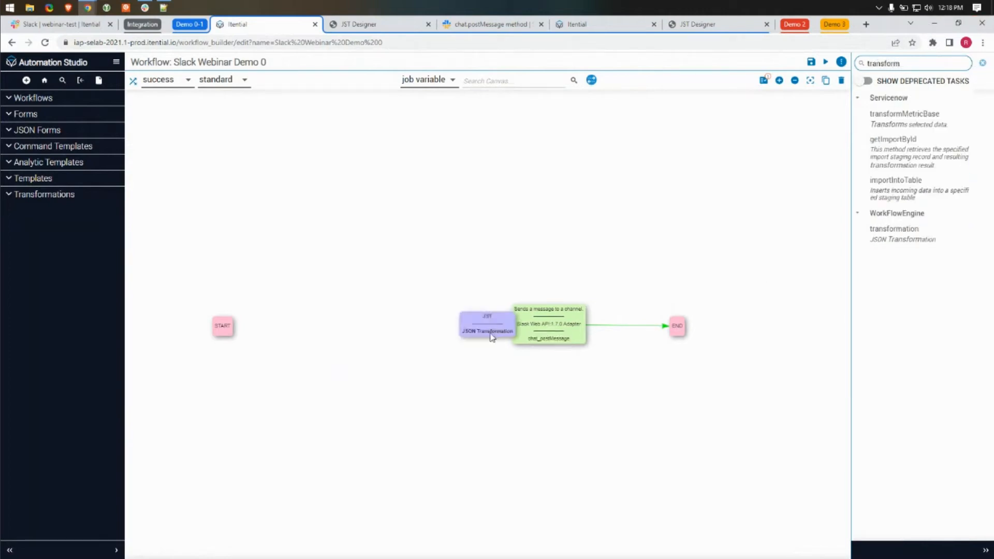
left_click_drag(492, 335, 371, 328)
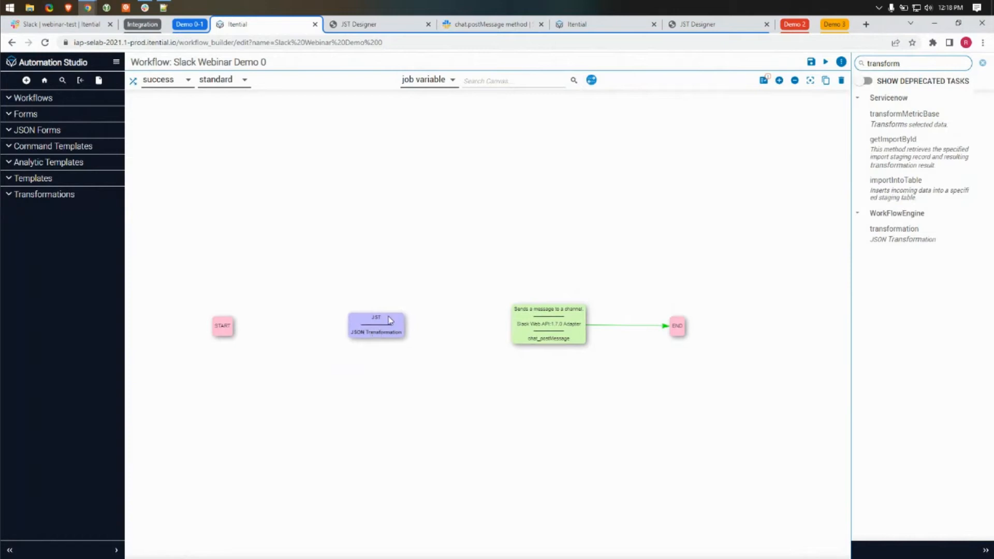
left_click_drag(221, 327, 537, 327)
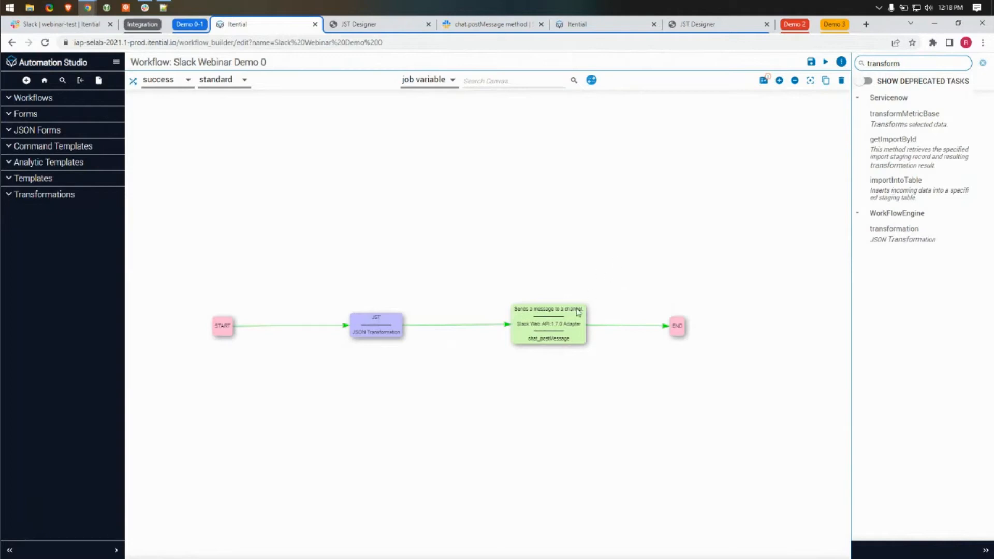
- Assign the Slack Webinar Demo 0 transformation to the JSON Transformation task and save the task configuration
double_click(554, 327)
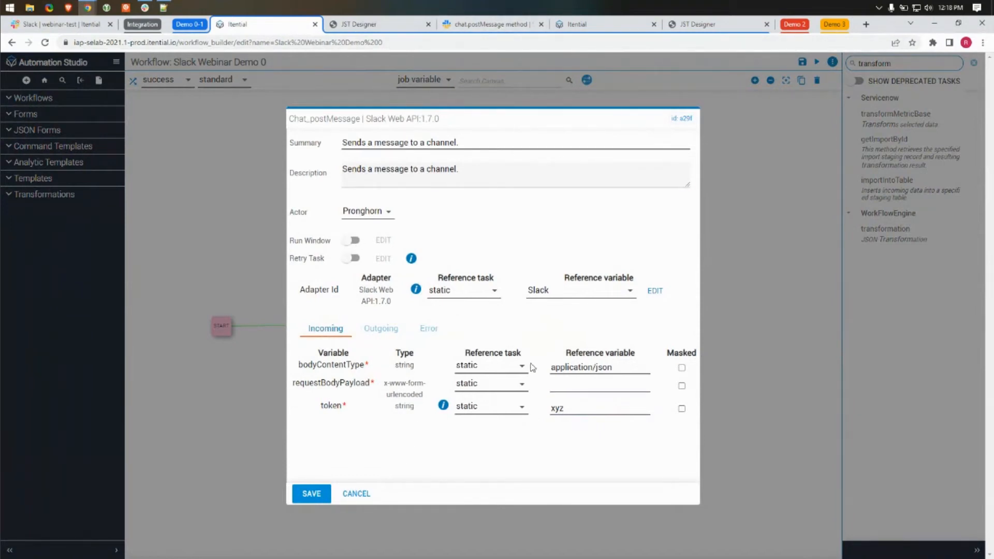
left_click(357, 494)
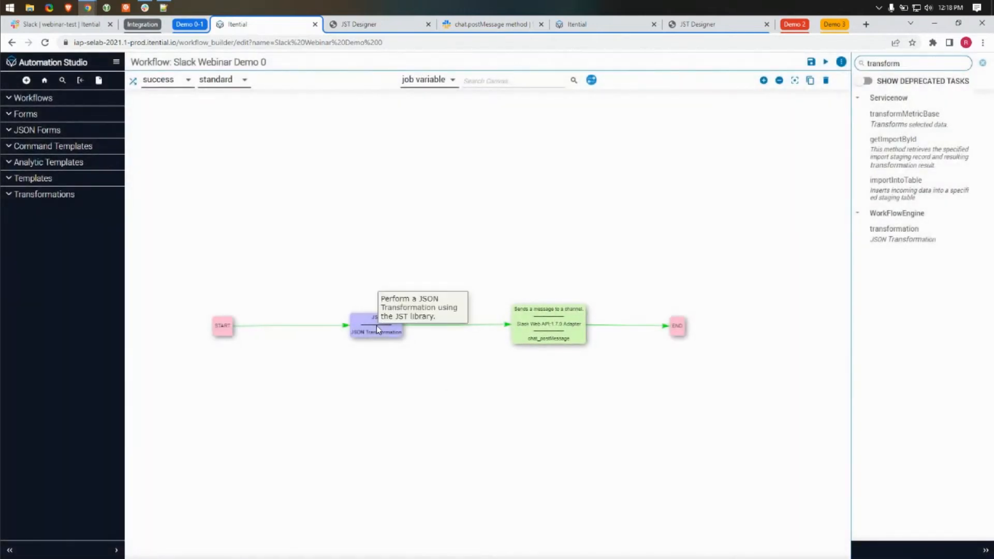
double_click(377, 325)
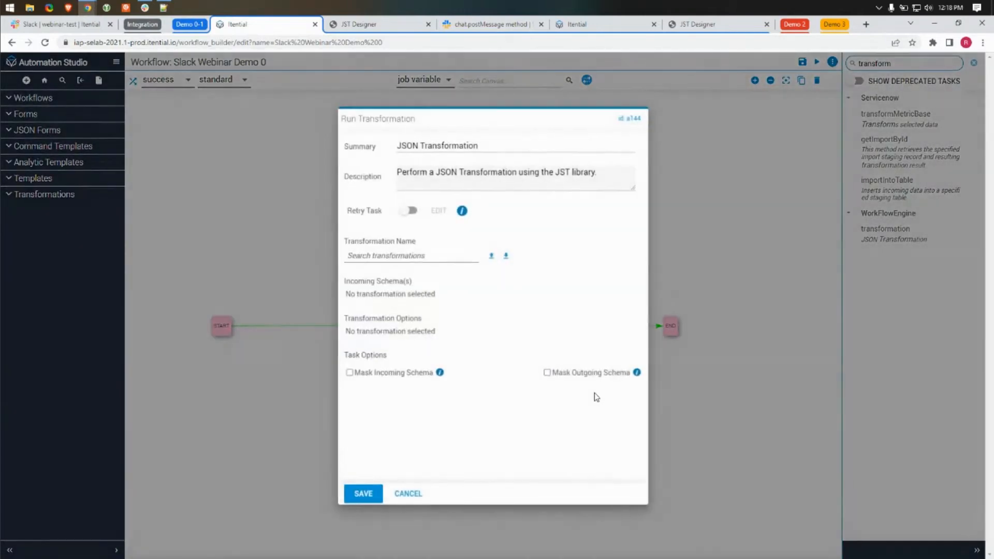
left_click(447, 262)
type("Slack")
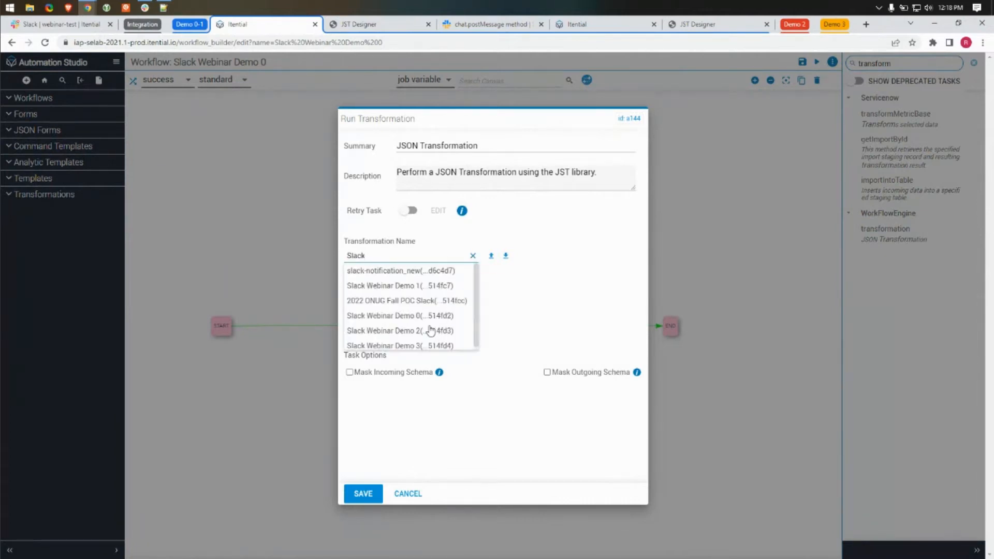
left_click(422, 317)
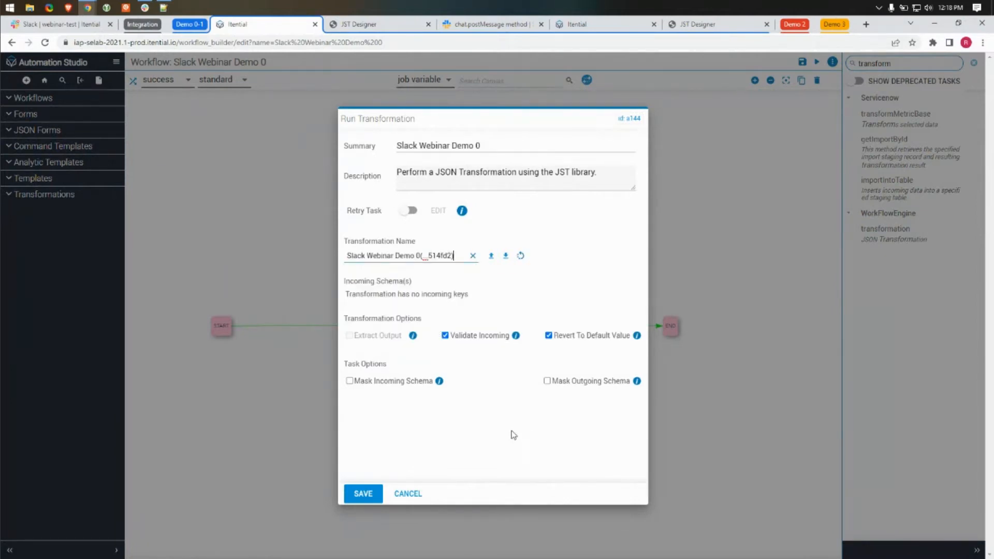
left_click(363, 497)
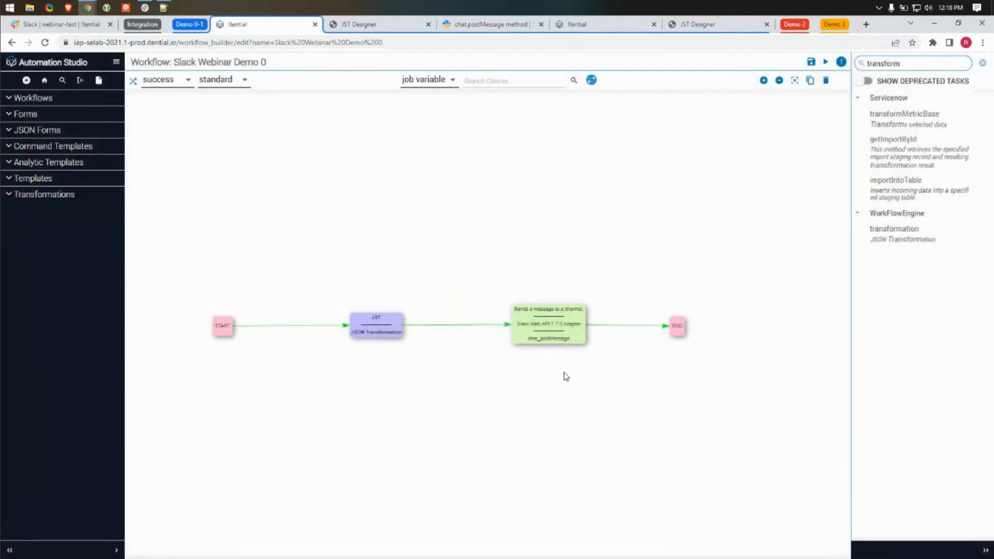
double_click(377, 325)
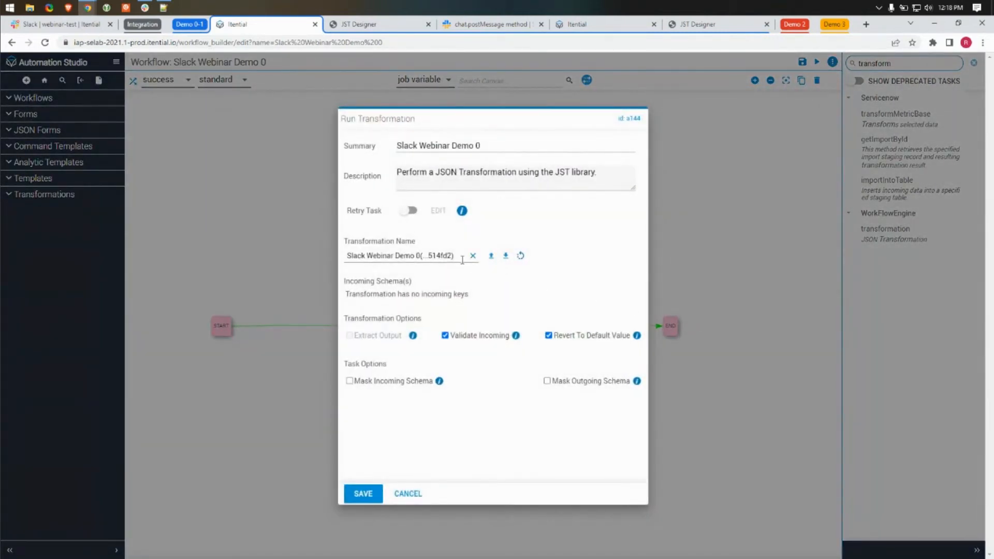
left_click(409, 494)
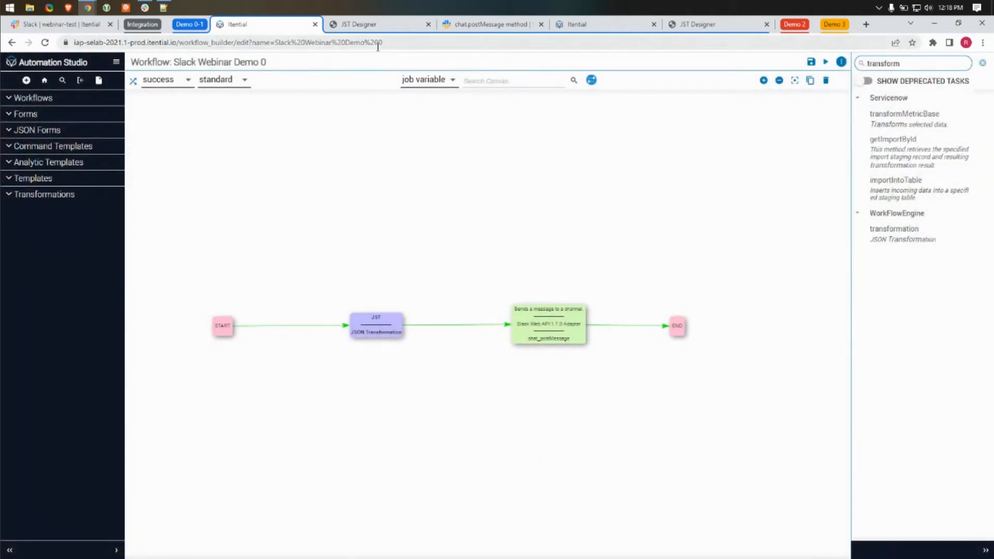
- In the Slack Webinar Demo 0 transformation, add a new String method and set its value to the Slack channel name webinar-test
left_click(372, 26)
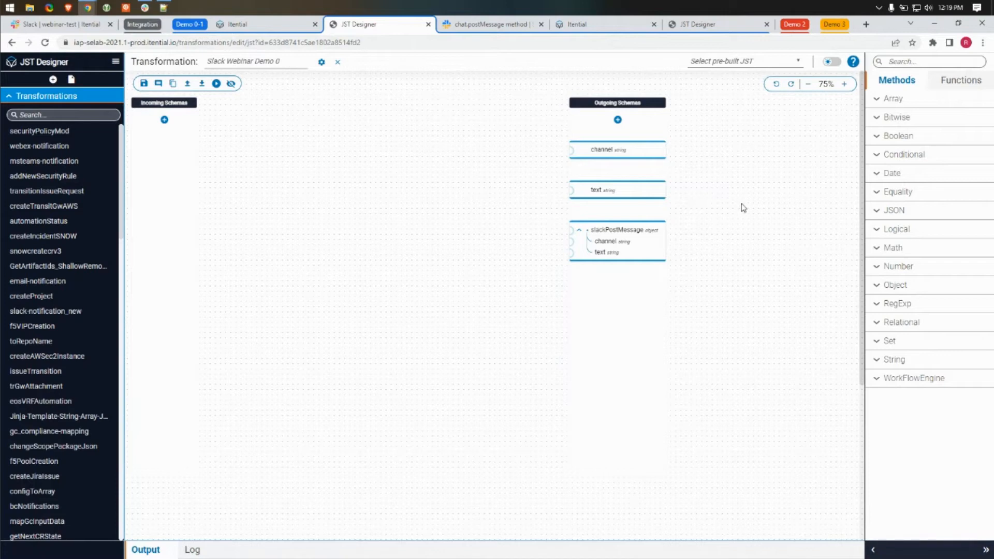
mouse_move(641, 194)
left_click(879, 365)
left_click_drag(887, 380, 389, 212)
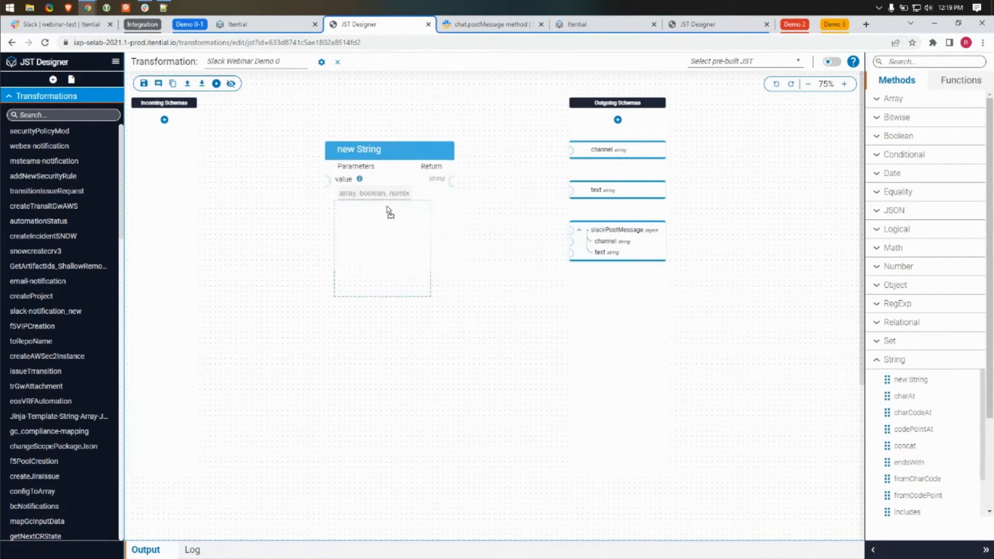
mouse_move(619, 150)
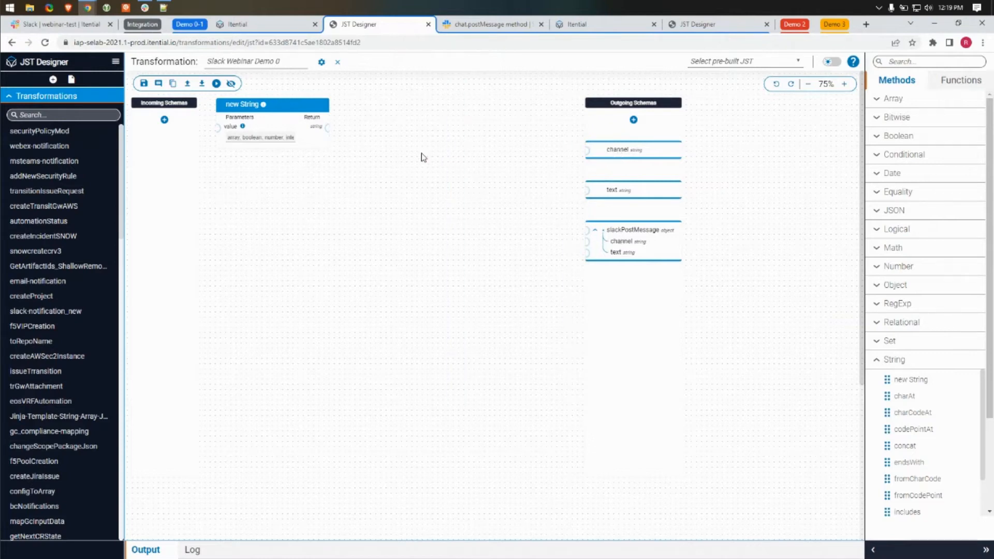
left_click(78, 23)
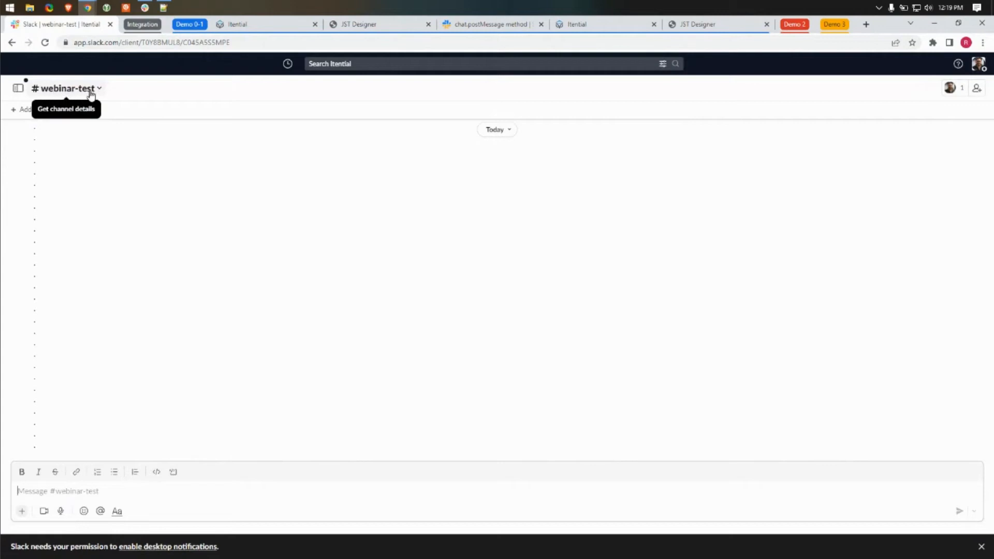
left_click(373, 26)
type("webinar-test")
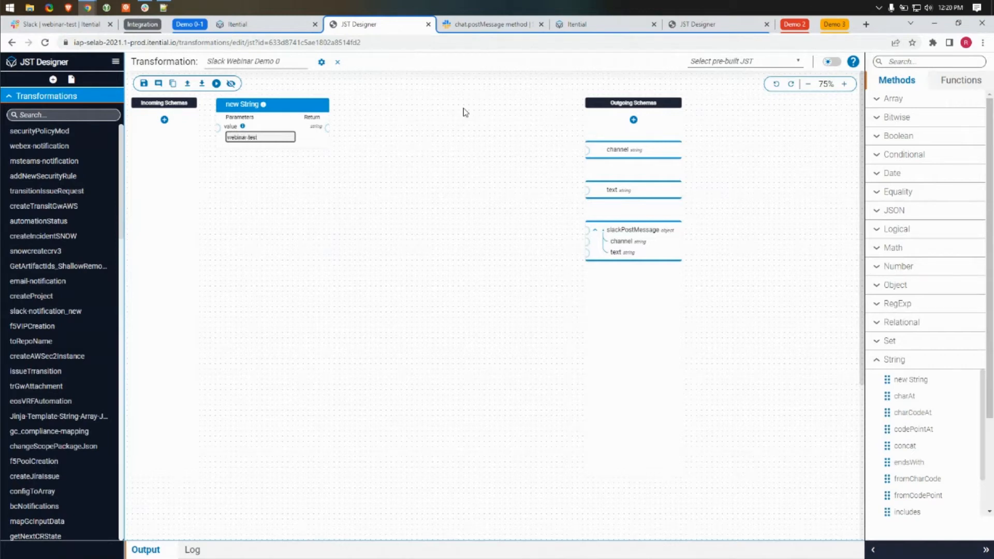
- Connect the webinar-test string's return to the outgoing channel schema and to channel inside the slackPostMessage object
left_click(328, 128)
left_click(587, 150)
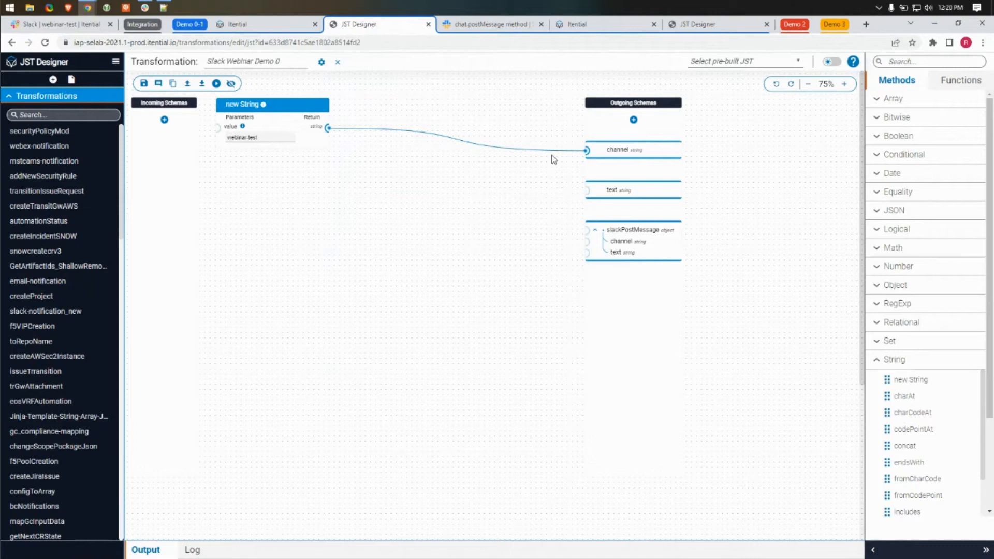
left_click(327, 128)
left_click(587, 241)
left_click(587, 243)
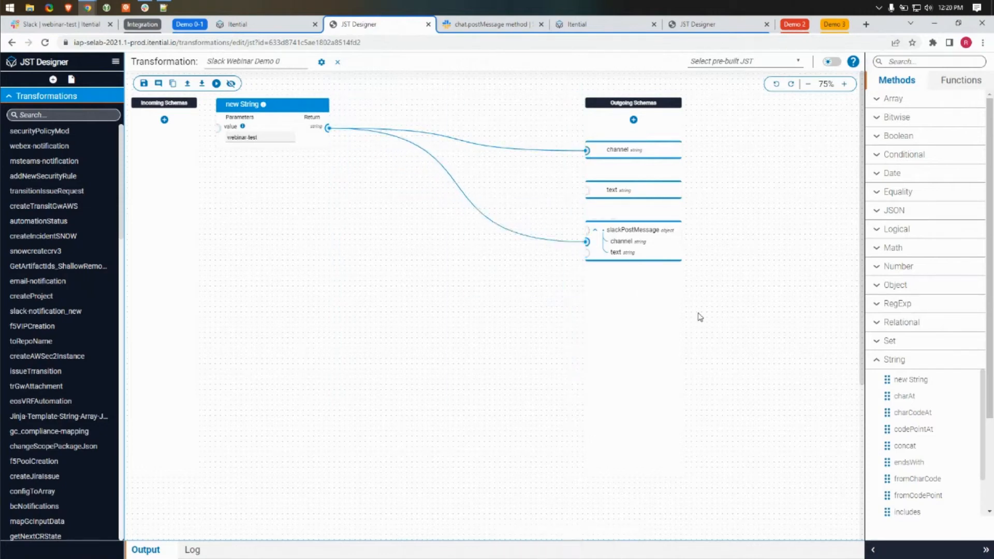
- Add a second new String method below the first with the value "This is a test message"
left_click_drag(901, 379, 306, 246)
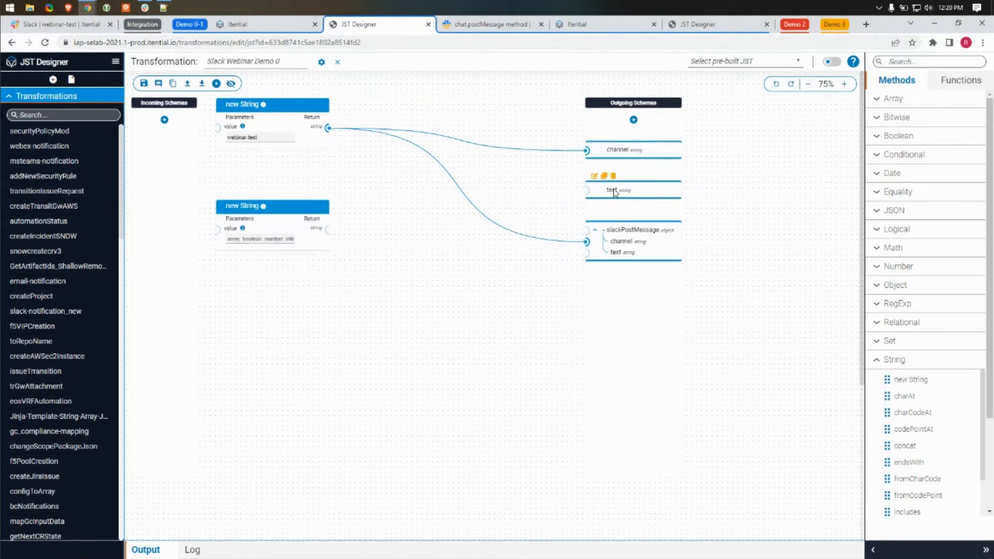
left_click(261, 239)
type("t")
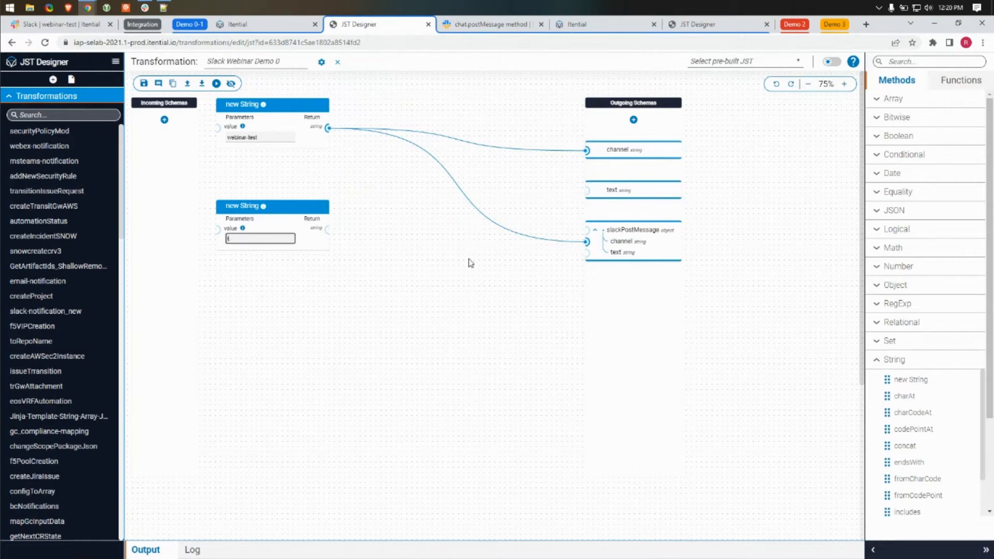
type("his is a test message")
- Connect the test message string's return to the outgoing text and to text inside slackPostMessage, and save the transformation
left_click(327, 229)
left_click(587, 190)
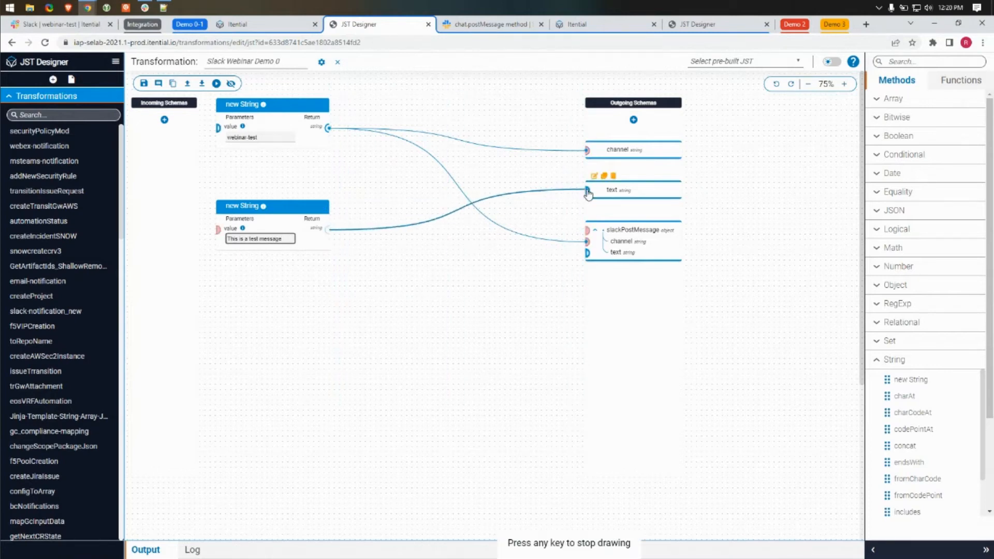
left_click(327, 229)
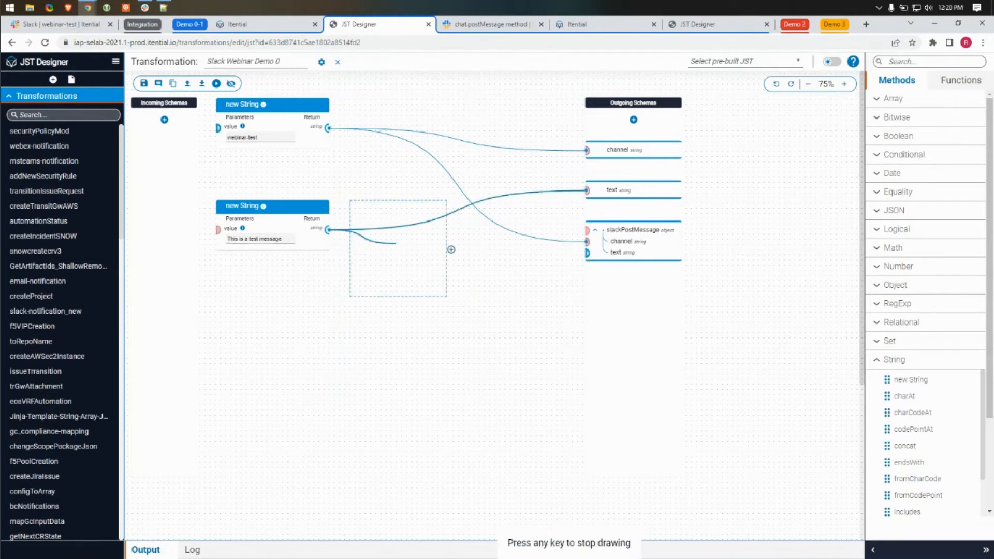
left_click(586, 253)
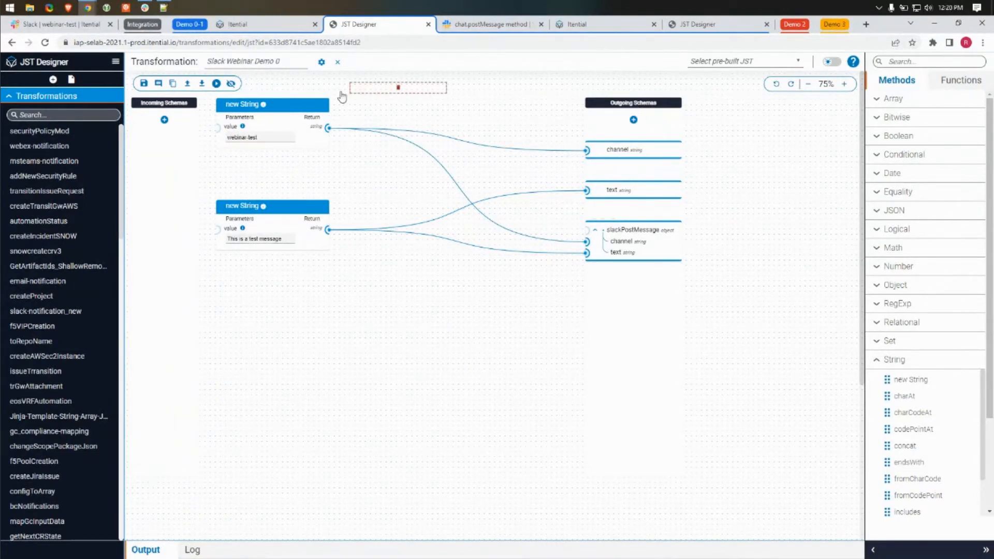
left_click(188, 84)
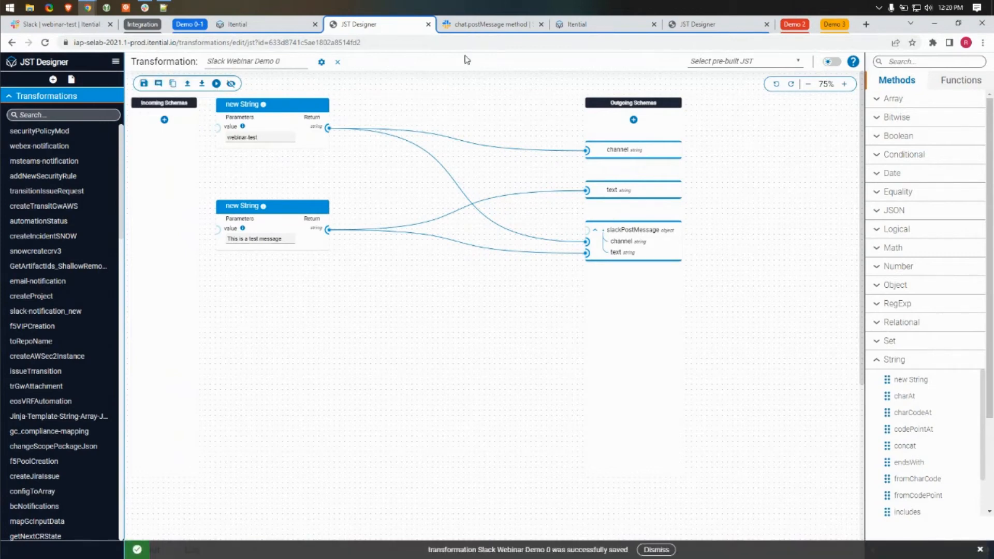
- Return to the Slack Webinar Demo 0 workflow, refresh the selected transformation in the JSON Transformation task and save the task
left_click(300, 24)
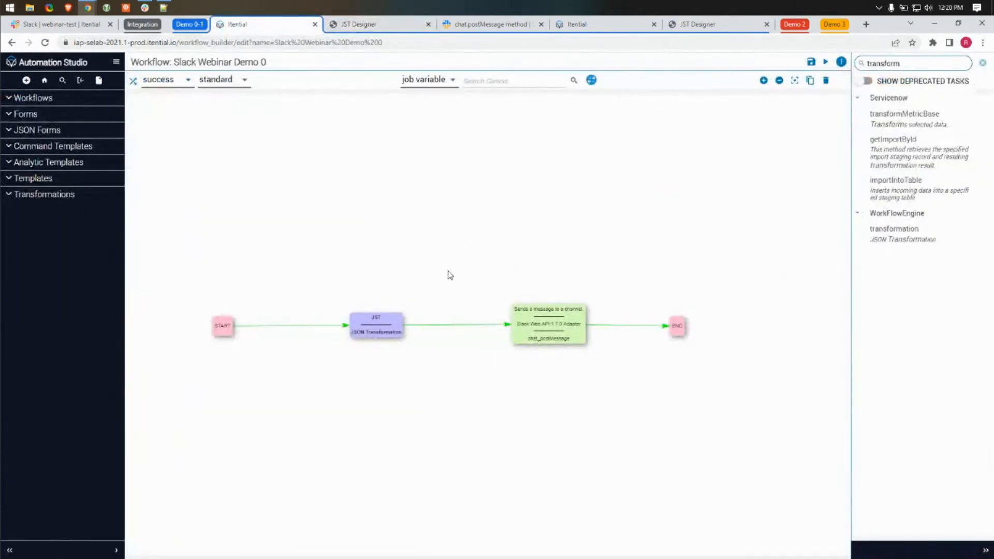
double_click(378, 326)
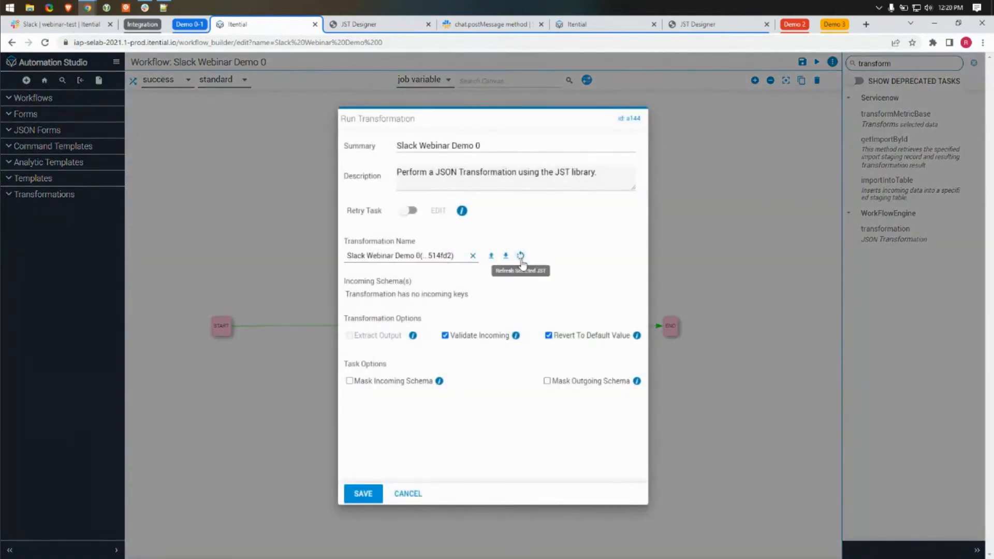
left_click(520, 255)
left_click(363, 493)
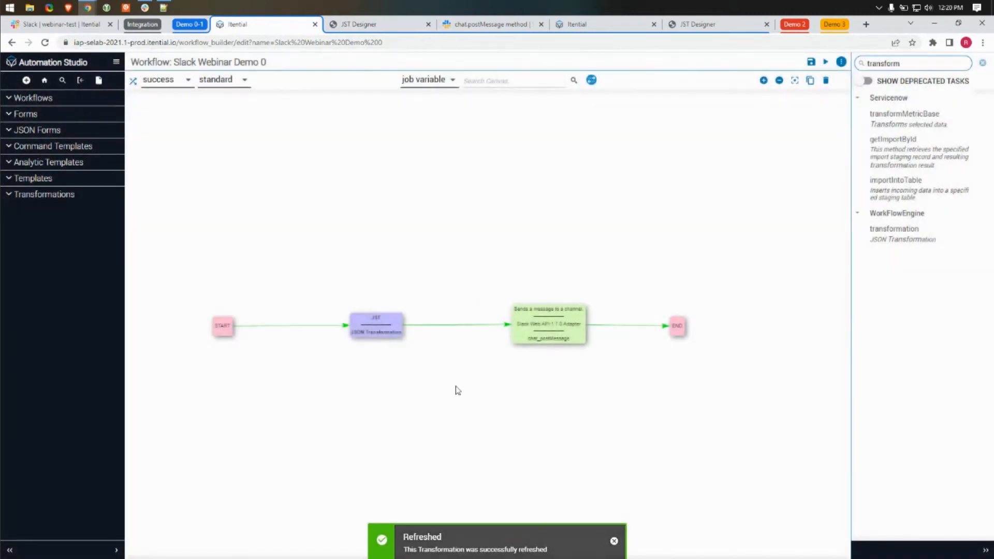
- Set the chat_postMessage task's requestBodyPayload to reference slackPostMessage from the Slack Webinar Demo 0 transformation
double_click(549, 324)
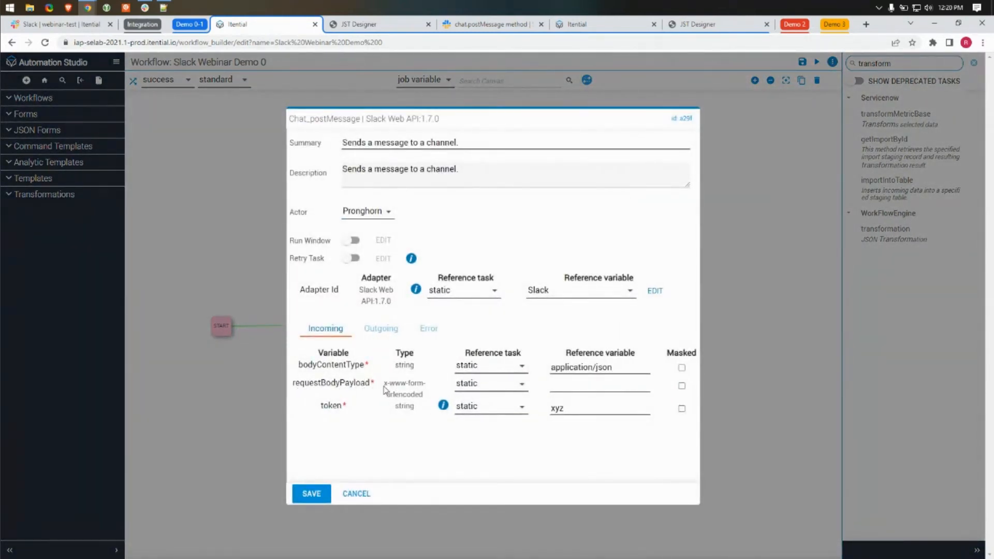
left_click(501, 384)
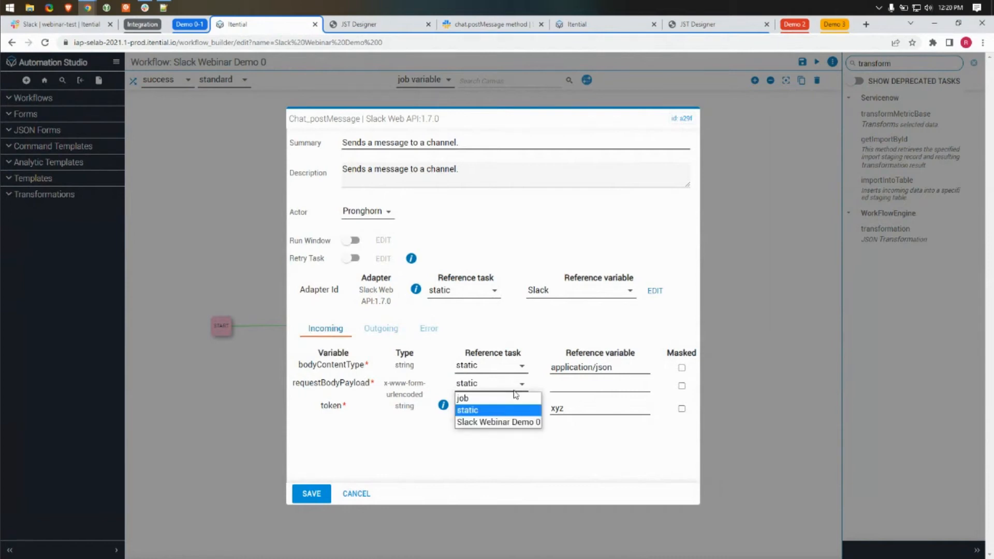
left_click(508, 422)
left_click(568, 384)
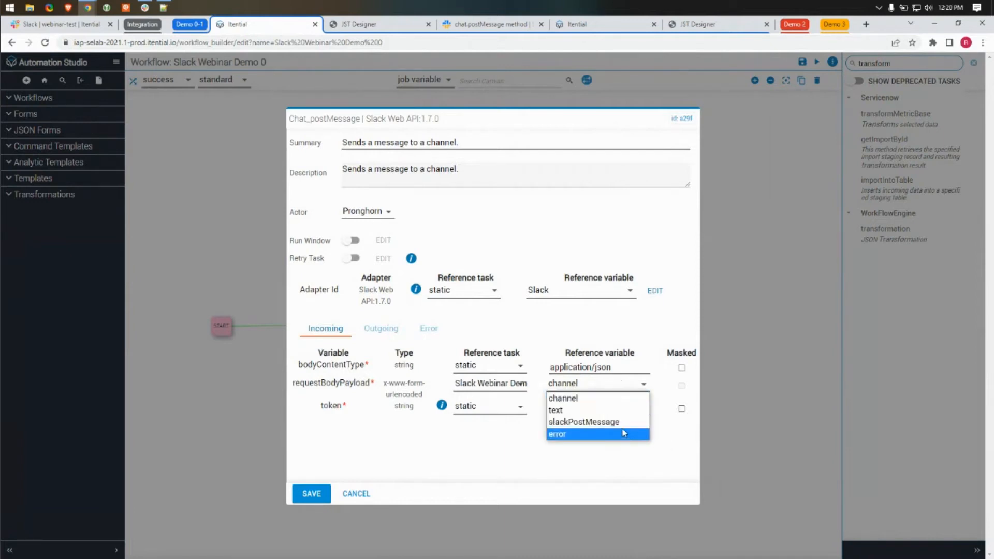
left_click(610, 422)
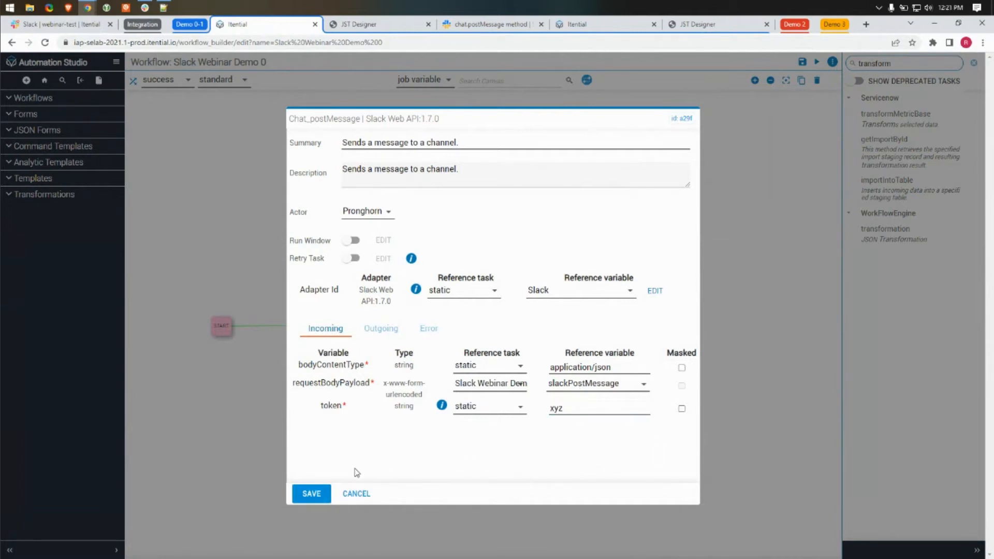
- Review the token and bodyContentType values of the chat_postMessage task, and leave the task without saving
left_click(589, 406)
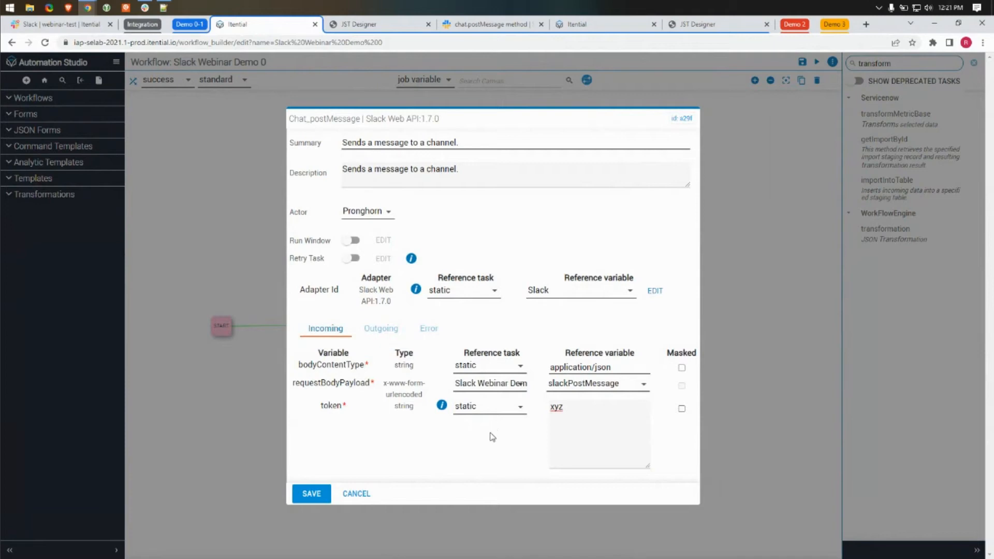
left_click(621, 367)
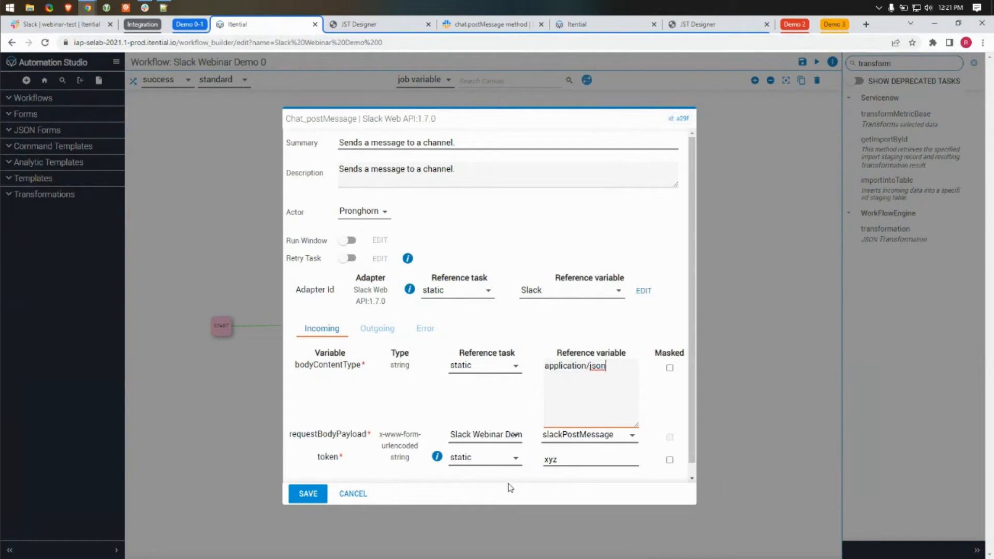
left_click(567, 459)
left_click(353, 493)
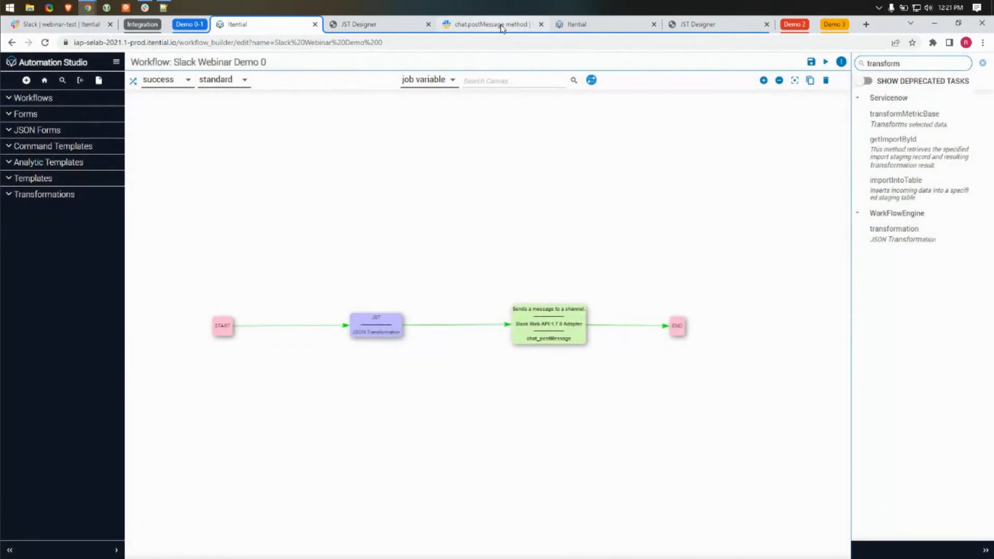
- Open the Slack Webinar Demo 1 workflow and examine its transformation, including the templateLiteral text and the templateLiteral entry among the String methods
left_click(585, 26)
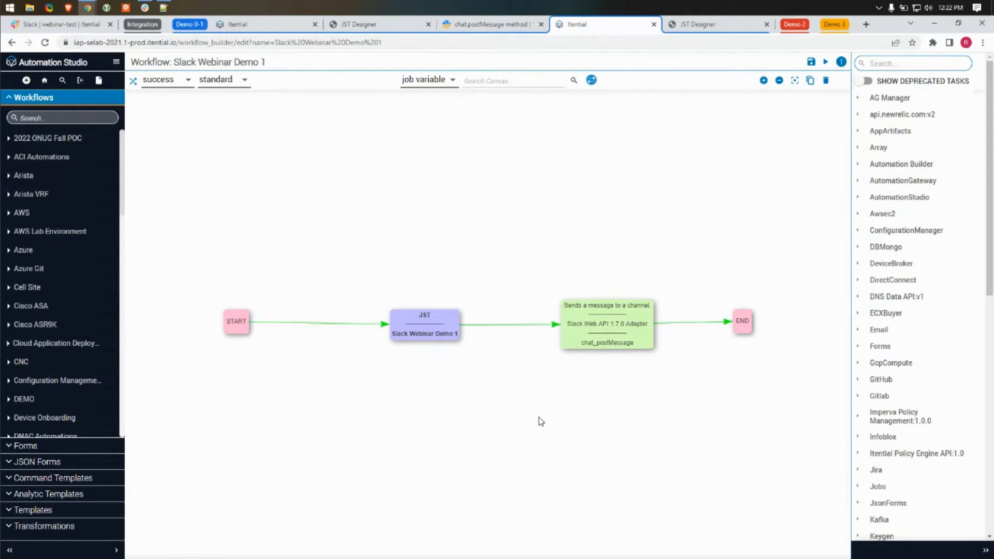
left_click(710, 25)
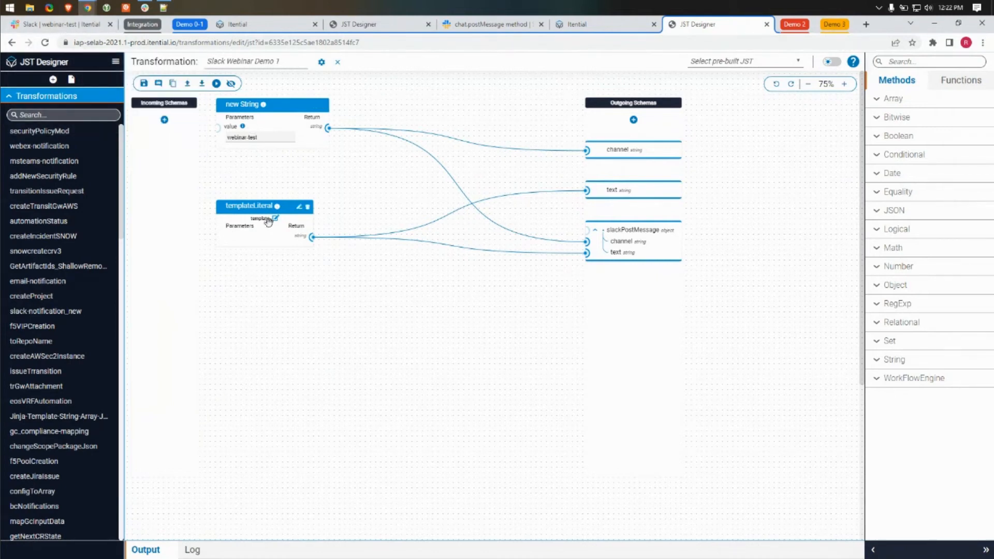
mouse_move(278, 225)
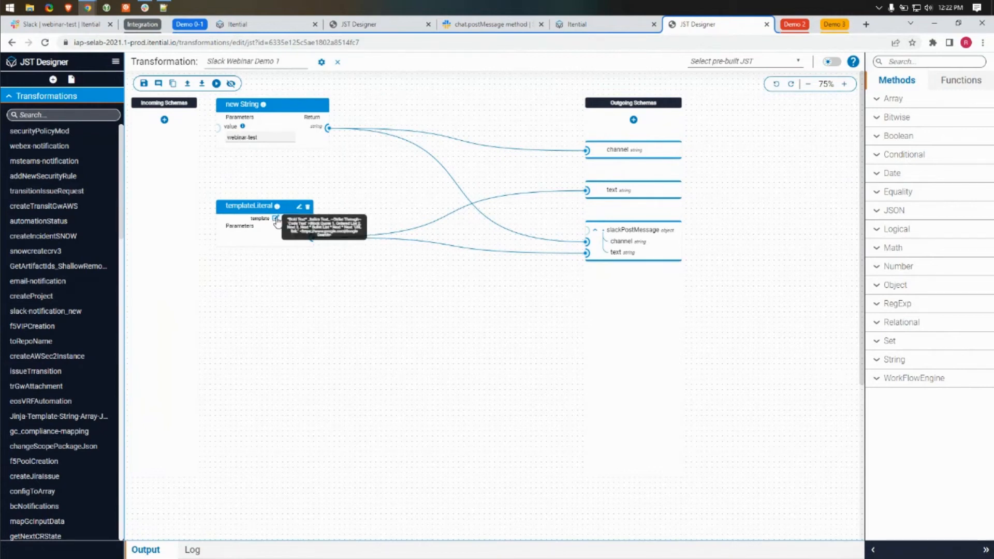
left_click(879, 363)
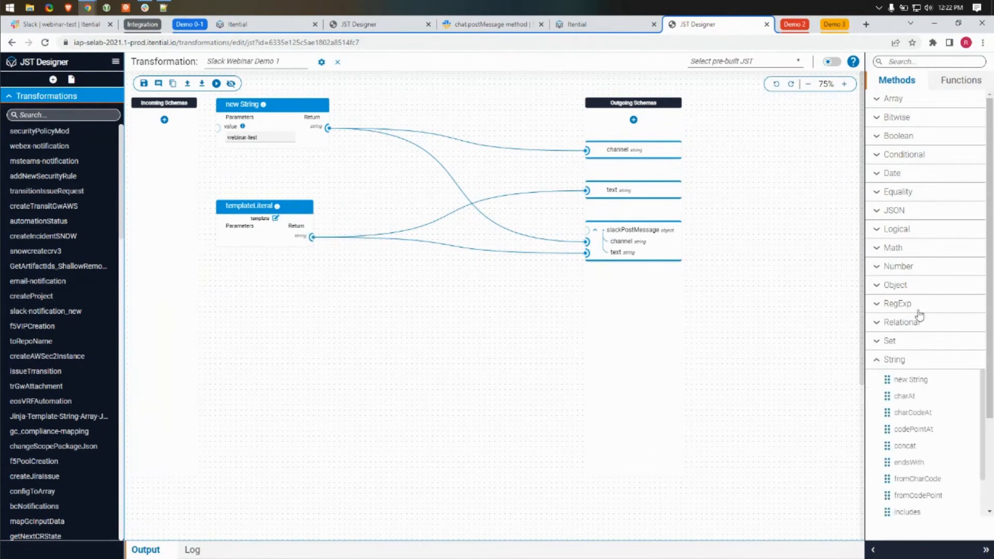
scroll(919, 316, "down", 3)
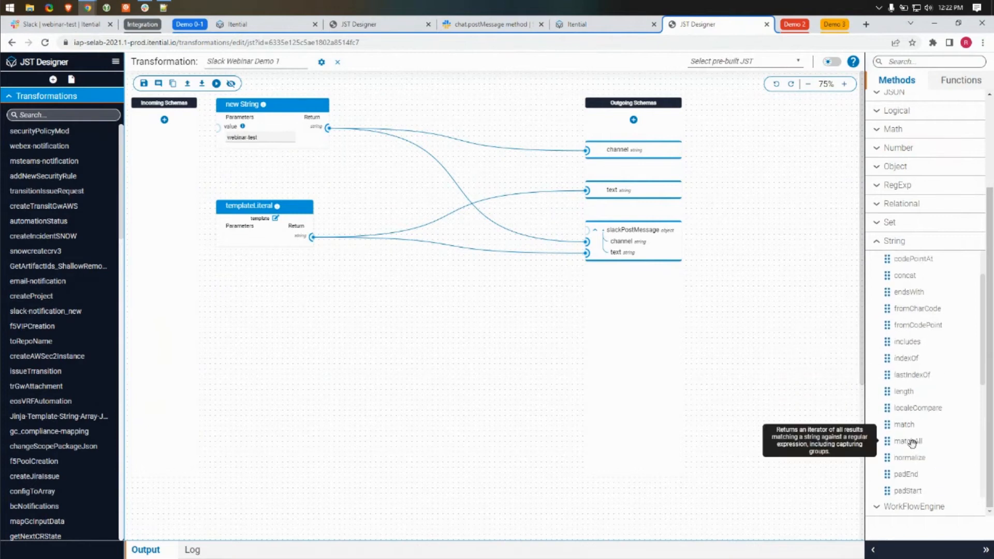
scroll(912, 443, "down", 6)
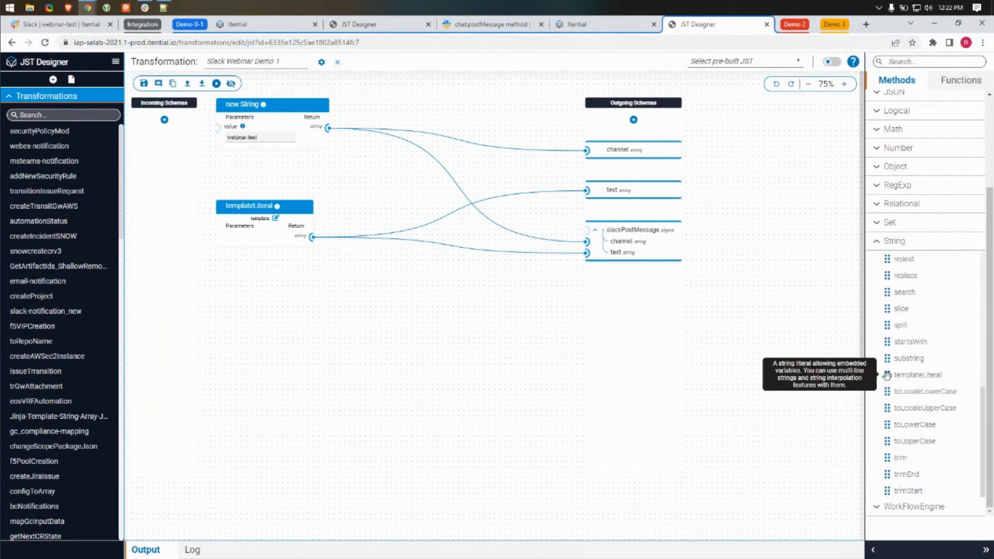
left_click(275, 219)
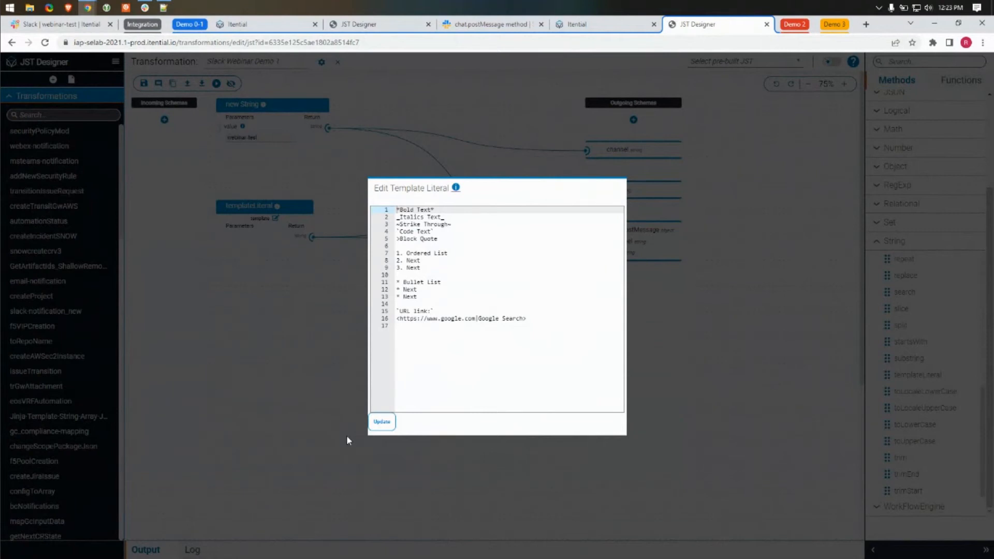
left_click(387, 482)
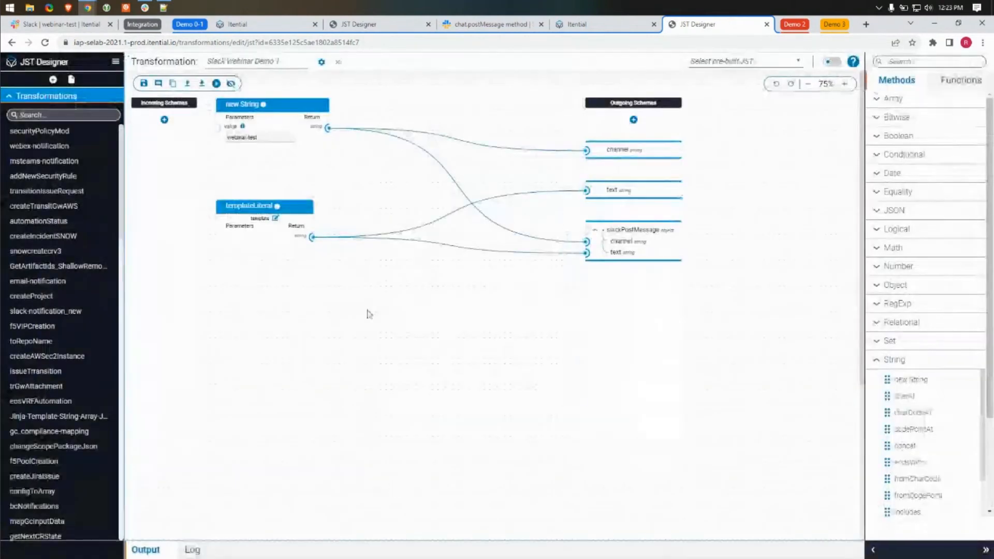
- Save the Slack Webinar Demo 1 workflow, start a job from it without a description or groups, and open that job
left_click(617, 24)
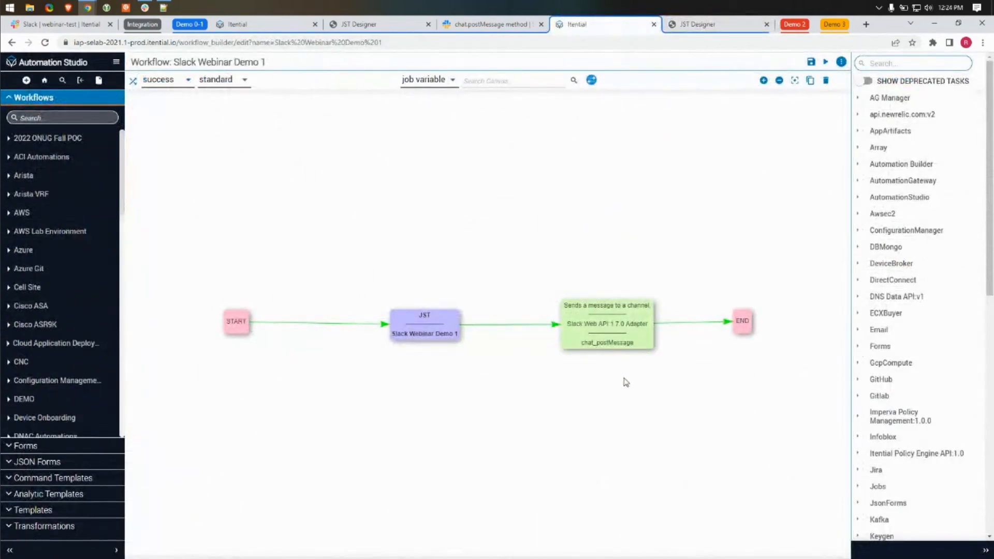
left_click(811, 63)
left_click(825, 62)
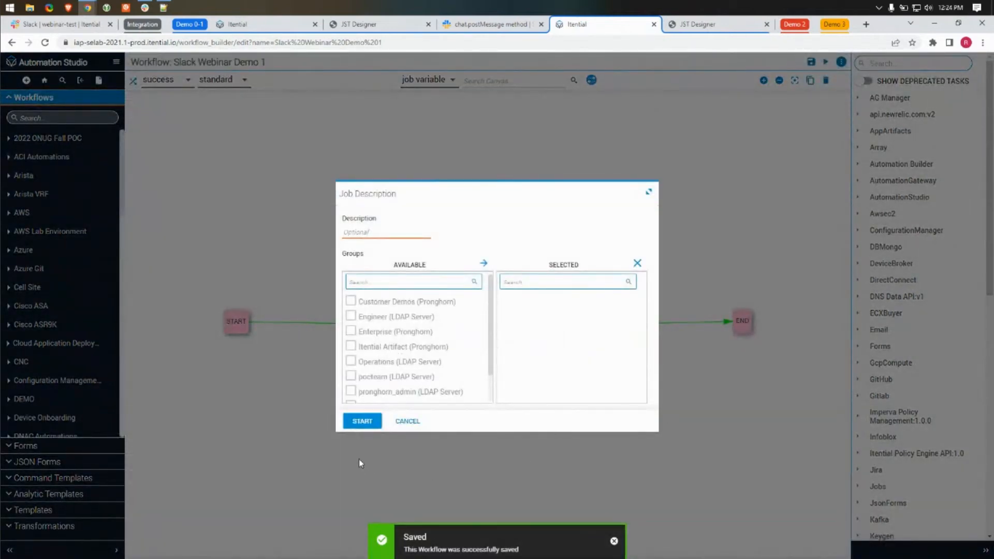
left_click(358, 426)
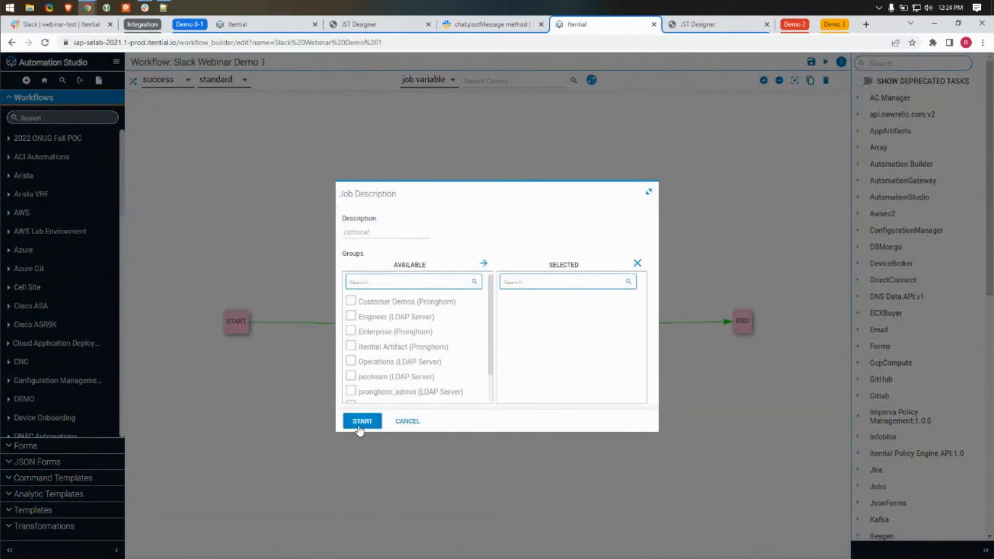
left_click(458, 351)
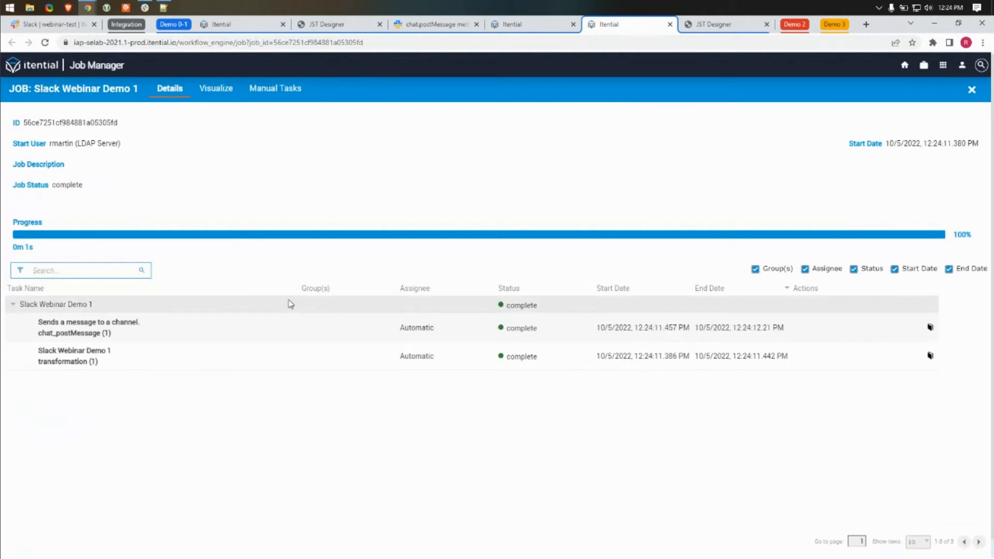
- Visualize the job and examine the chat_postMessage task's metrics, incoming variables and outgoing response status
left_click(216, 89)
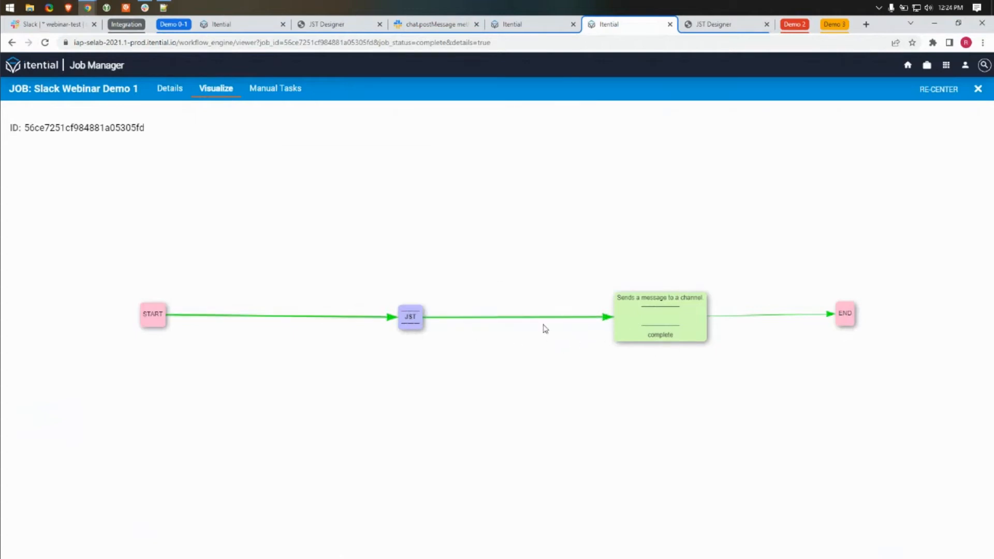
mouse_move(413, 322)
left_click(671, 324)
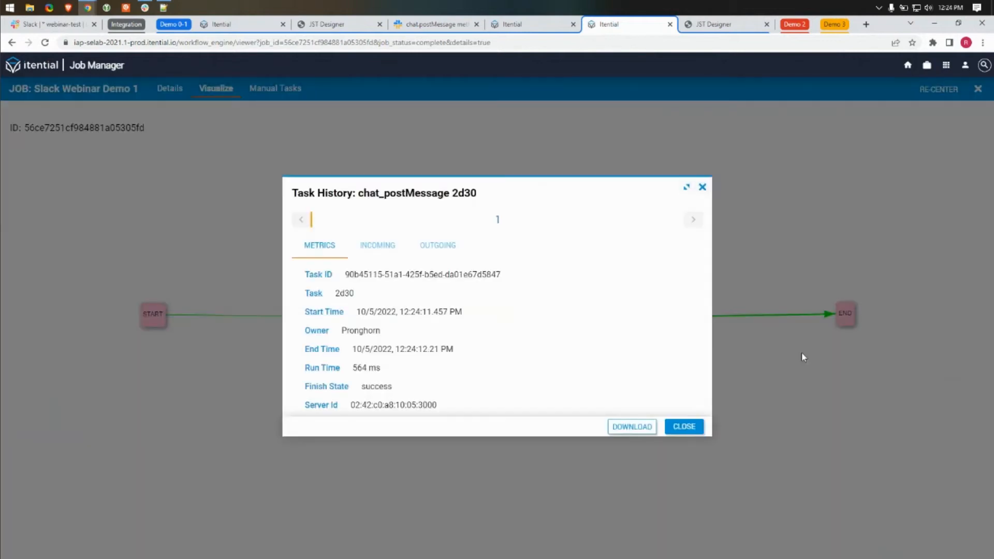
left_click(379, 253)
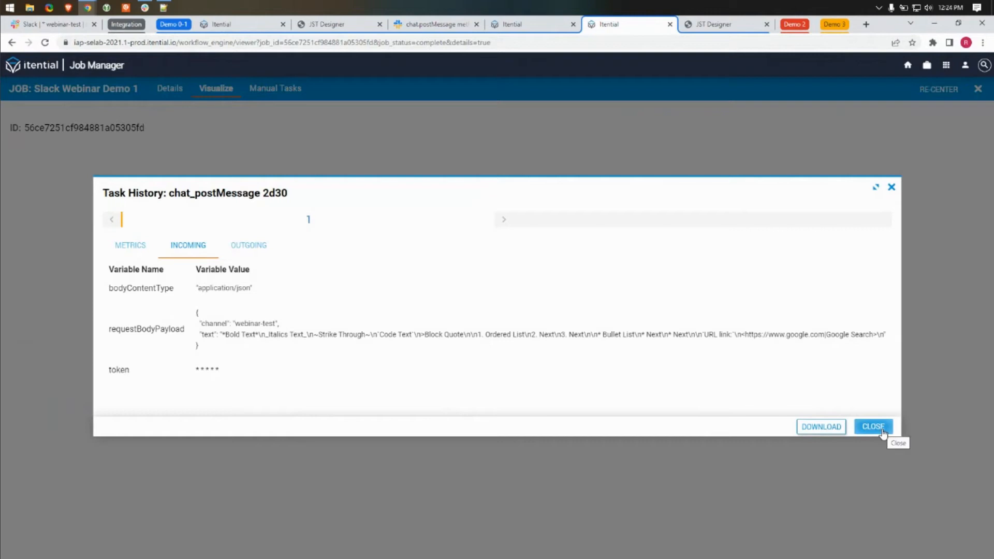
left_click(254, 249)
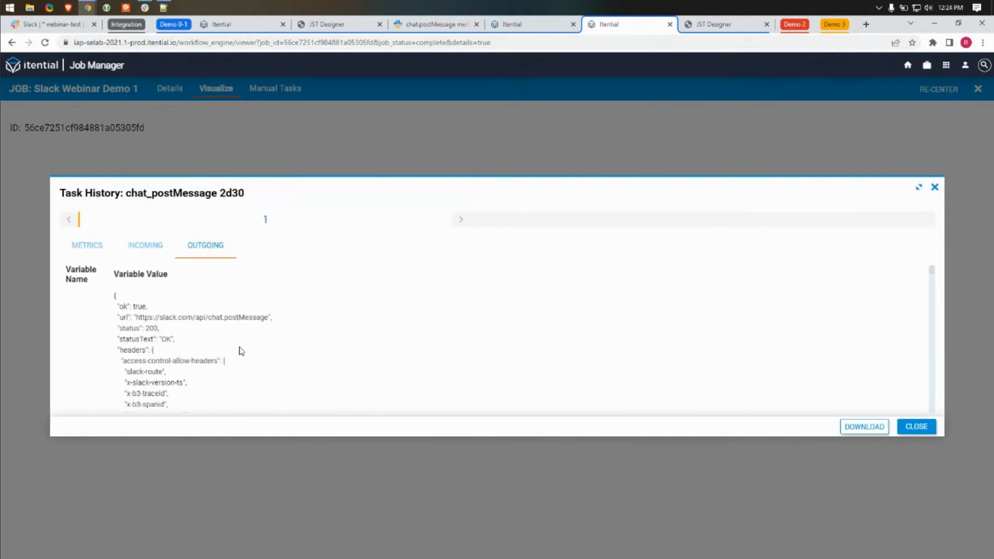
left_click_drag(144, 328, 154, 329)
- Switch to Slack, check the message posted in webinar-test and test its Google Search link
left_click(64, 26)
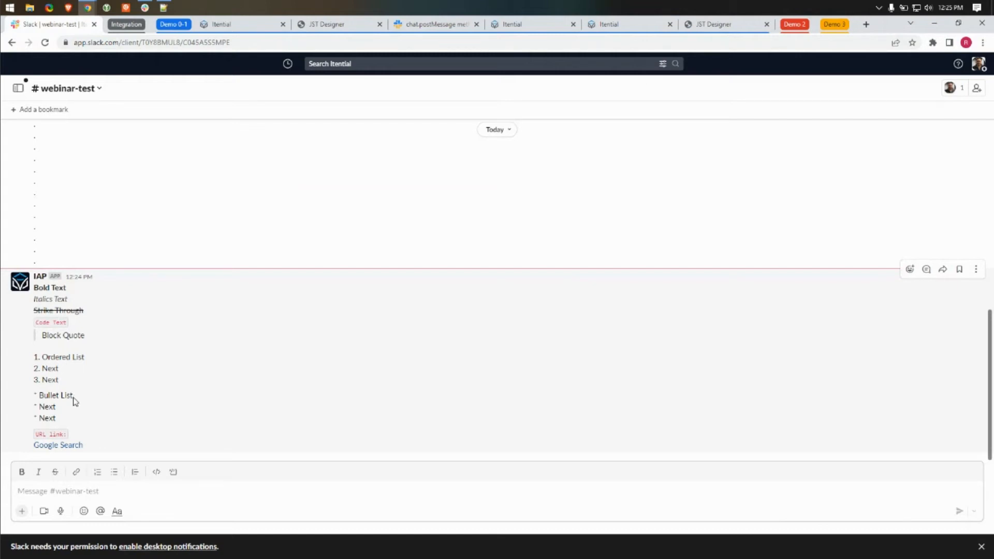
left_click(74, 448)
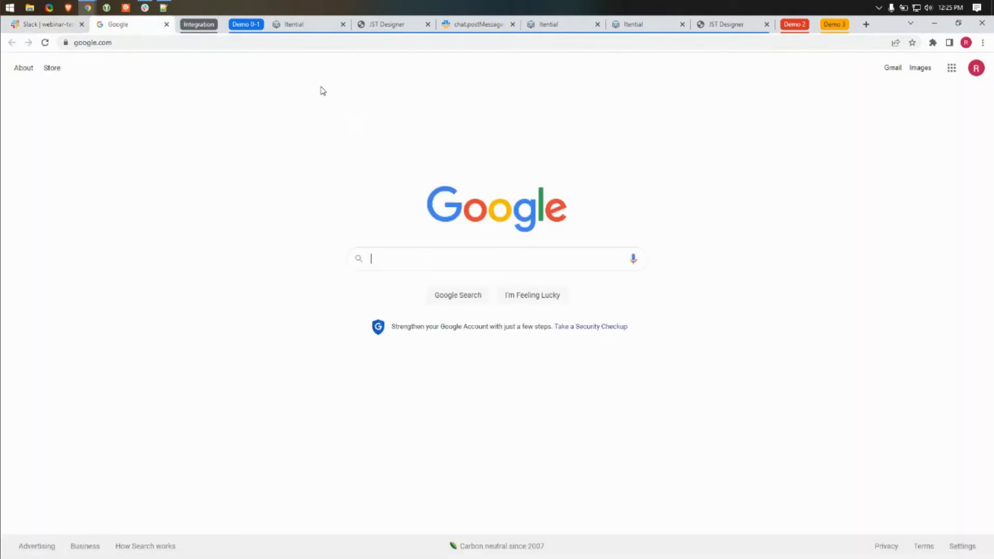
left_click(167, 24)
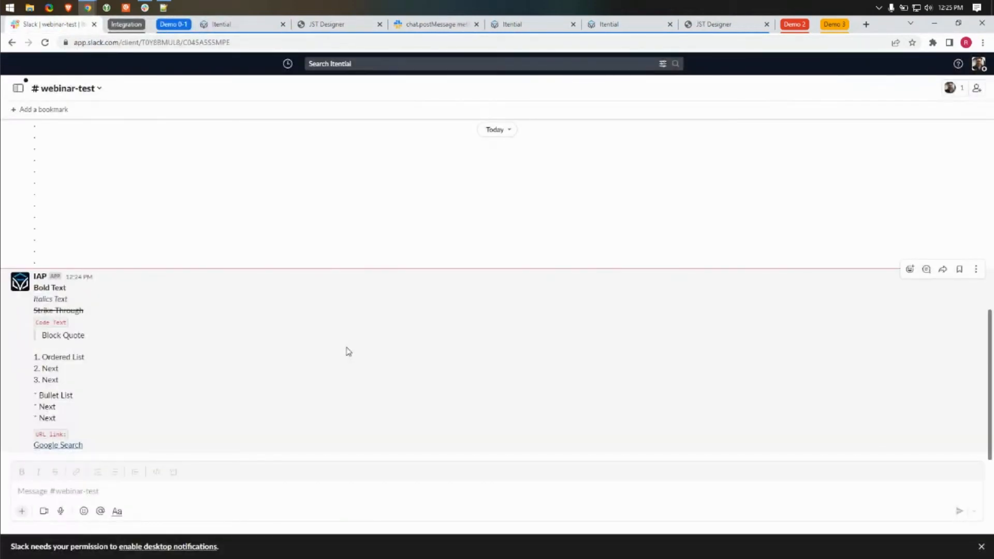
- Return to Itential, close the chat_postMessage task history and bring up the Slack Webinar Demo 2 workflow
left_click(634, 26)
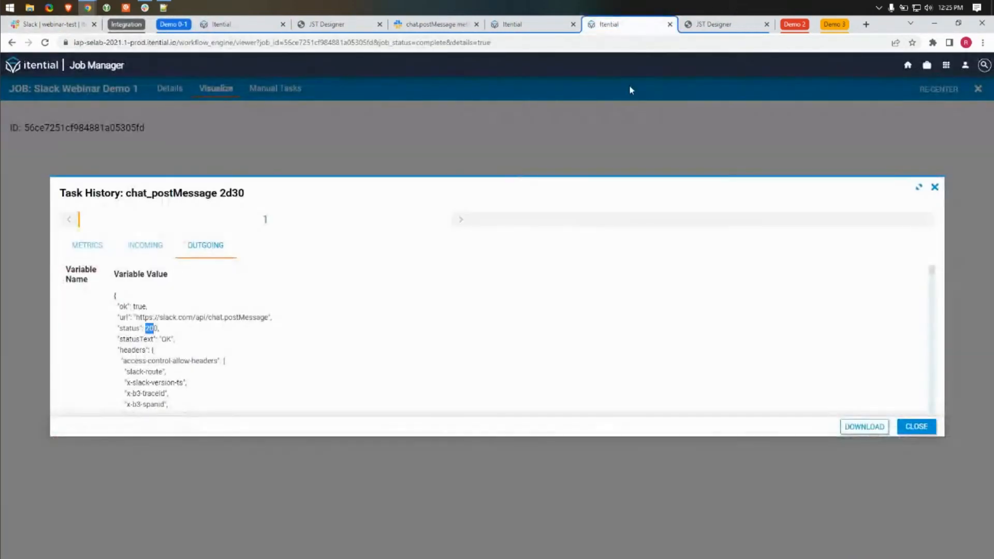
left_click(934, 420)
left_click(532, 24)
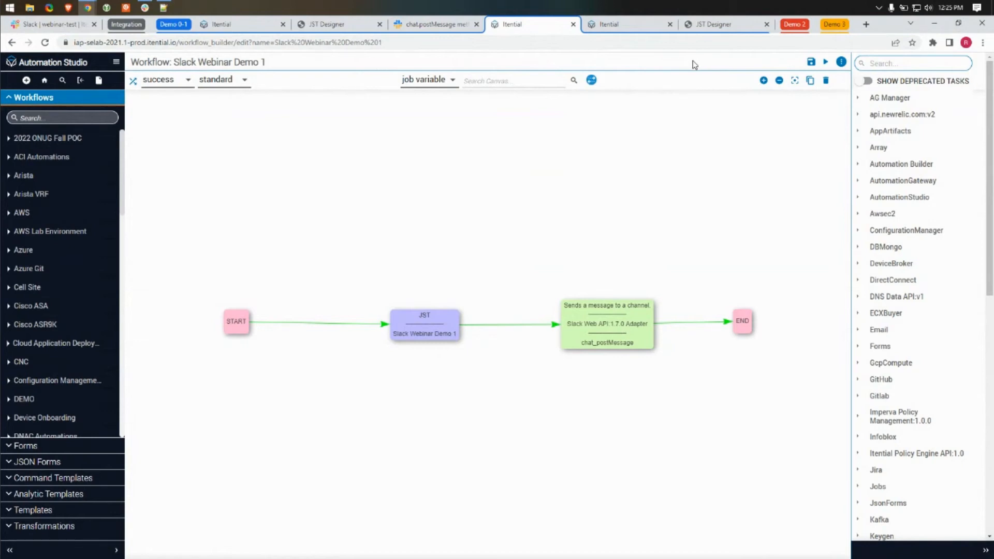
left_click(796, 30)
left_click(153, 25)
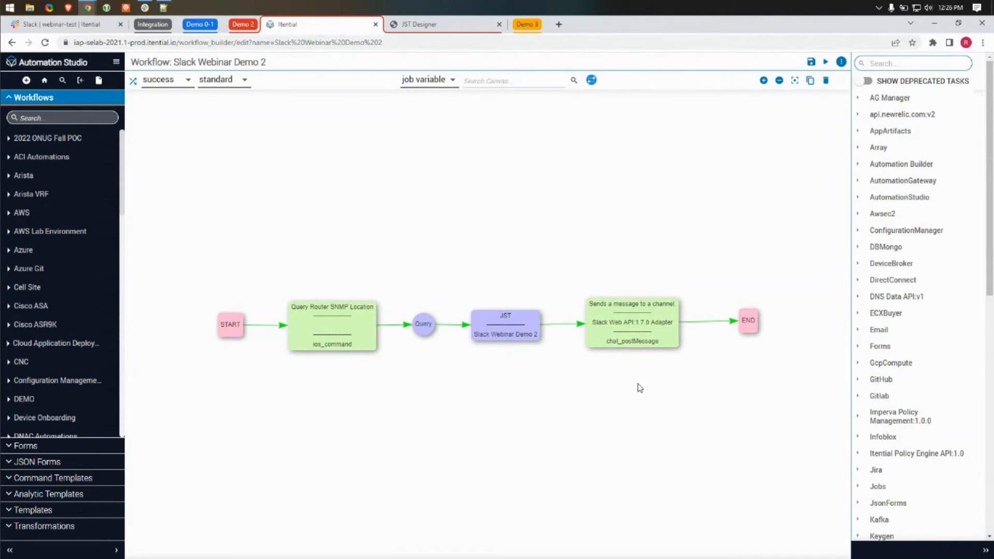
- Examine the Query Router SNMP Location task's host and full commands array, and leave it without saving
double_click(335, 329)
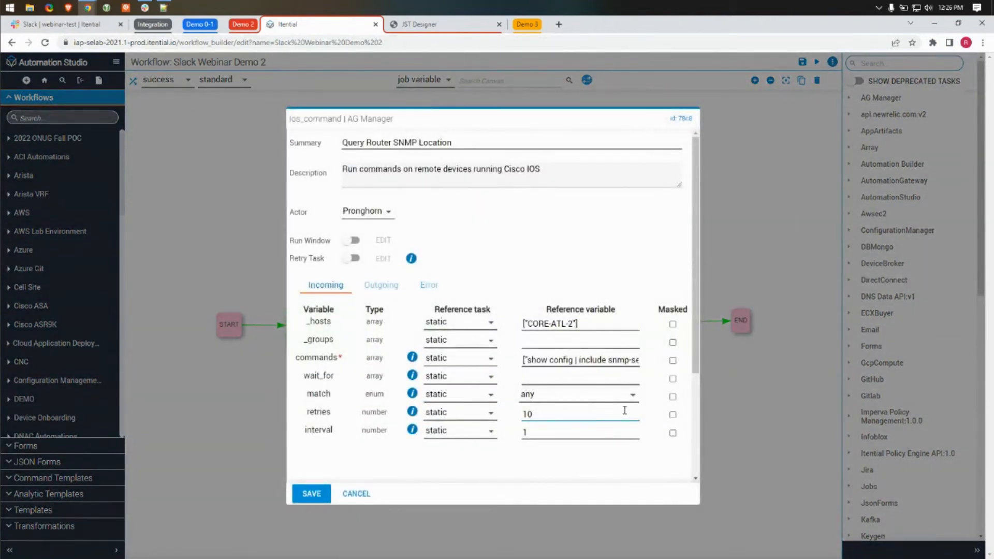
left_click(628, 375)
left_click(685, 342)
left_click(581, 357)
left_click(616, 361)
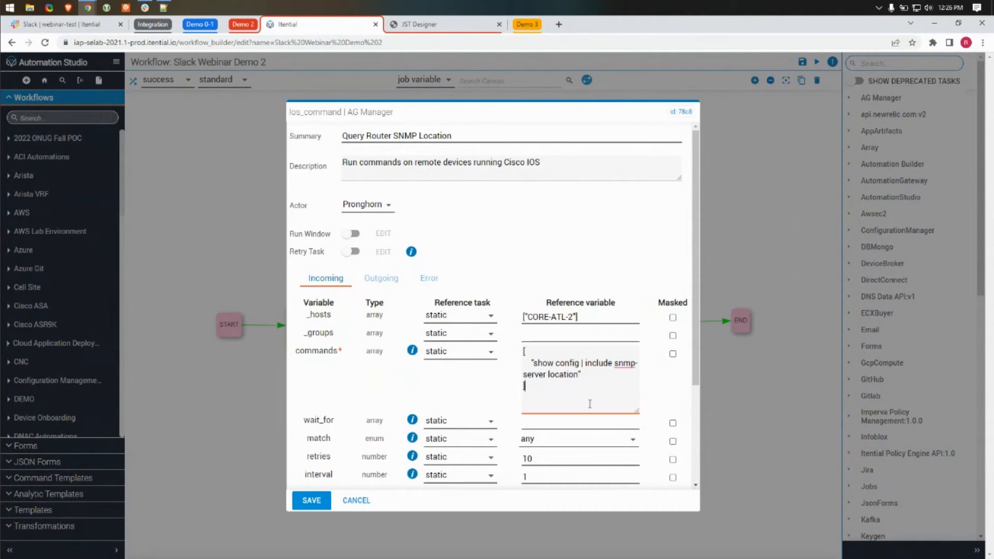
left_click(357, 501)
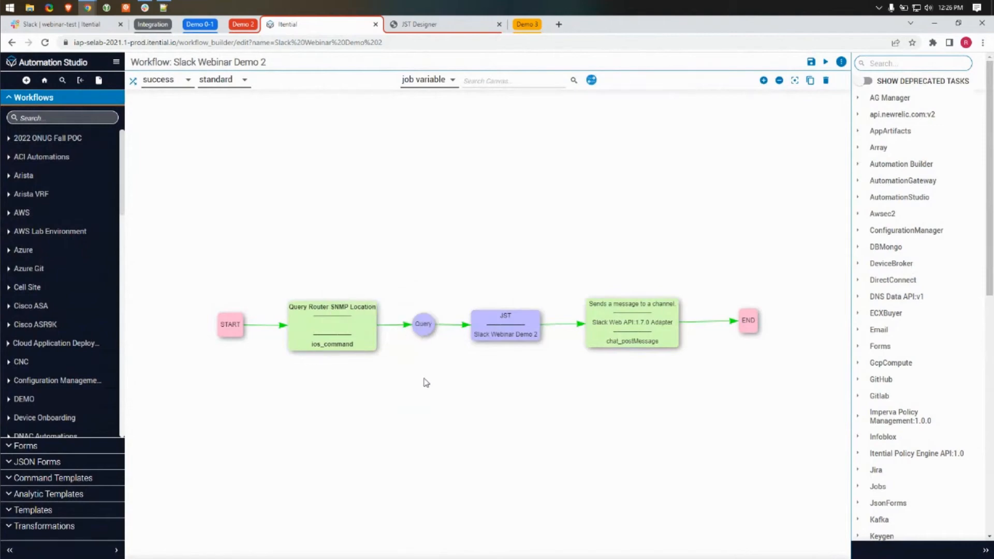
- Examine the settings of the Query task and the Slack Webinar Demo 2 transformation task, and leave both without saving
double_click(425, 325)
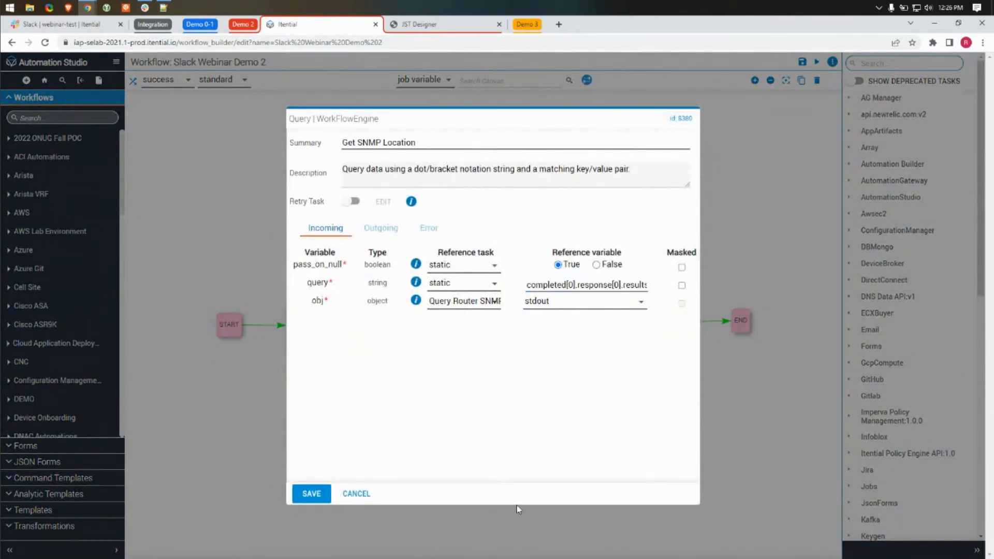
left_click(366, 500)
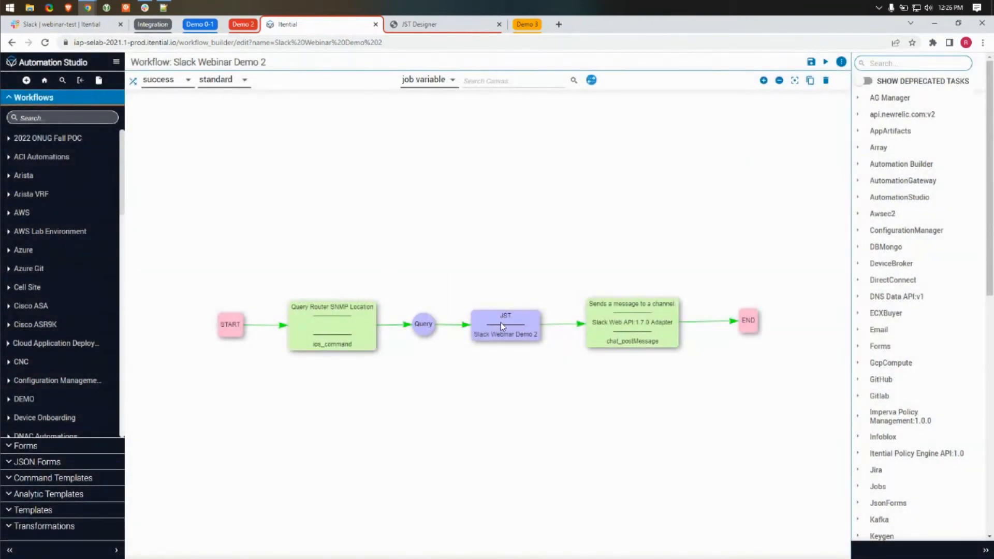
double_click(501, 323)
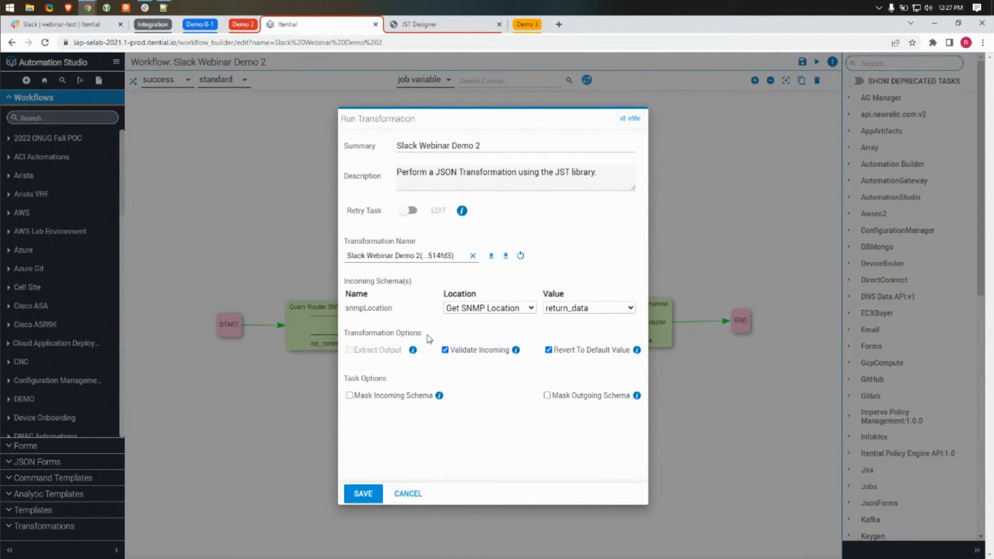
left_click(479, 309)
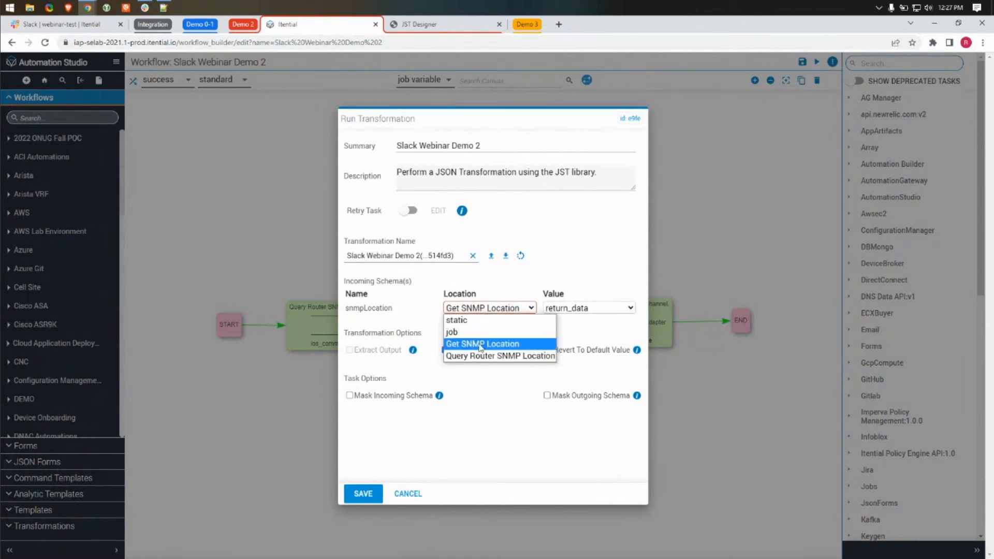
left_click(500, 449)
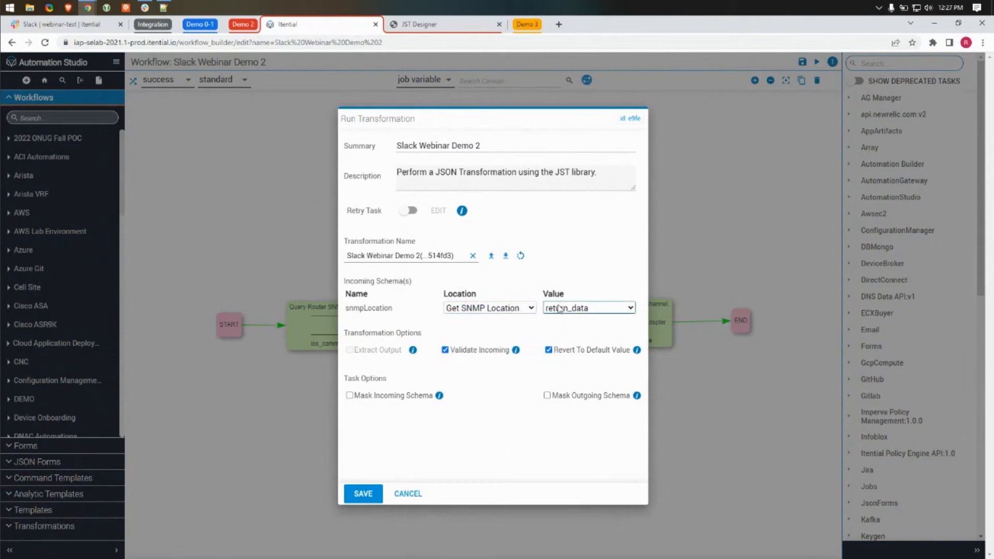
left_click(411, 493)
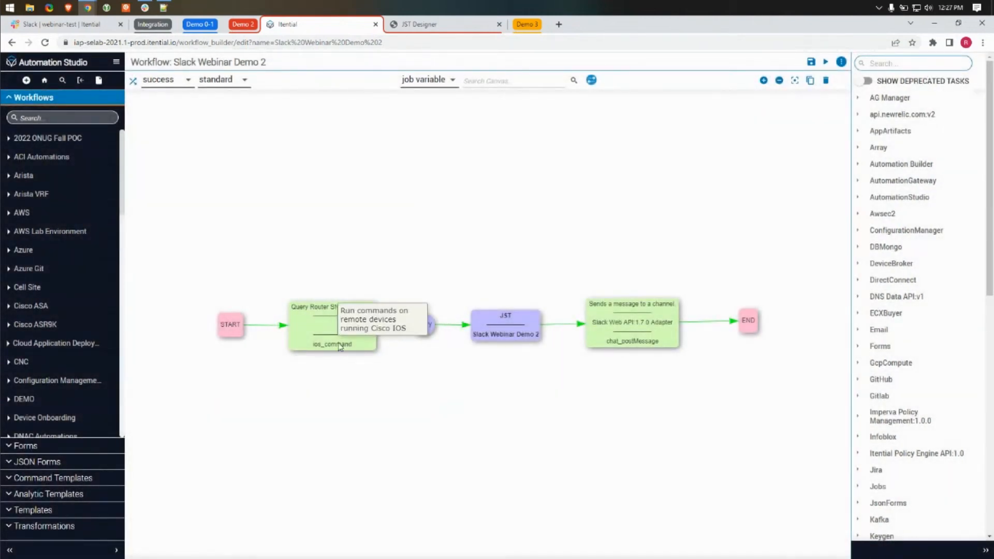
- Switch to the JST Designer and examine the snmpLocation variable in the templateLiteral's template text
mouse_move(423, 329)
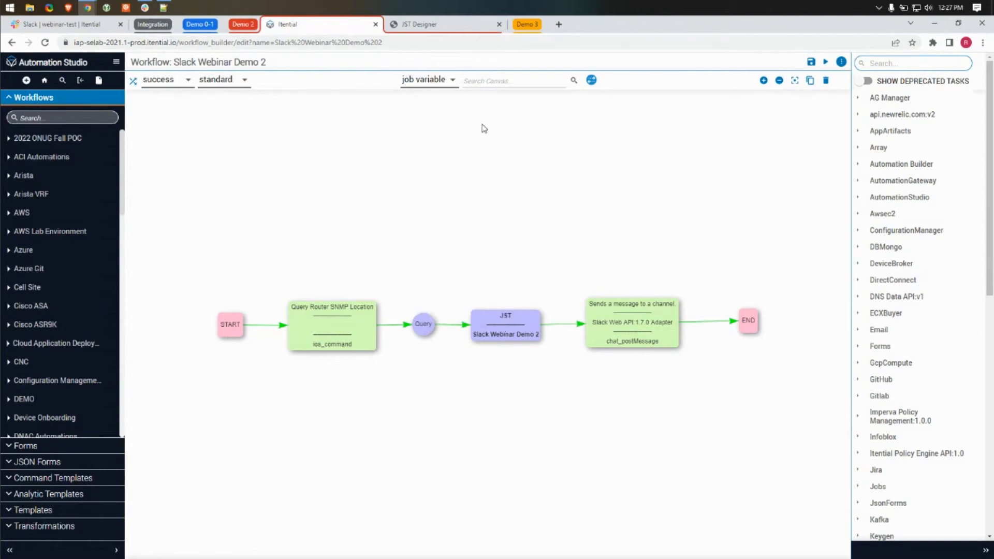
left_click(430, 25)
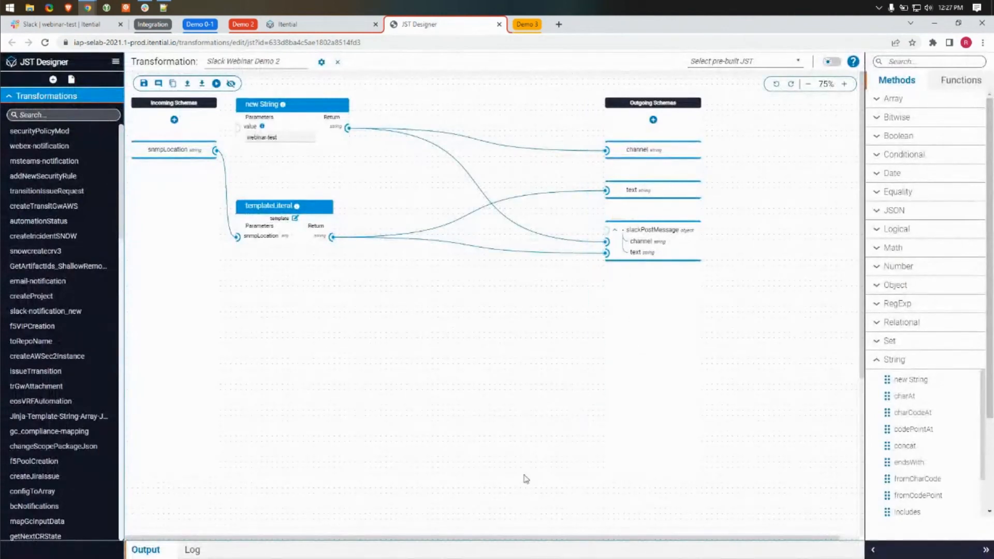
mouse_move(153, 157)
mouse_move(296, 221)
left_click(295, 218)
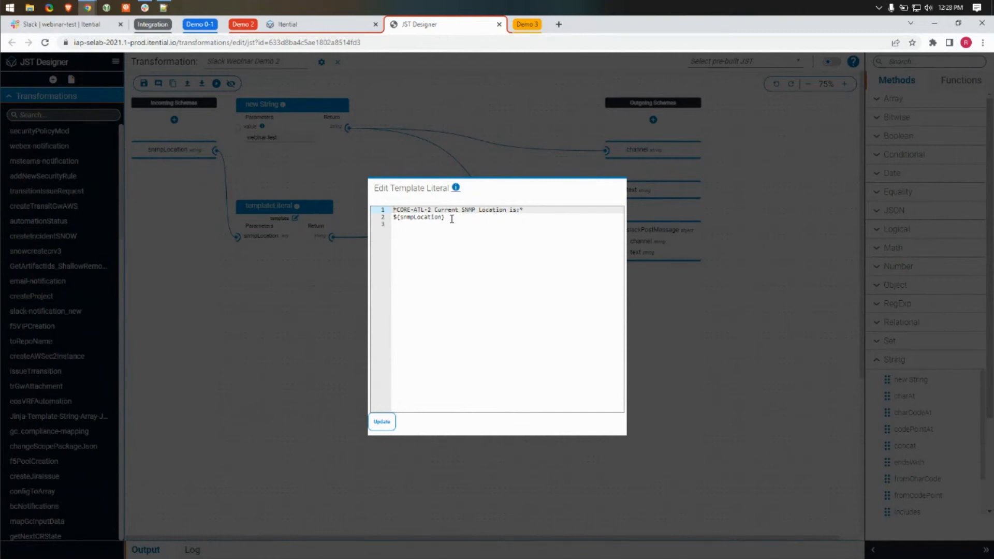
left_click_drag(449, 217, 400, 225)
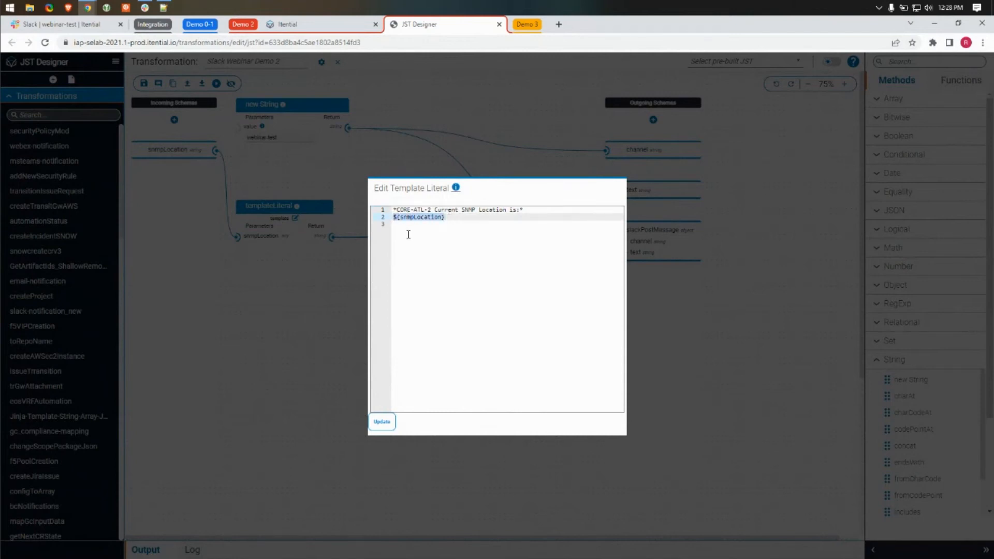
- Add a line with ${variablex} below ${snmpLocation} in the template literal and update it
left_click(459, 220)
key("Return")
type("${variablex")
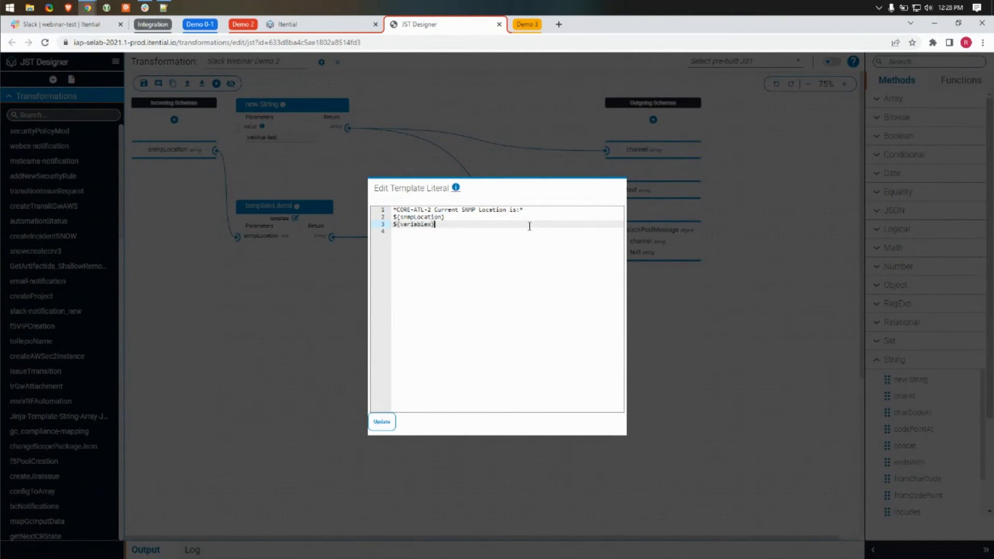
left_click(381, 421)
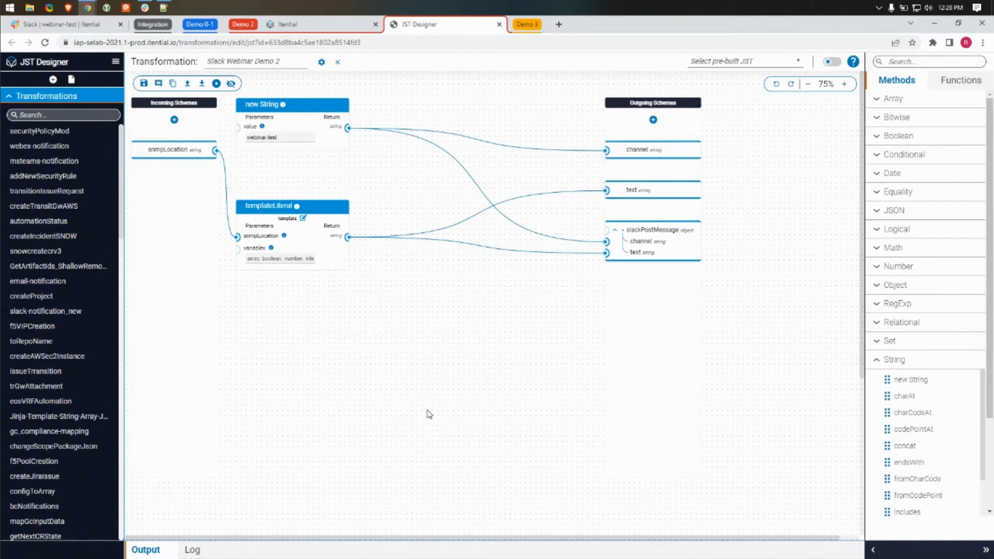
- Remove the added variable line from the template literal and update it
left_click(304, 219)
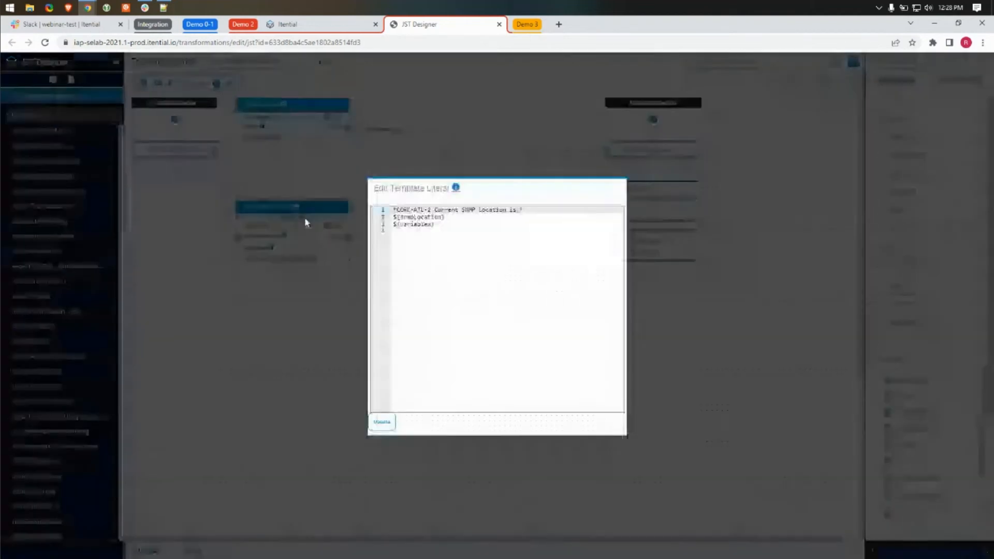
left_click_drag(445, 226, 393, 225)
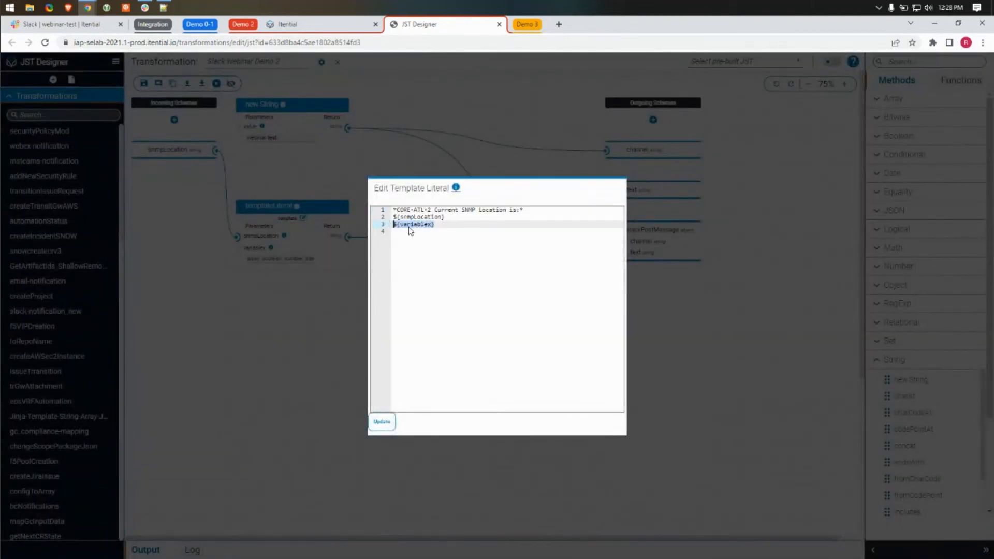
key("BackSpace")
key("BackSpace")
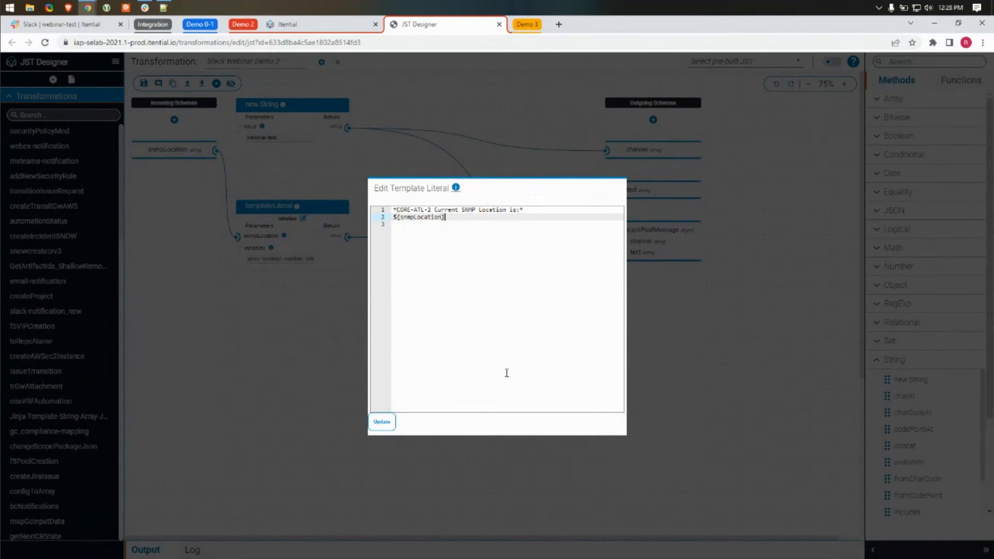
left_click(389, 423)
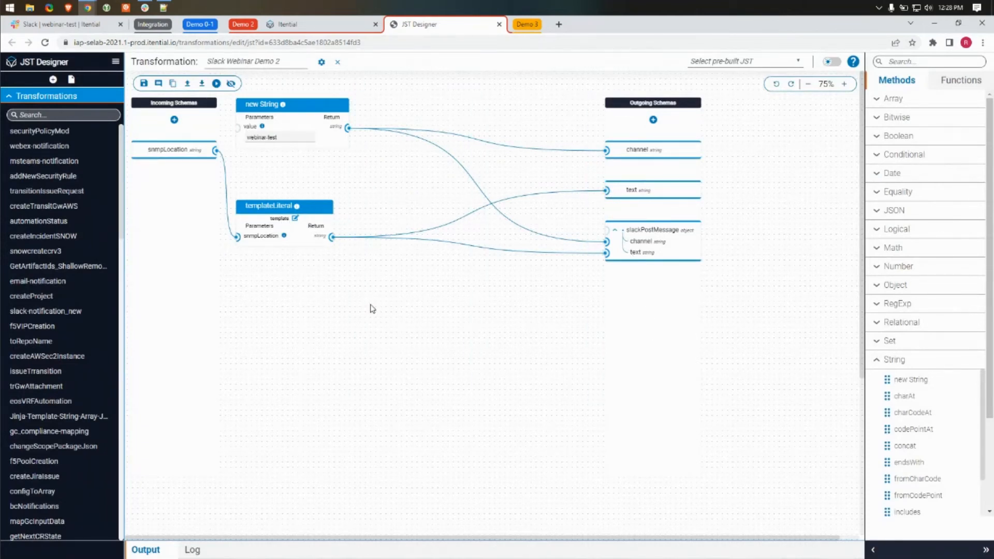
- Save the transformation and the Slack Webinar Demo 2 workflow, and start the workflow without a description, viewing its job
left_click(144, 84)
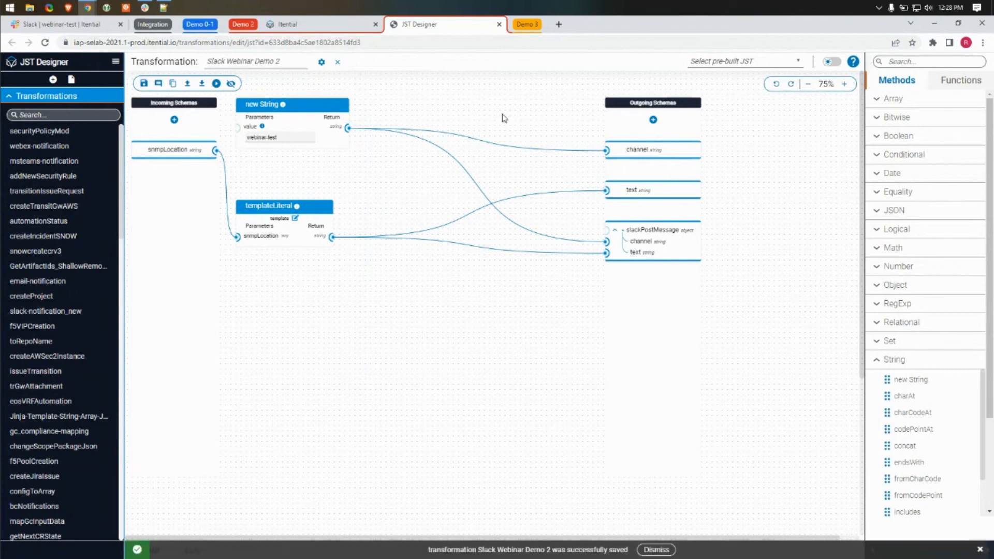
left_click(314, 25)
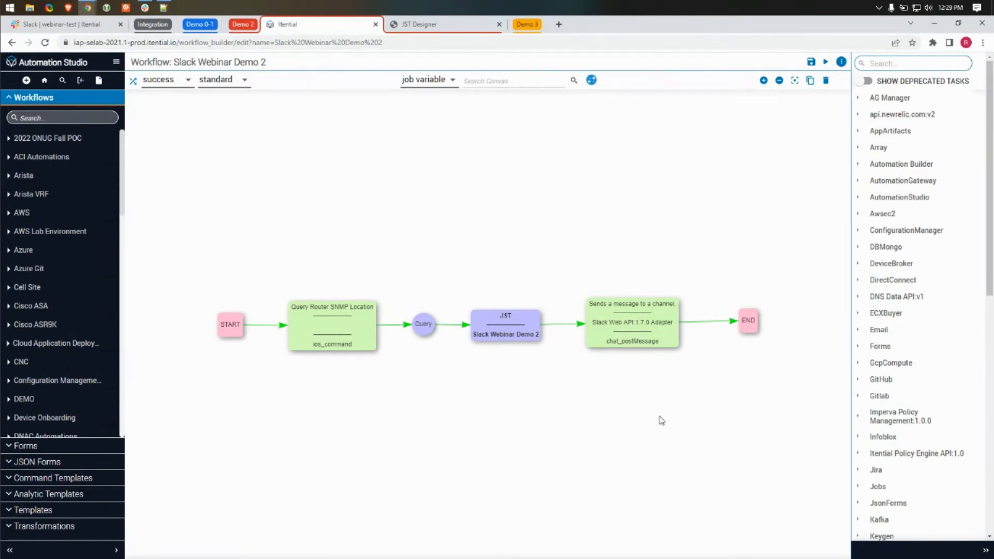
left_click(811, 63)
left_click(825, 62)
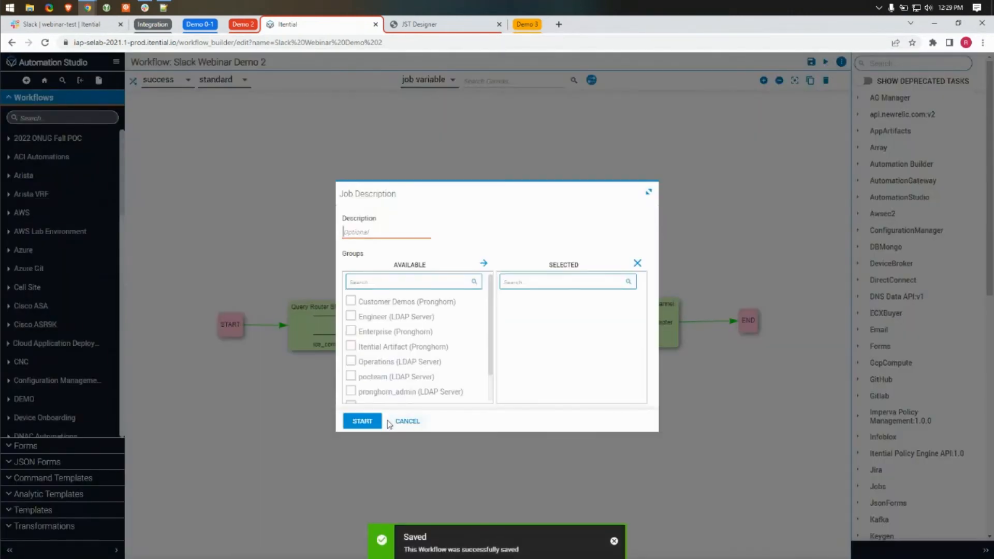
left_click(377, 424)
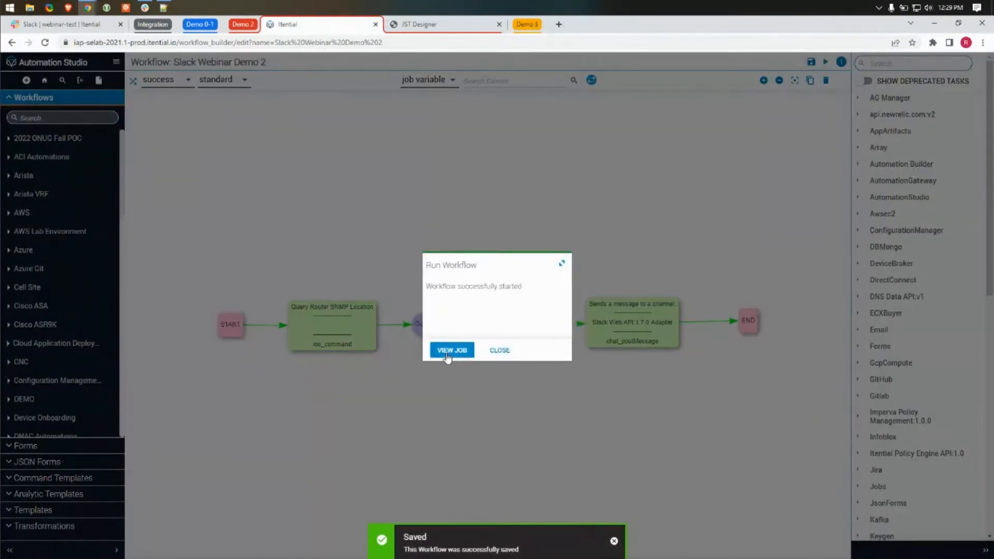
left_click(452, 348)
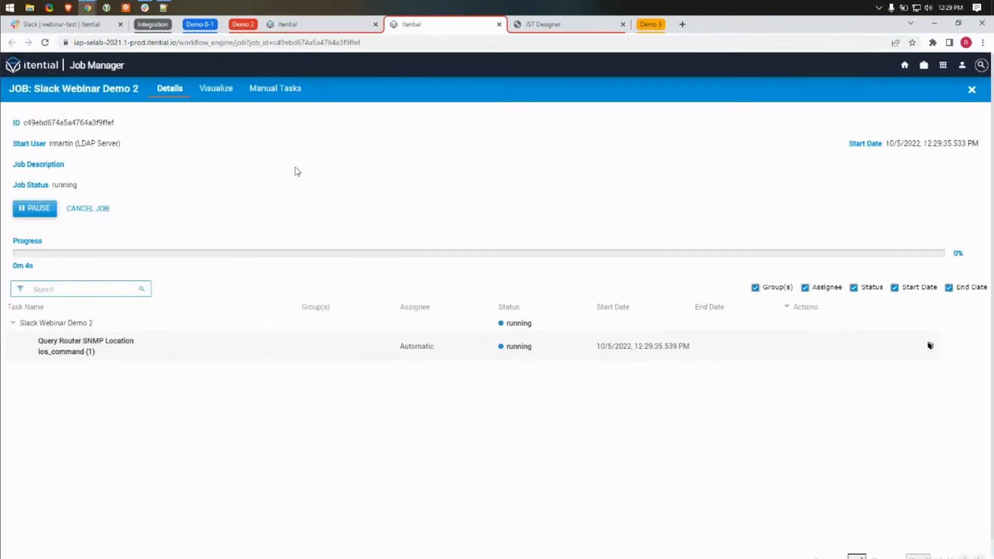
- Visualize the job's progress, check the message posted in Slack's webinar-test channel, and return to the workflow with the job closed
left_click(223, 98)
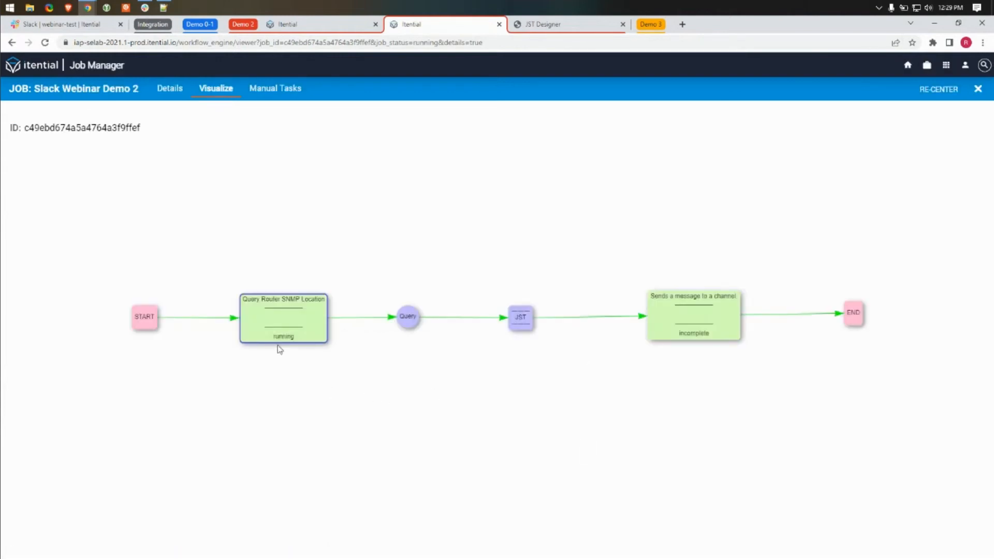
mouse_move(277, 332)
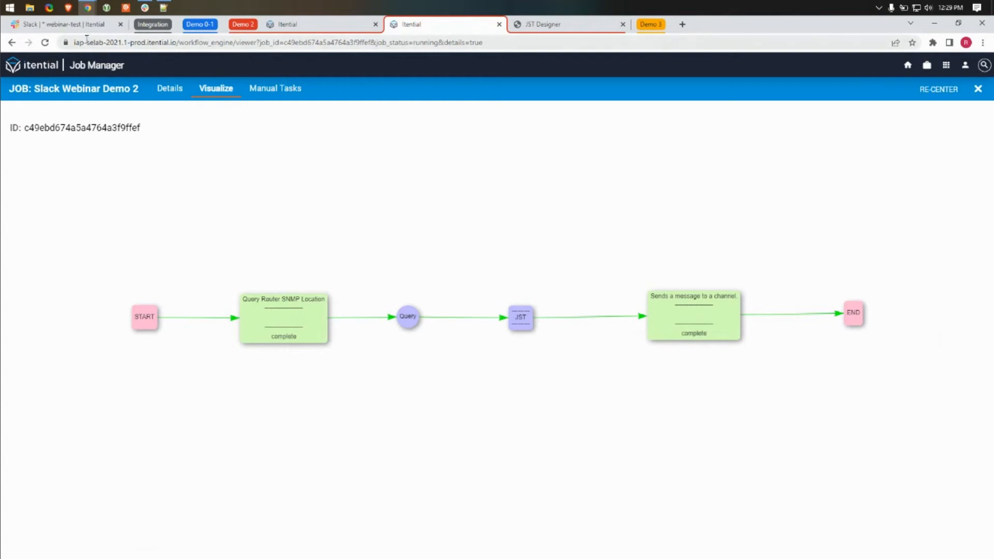
left_click(62, 23)
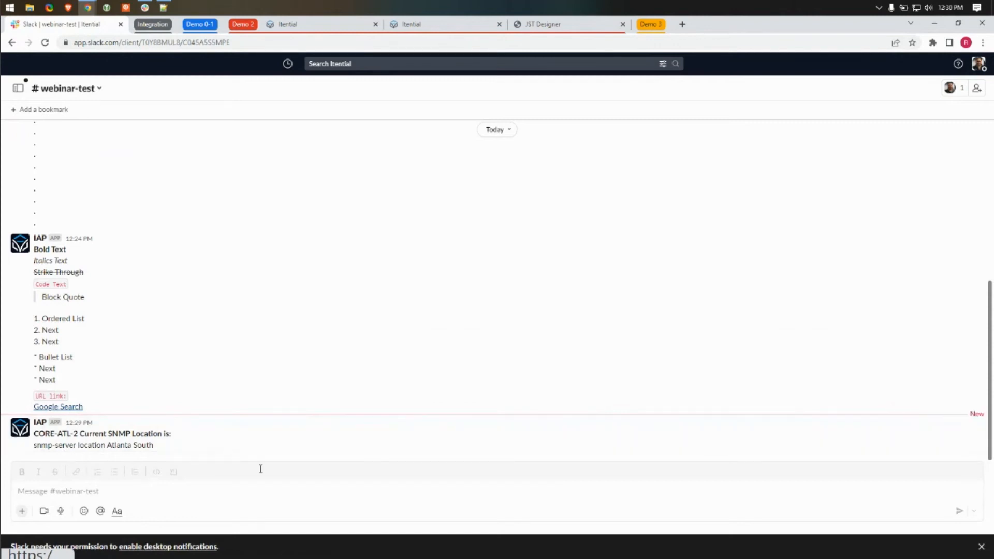
left_click(365, 26)
left_click(499, 25)
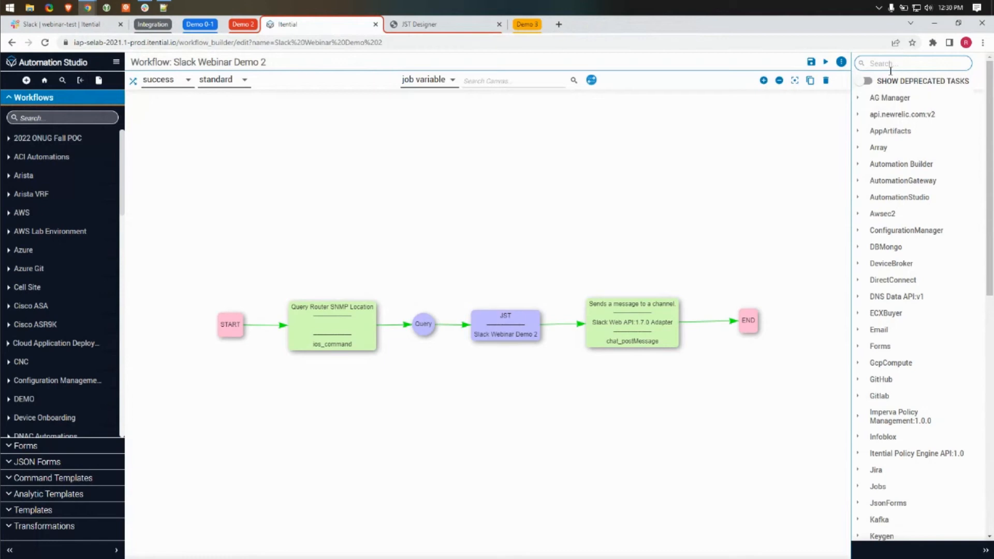
- Add an ios_config task above Query Router SNMP Location and link START to it instead of directly to the query task
type("ios_config")
left_click(861, 121)
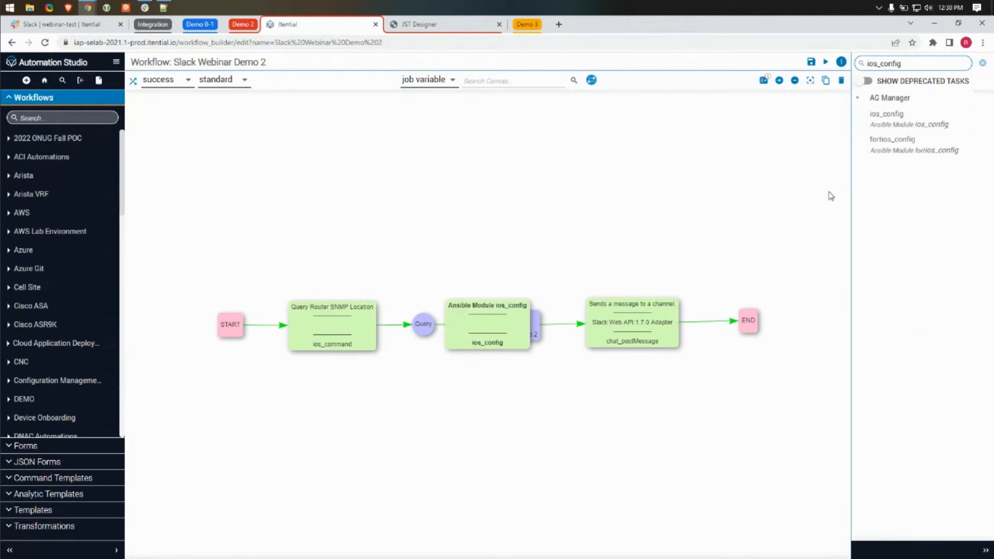
left_click_drag(489, 333, 338, 253)
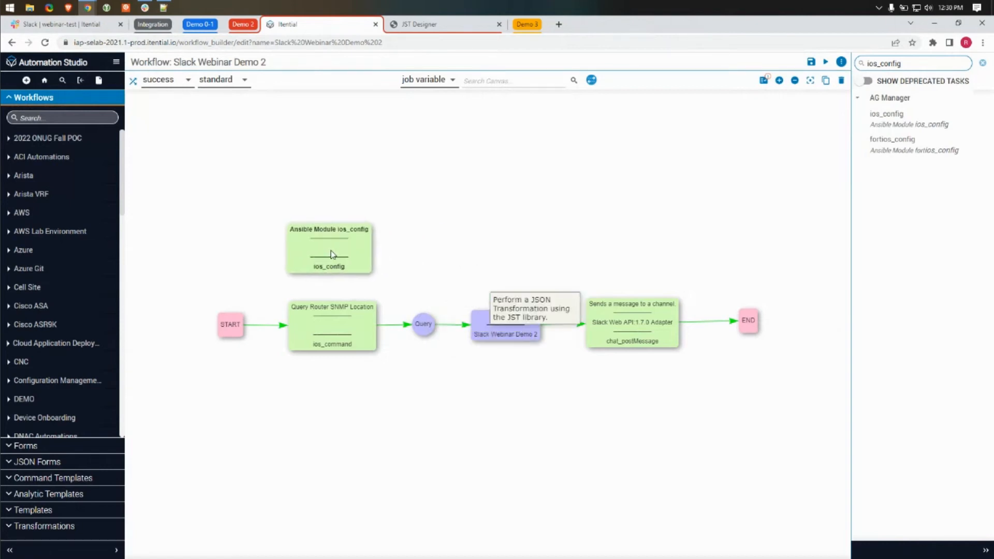
left_click(280, 328)
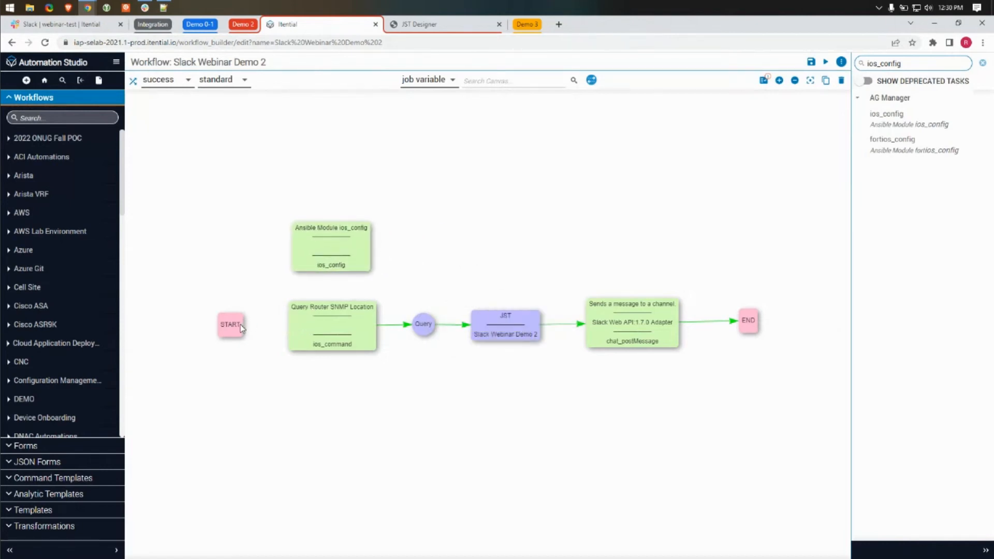
left_click_drag(242, 327, 333, 325)
- Set the ios_config task's summary to "Update SNMP location"
double_click(327, 248)
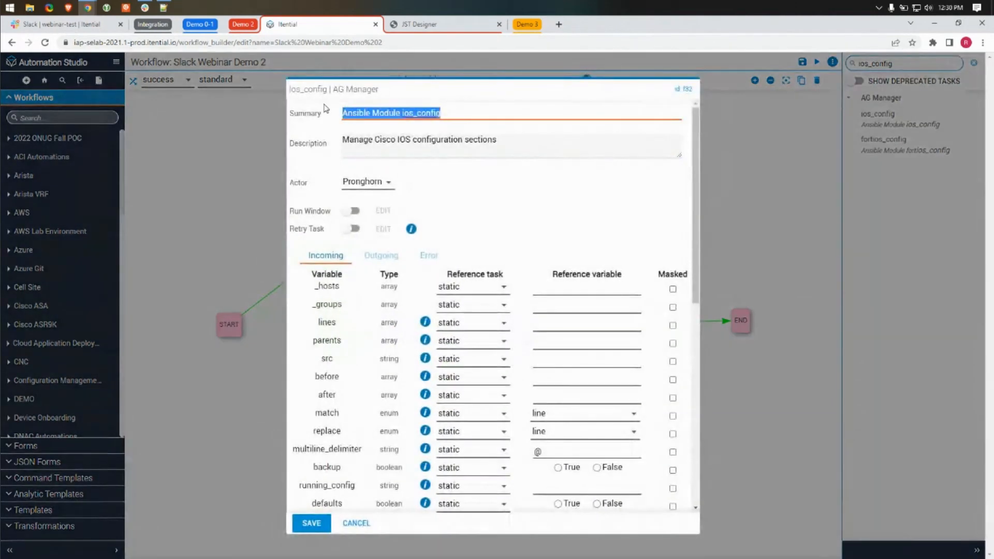
type("update SNMP")
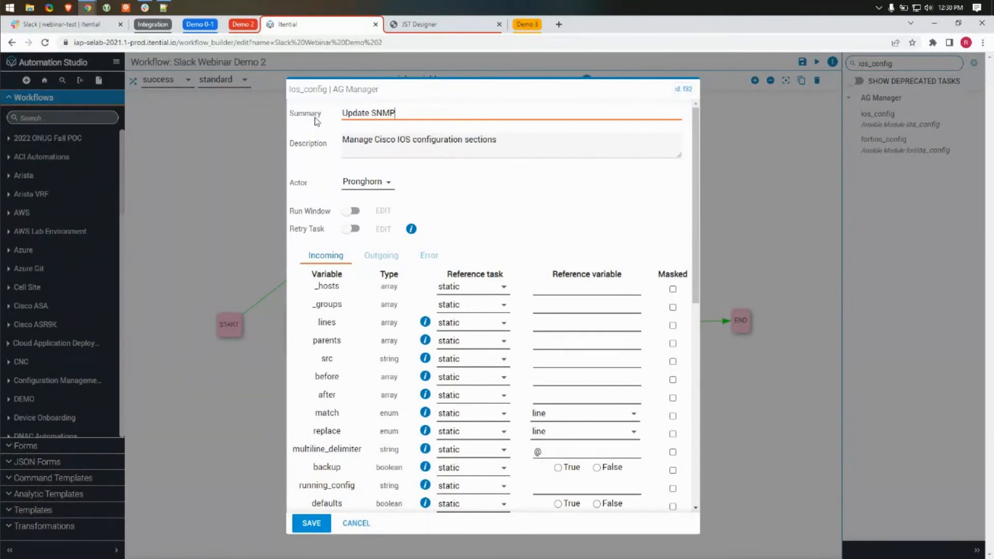
type(" location")
- Set the task's static _hosts to ["CORE-ATL-2"] and its lines to ["snmp-server location Virtual Webinar"]
key("alt+Tab")
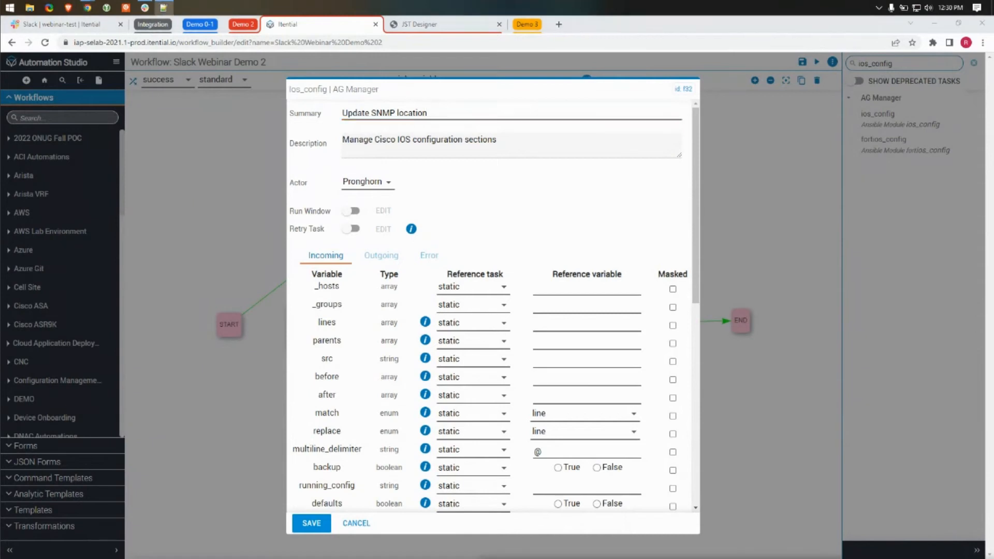
left_click(614, 301)
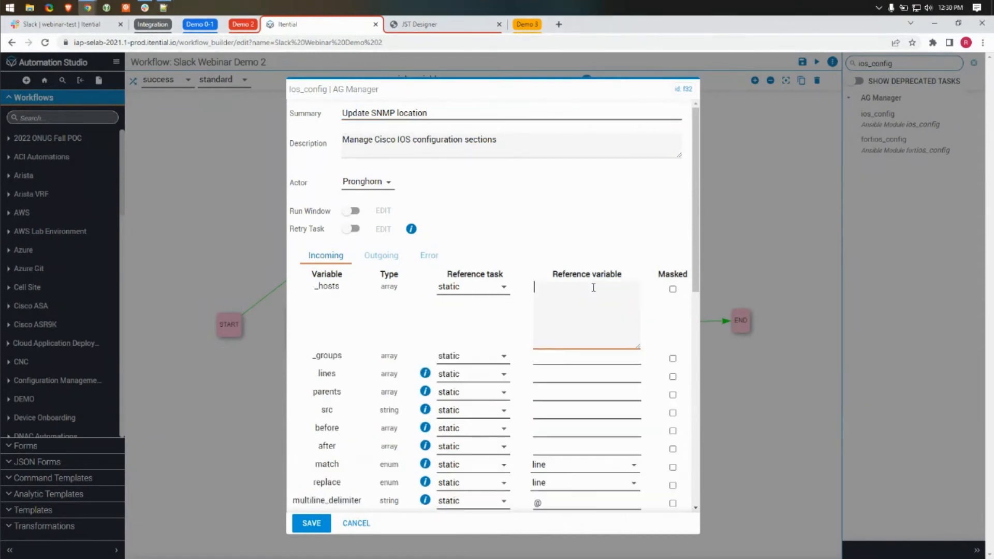
type("[   \"CORE-ATL-2\" ]")
key("alt+Tab")
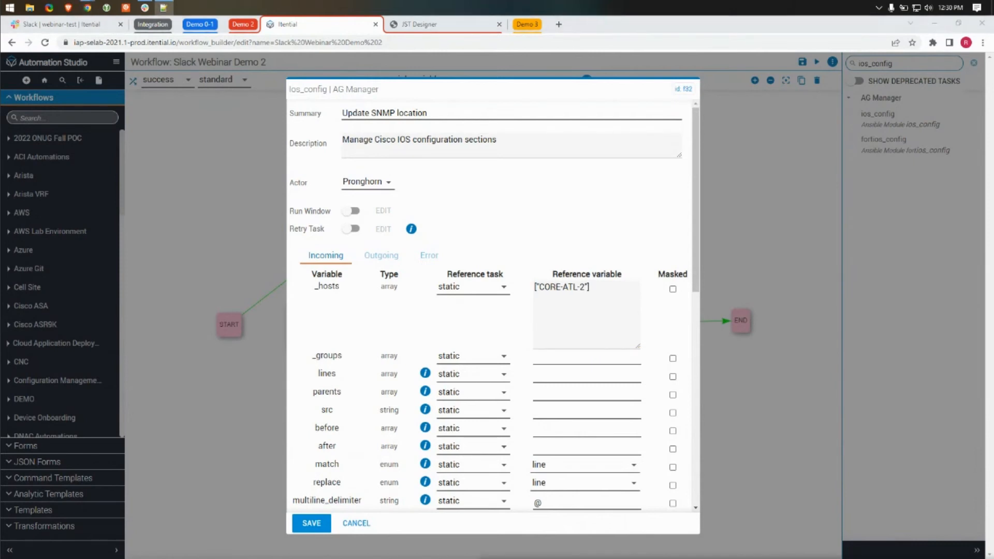
left_click(552, 377)
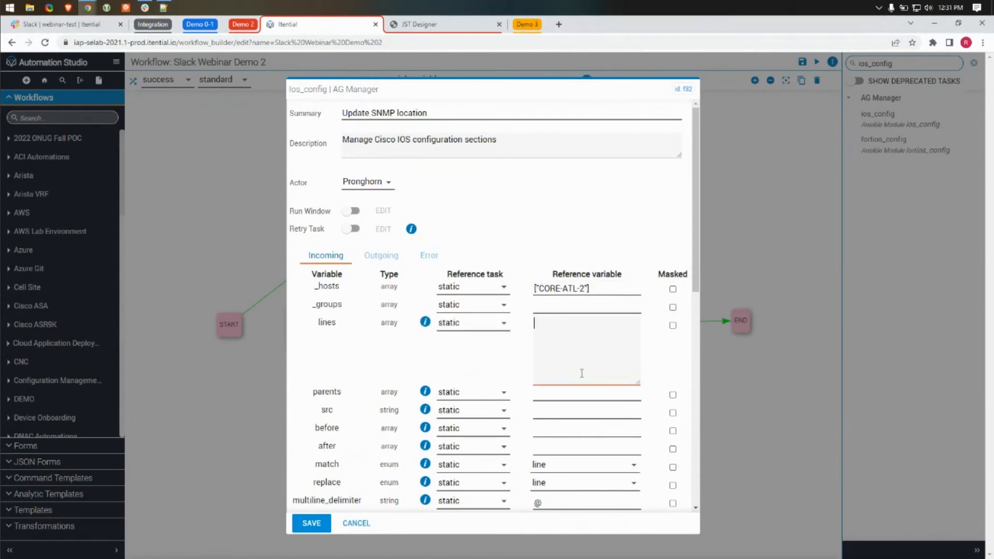
type("[     \"snmp-server location Virtual Webinar\" ]")
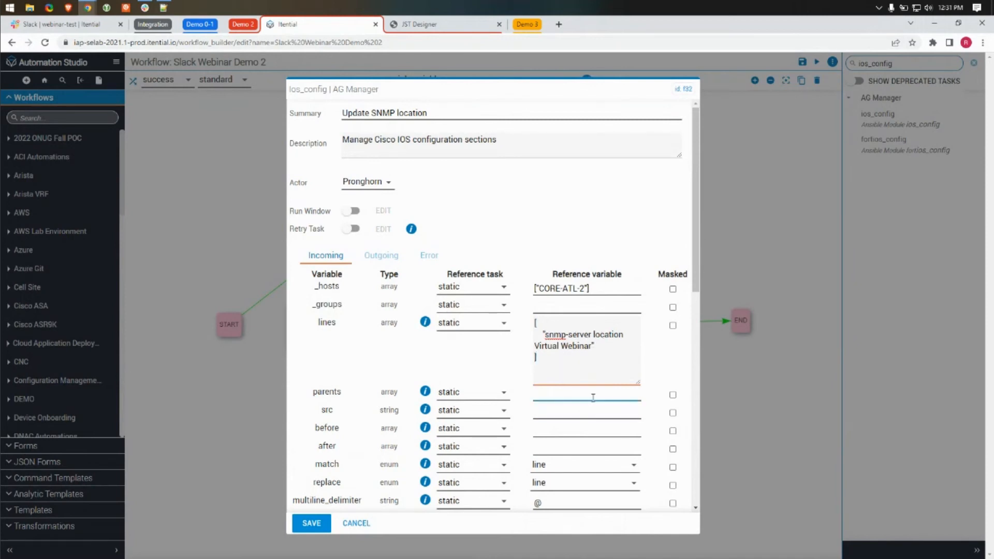
- Set the ios_config task's match to none and both backup and defaults to False, and save the task
left_click(591, 466)
left_click(582, 515)
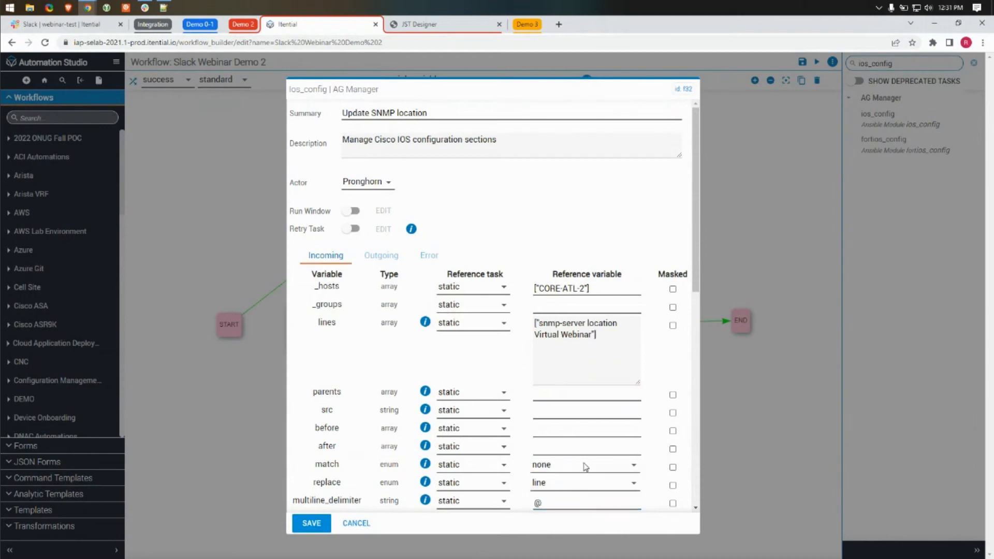
scroll(630, 421, "down", 3)
left_click(597, 364)
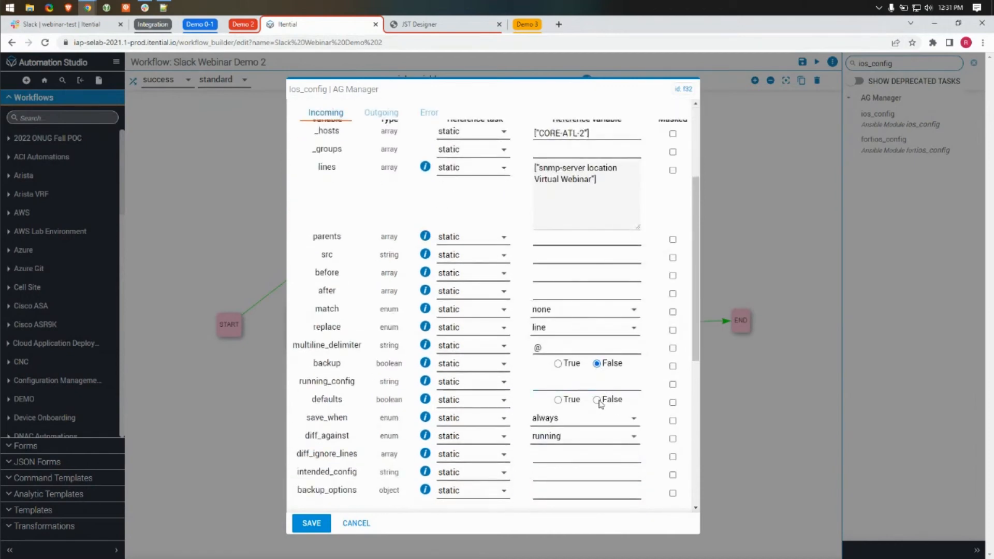
left_click(597, 400)
scroll(586, 410, "down", 1)
left_click(316, 523)
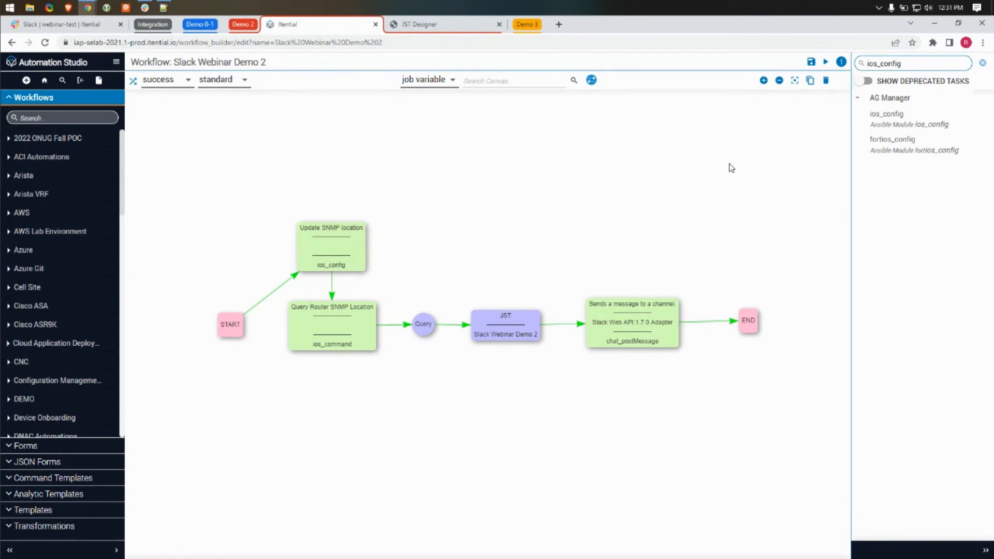
- Save the Slack Webinar Demo 2 workflow, start it as a job without a description, and open the job's details
left_click(810, 62)
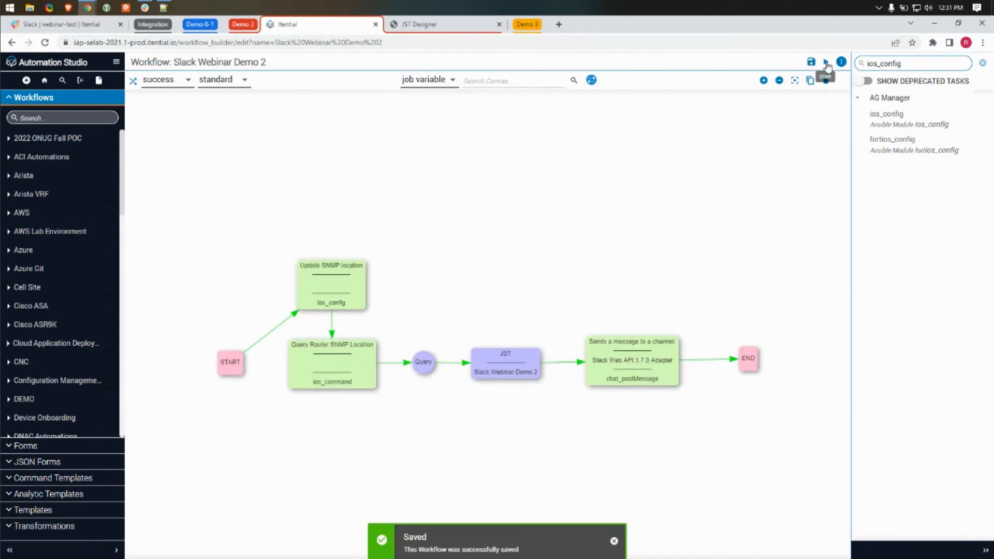
left_click(826, 63)
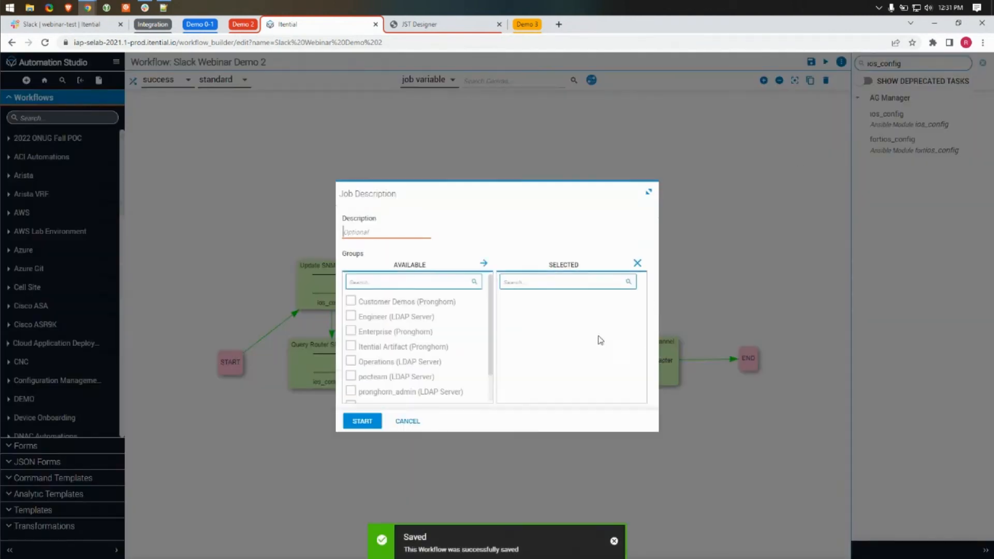
left_click(373, 419)
left_click(452, 350)
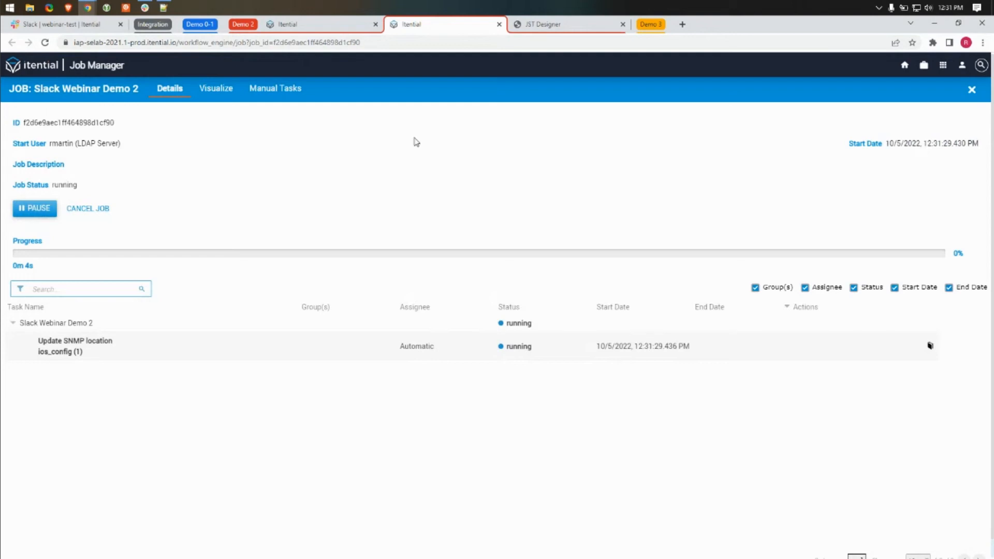
- Visualize the job's task progress and check the message posted in Slack's webinar-test channel
left_click(216, 89)
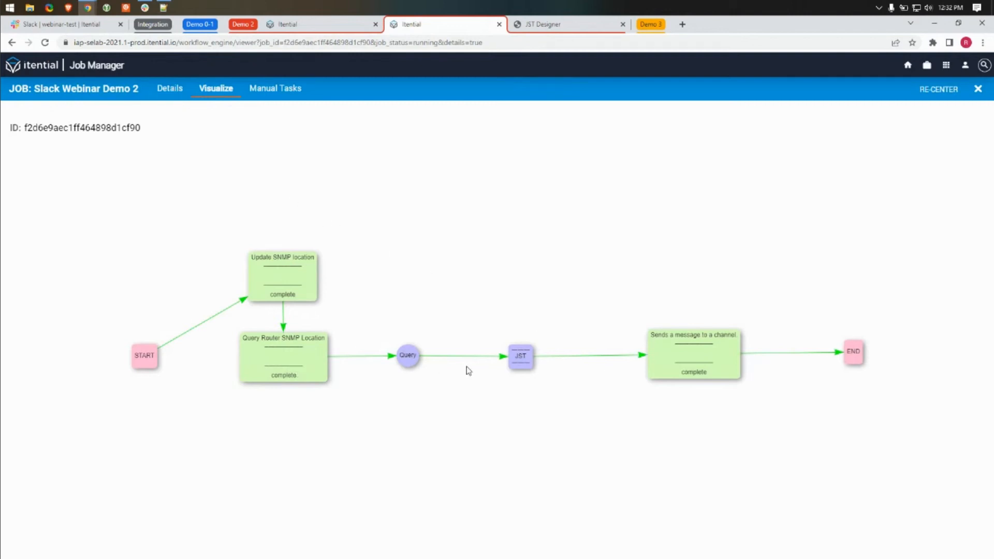
left_click(75, 24)
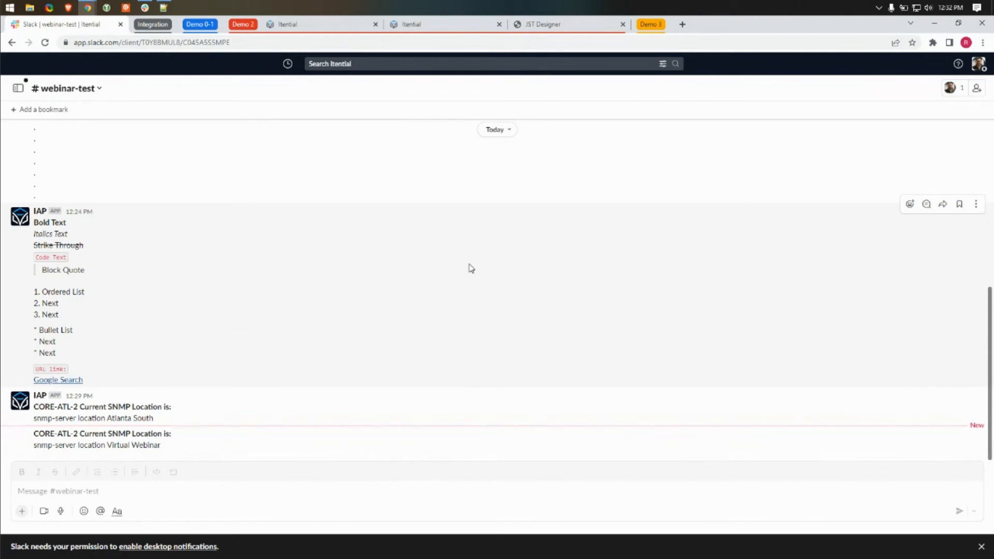
- Collapse the Demo 2 tab group, expand Demo 3, and bring up the Slack Webinar Demo 3 workflow in Itential
left_click(252, 27)
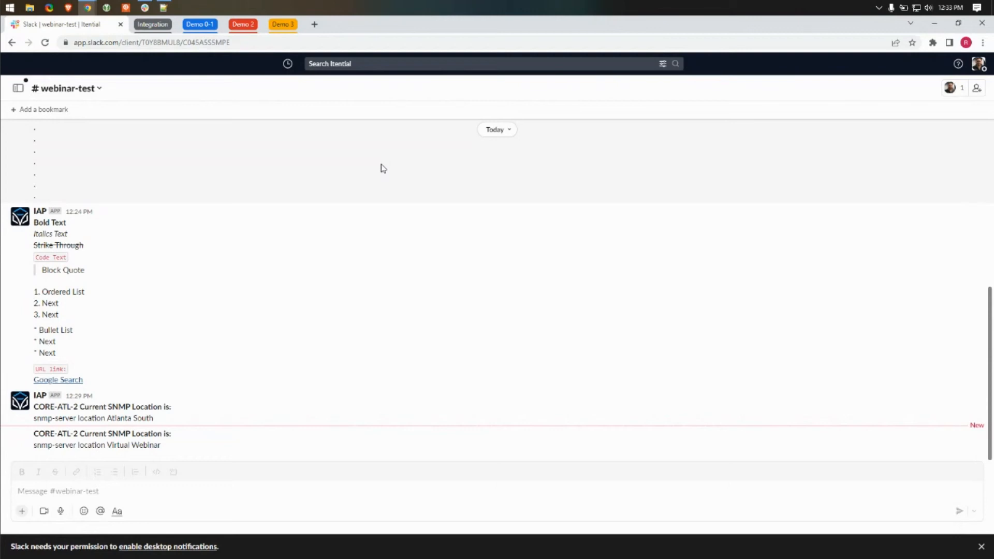
left_click(282, 24)
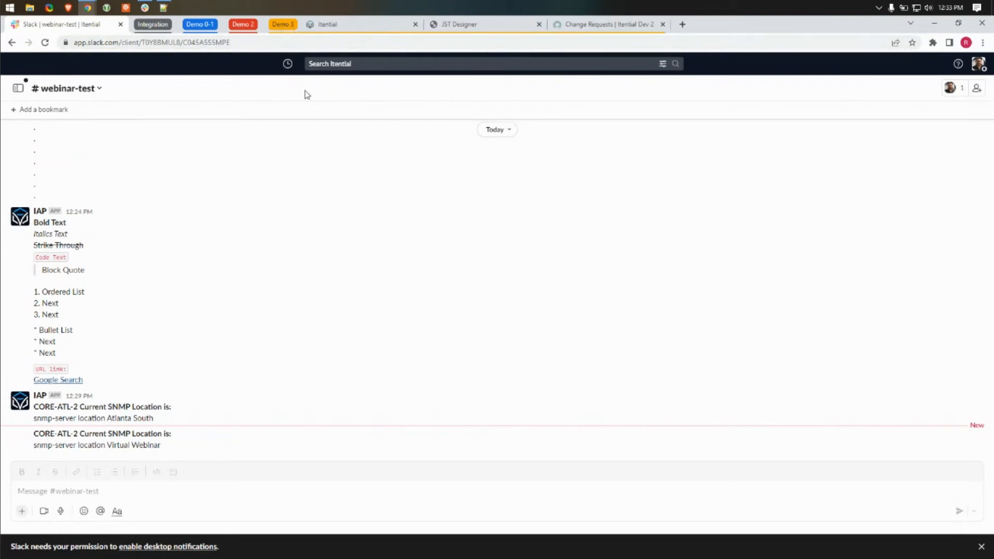
left_click(328, 25)
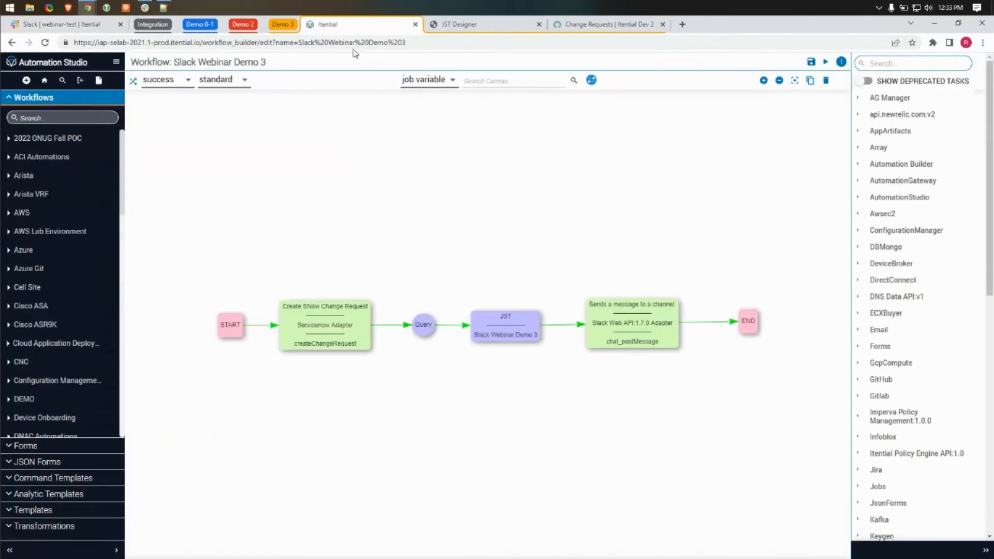
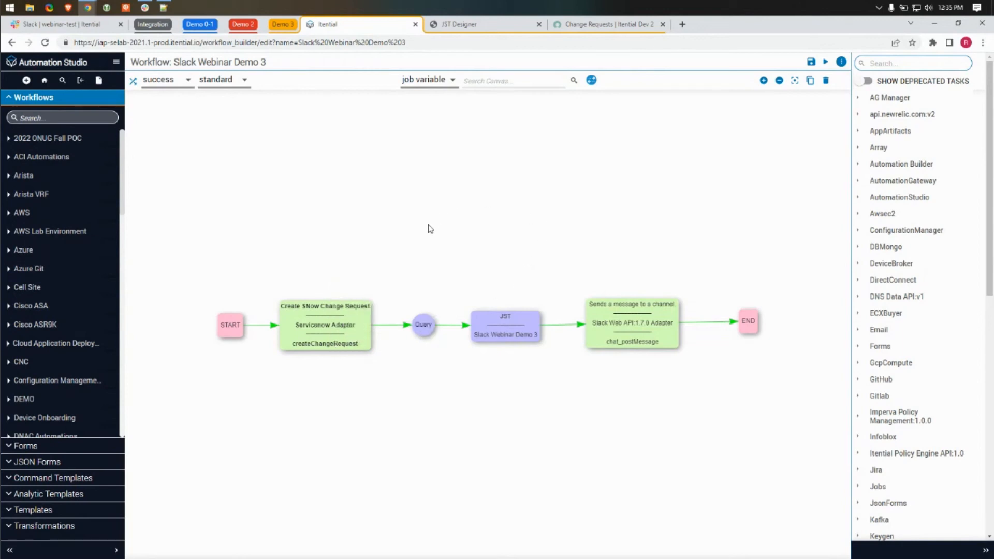
- Examine the Create SNow Change Request task's adapter and static body object, and close the task without saving
double_click(325, 326)
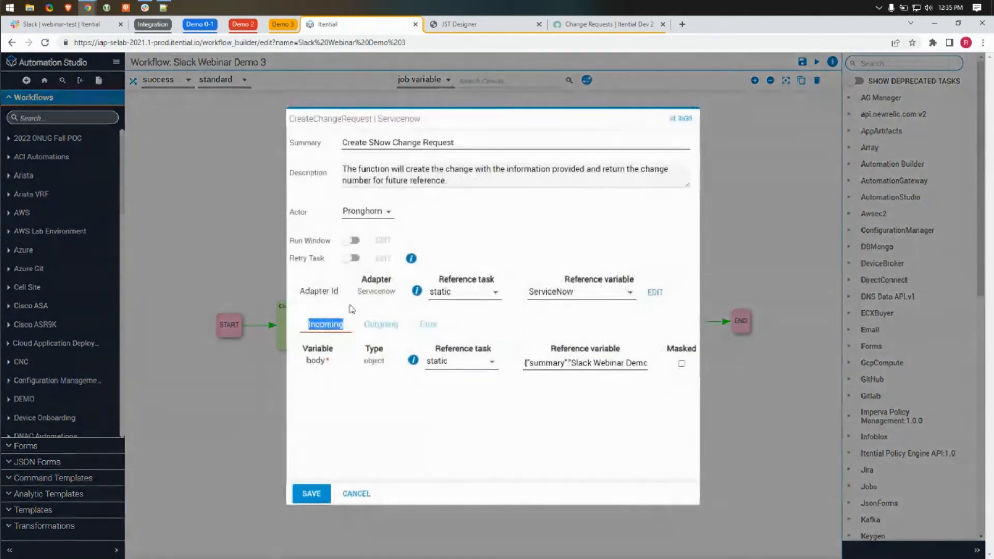
left_click(395, 412)
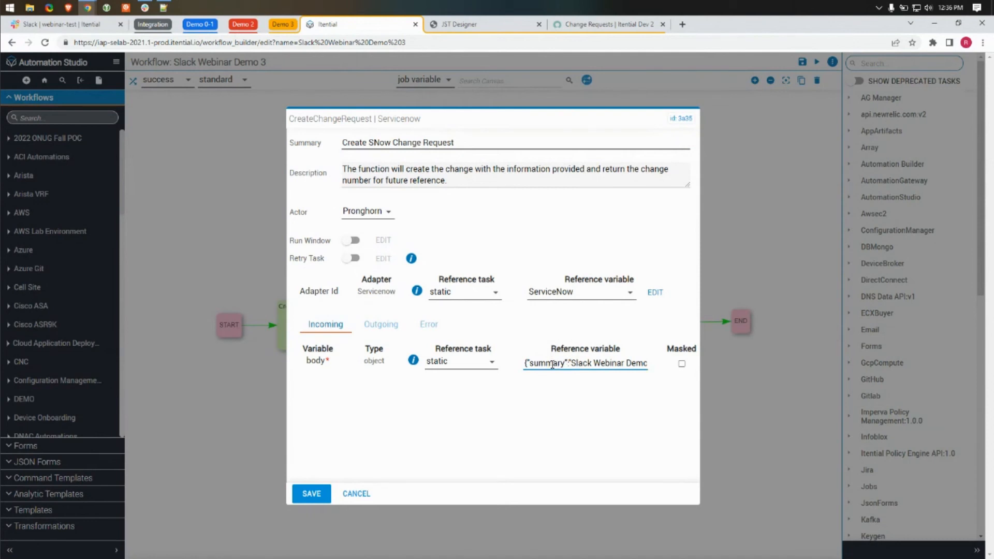
left_click(533, 365)
left_click(571, 367)
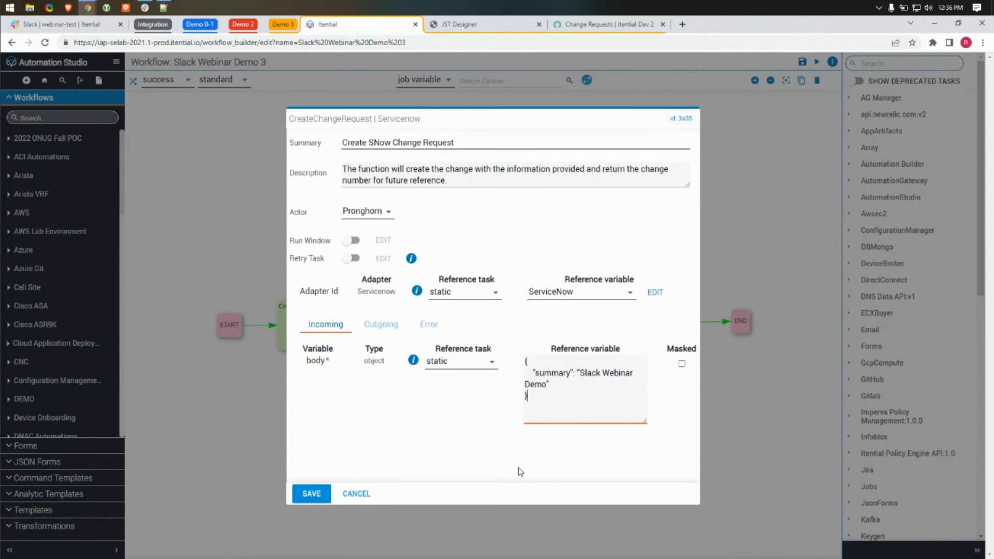
left_click(357, 493)
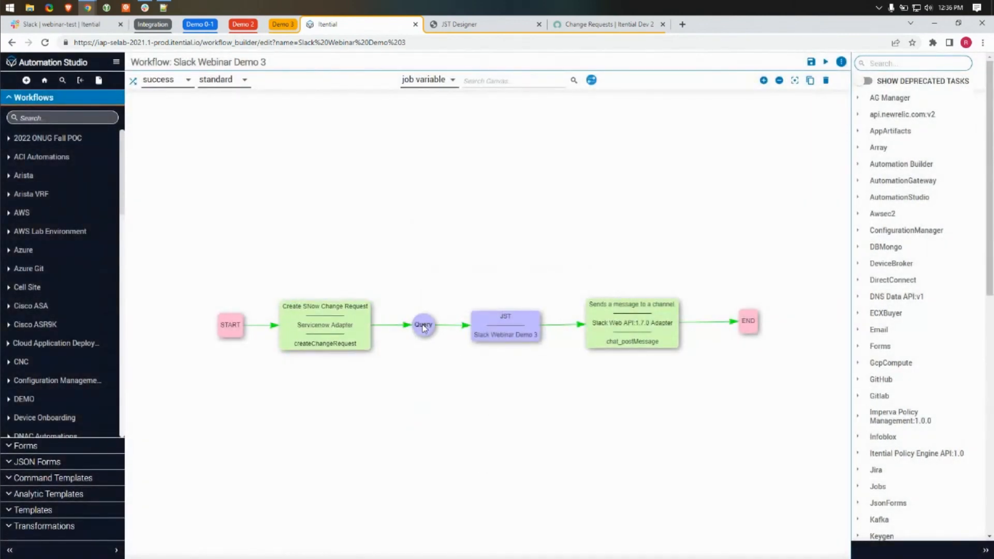
- Examine the Query task's query string and its obj reference to Create SNow Change Request, and close it without saving
double_click(424, 326)
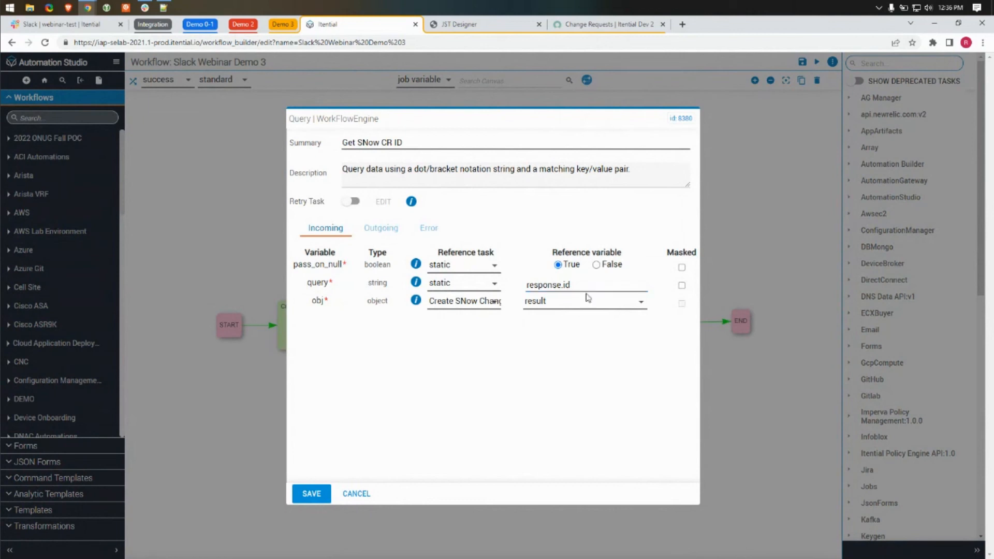
left_click(497, 306)
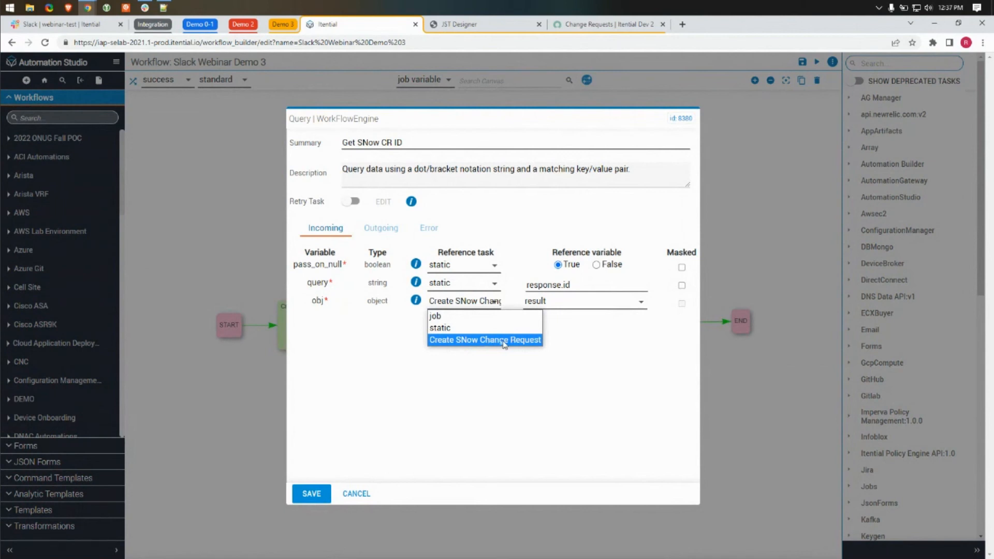
left_click(486, 341)
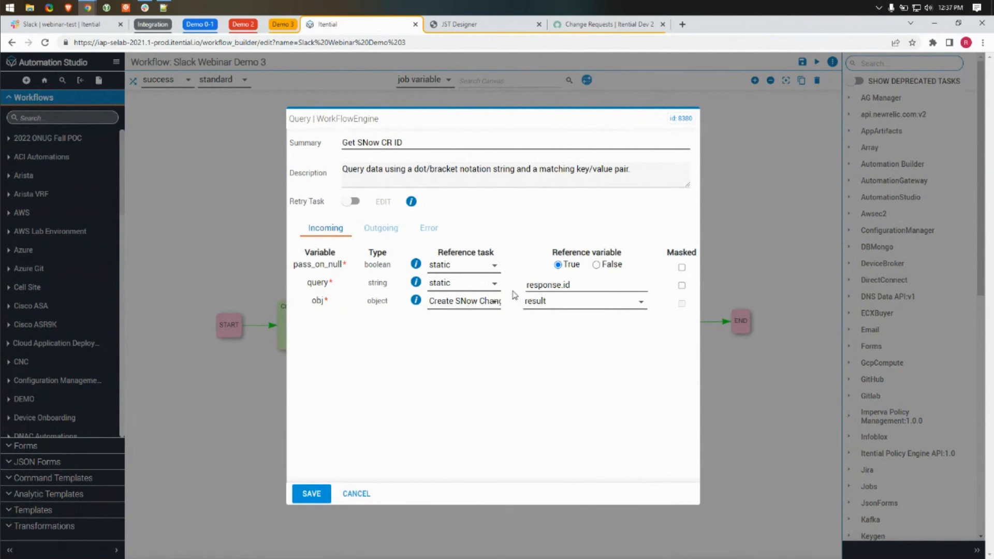
left_click(580, 286)
left_click(356, 493)
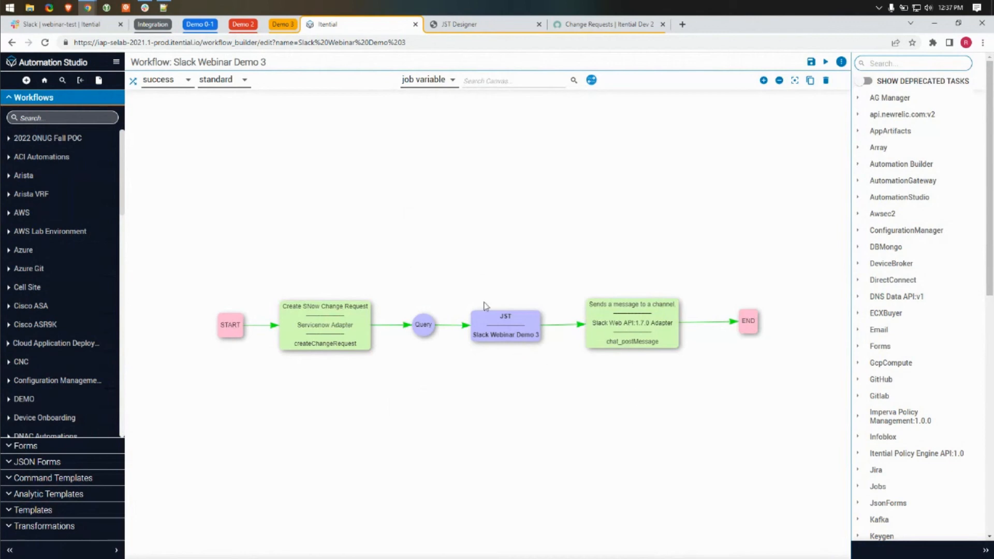
- Open the Slack Webinar Demo 3 transformation in JST Designer and read through the full link text in its template literal
left_click(478, 30)
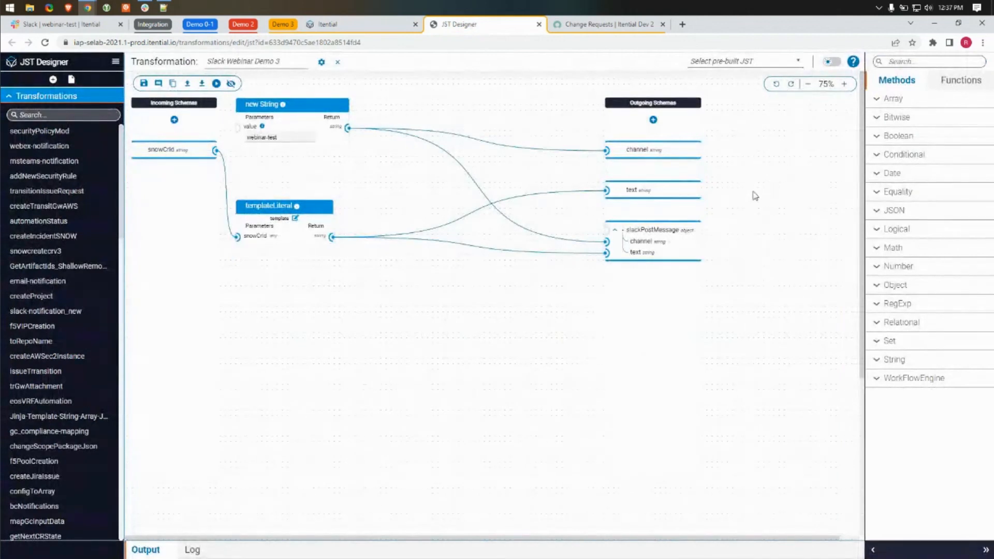
mouse_move(142, 155)
left_click(295, 219)
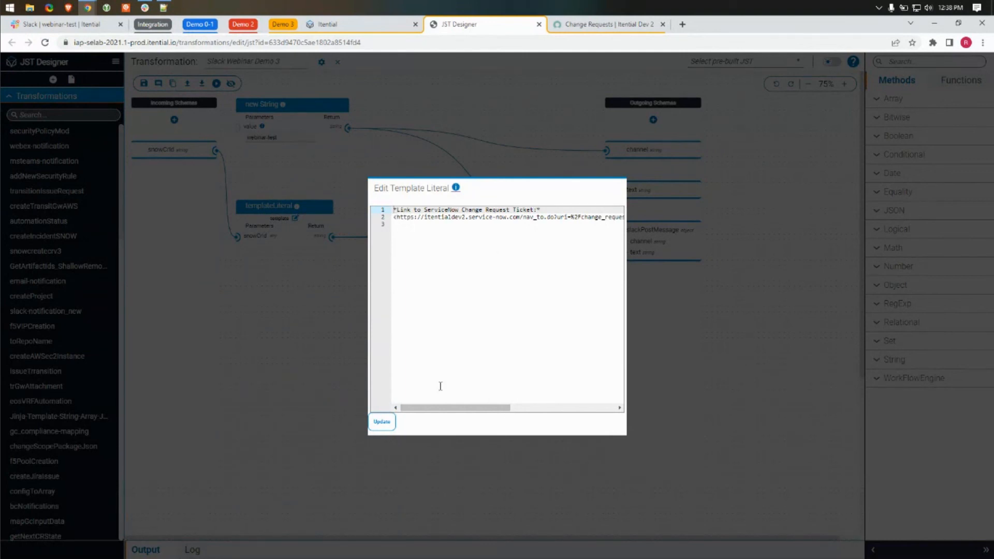
left_click_drag(458, 408, 614, 408)
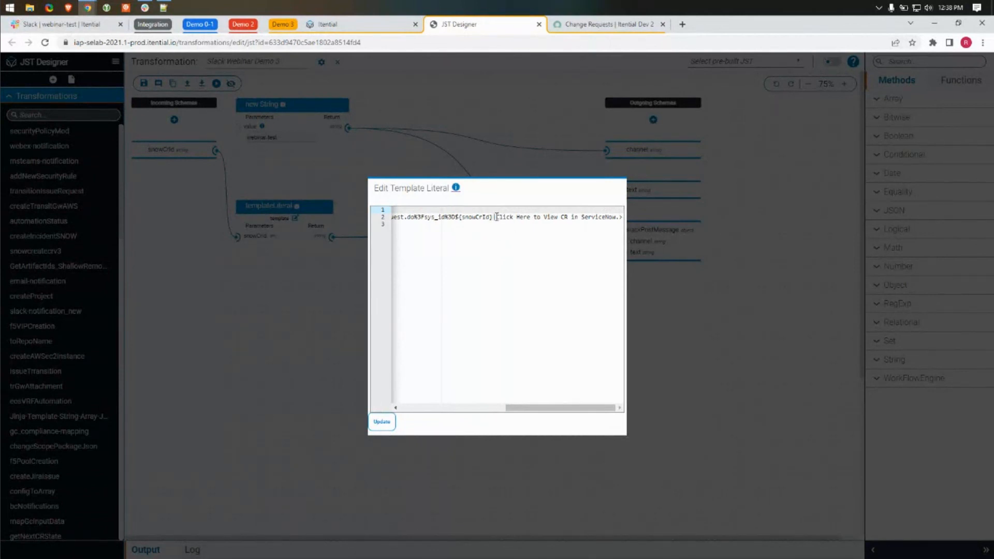
left_click(495, 217)
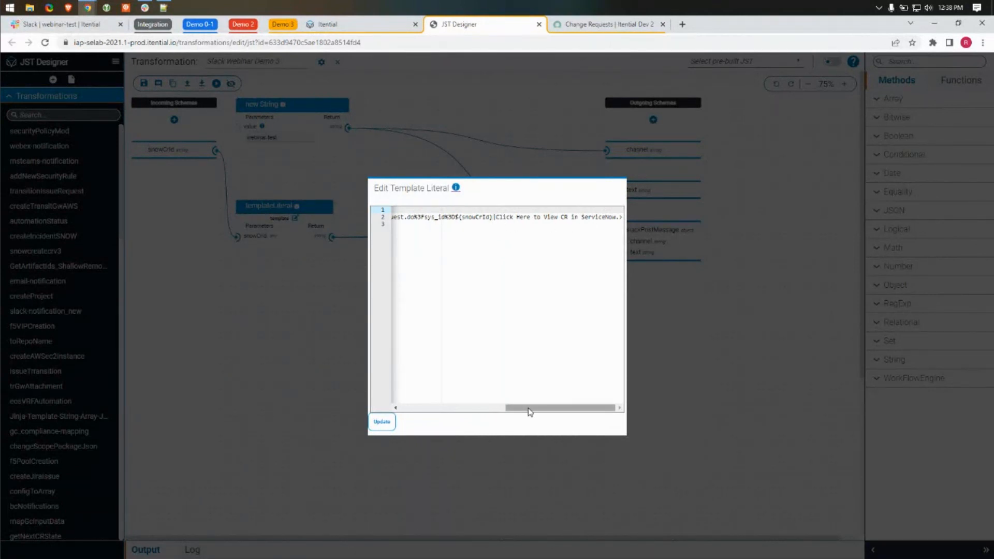
left_click_drag(528, 408, 430, 408)
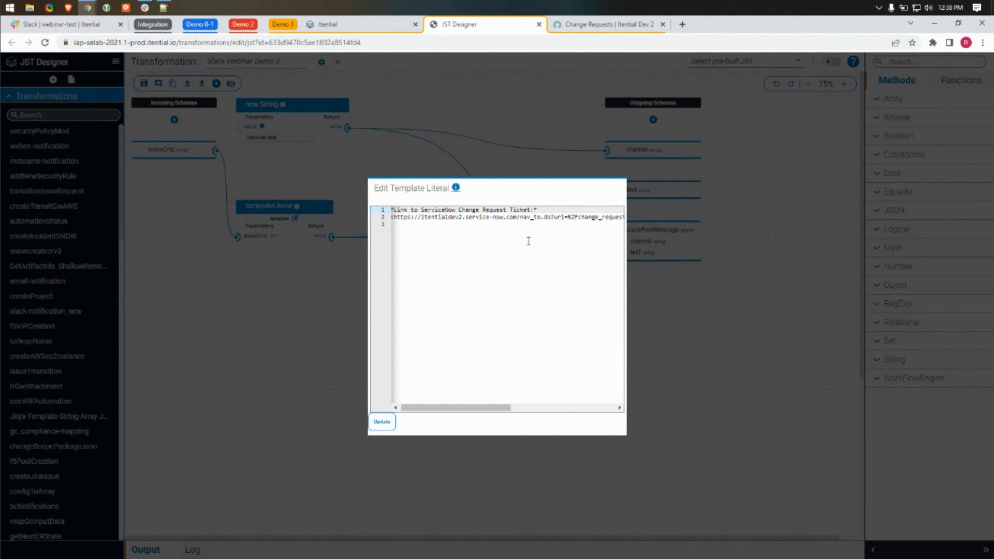
left_click_drag(486, 408, 553, 408)
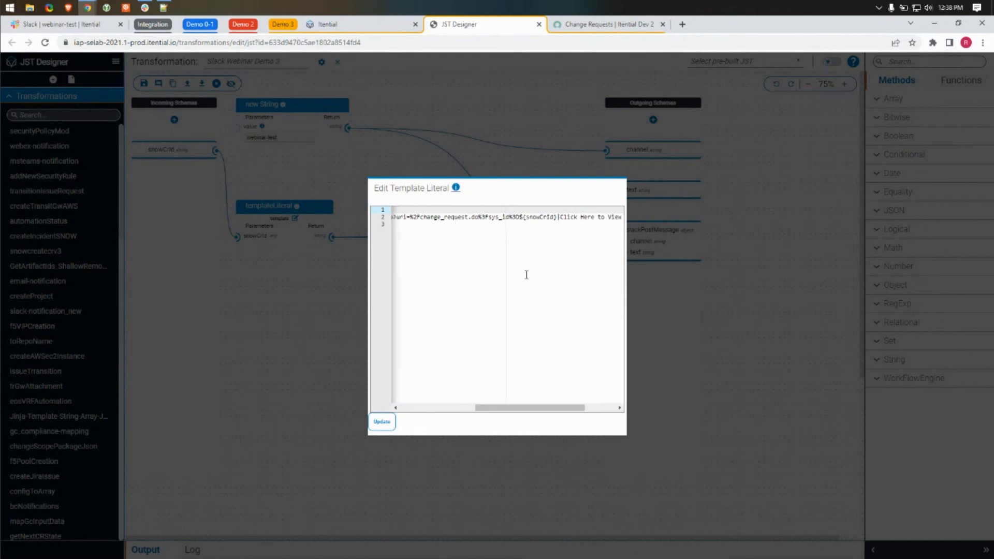
- Switch to ServiceNow, open the first change request in the list, and highlight the sys_id value in its URL
left_click(603, 29)
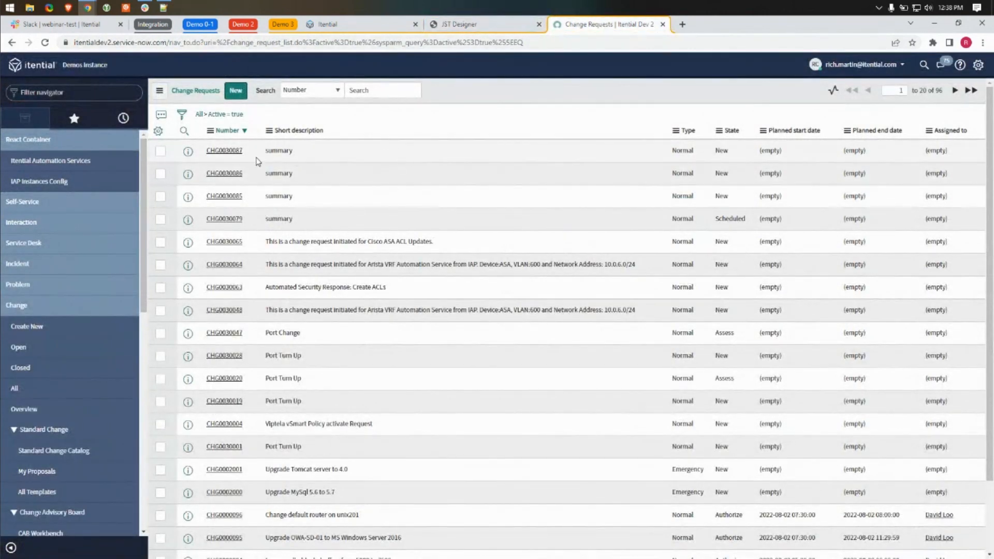
left_click(229, 153)
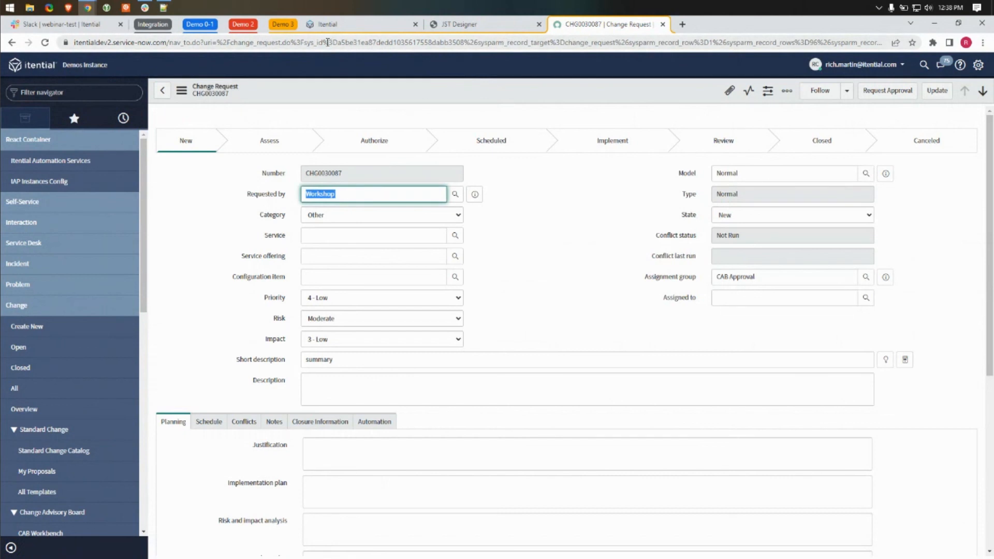
mouse_move(339, 42)
left_mouse_down()
mouse_move(510, 40)
mouse_move(467, 40)
left_mouse_up()
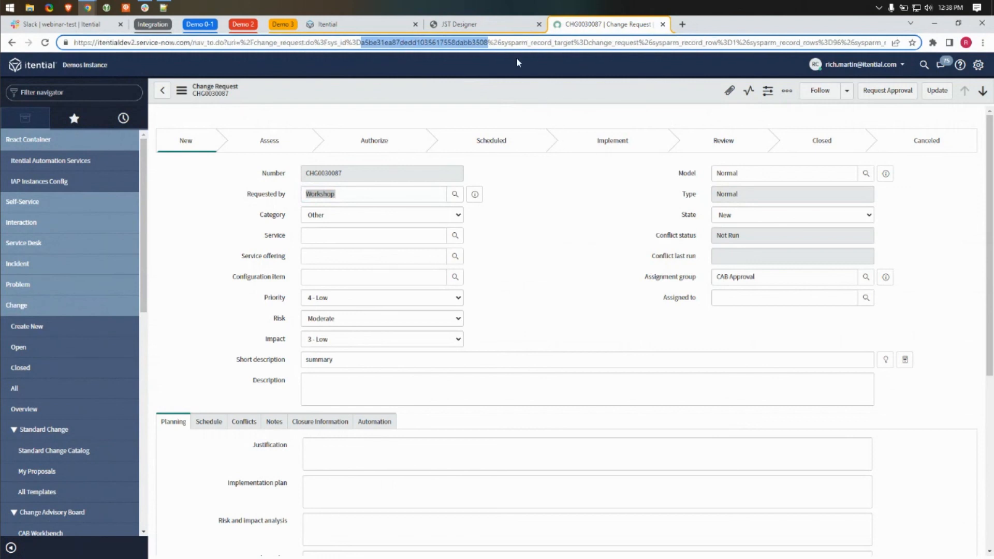
- Back in JST Designer, highlight ${snowCrId} in the template literal's link, close the editor, and return to the Slack Webinar Demo 3 workflow
left_click(501, 27)
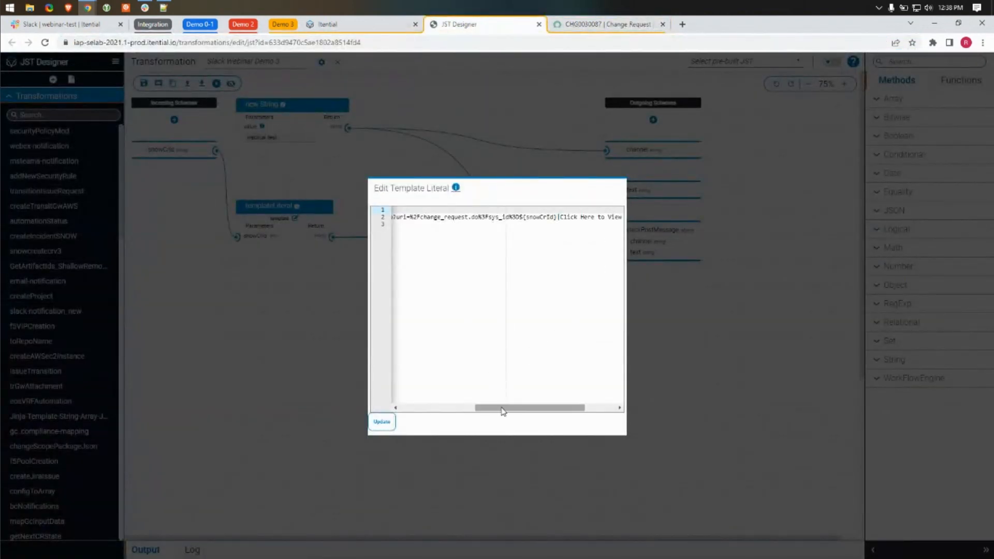
mouse_move(501, 408)
left_mouse_down()
mouse_move(490, 408)
mouse_move(505, 407)
left_mouse_up()
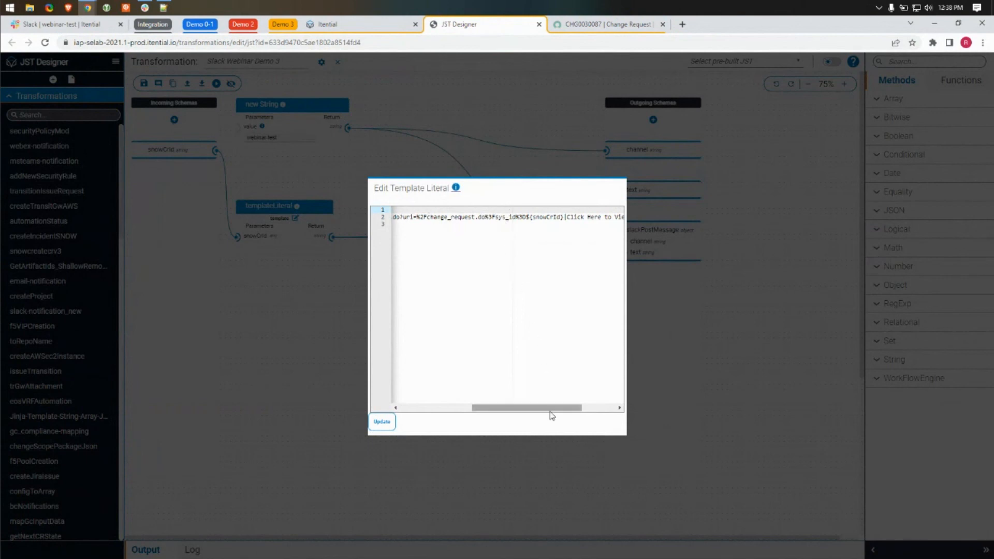
left_click_drag(551, 413, 565, 413)
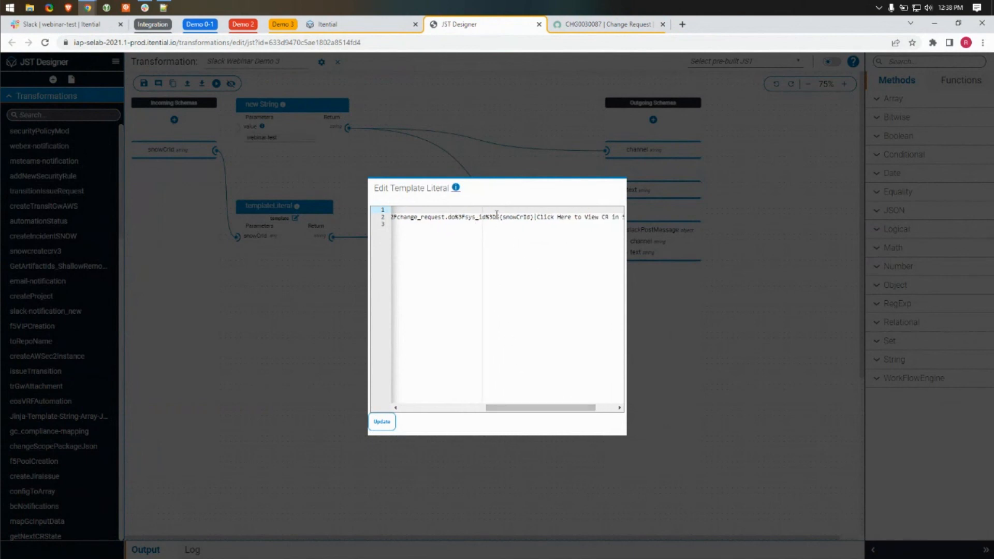
left_click_drag(496, 216, 533, 217)
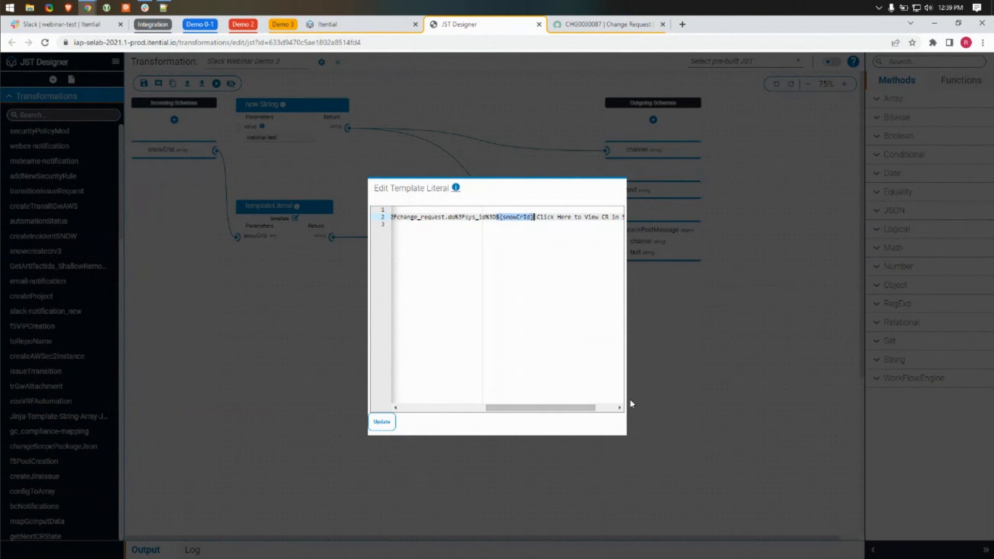
left_click(601, 505)
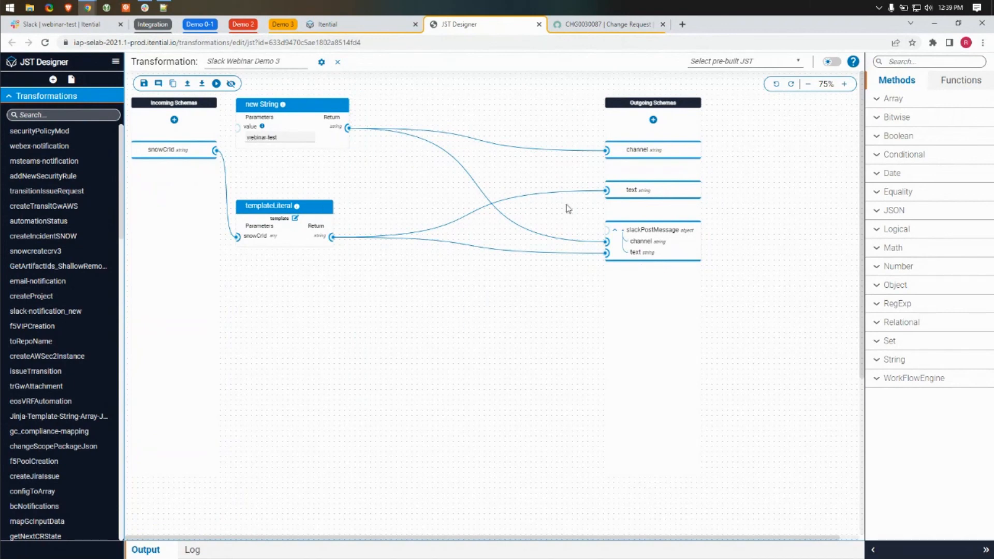
left_click(356, 23)
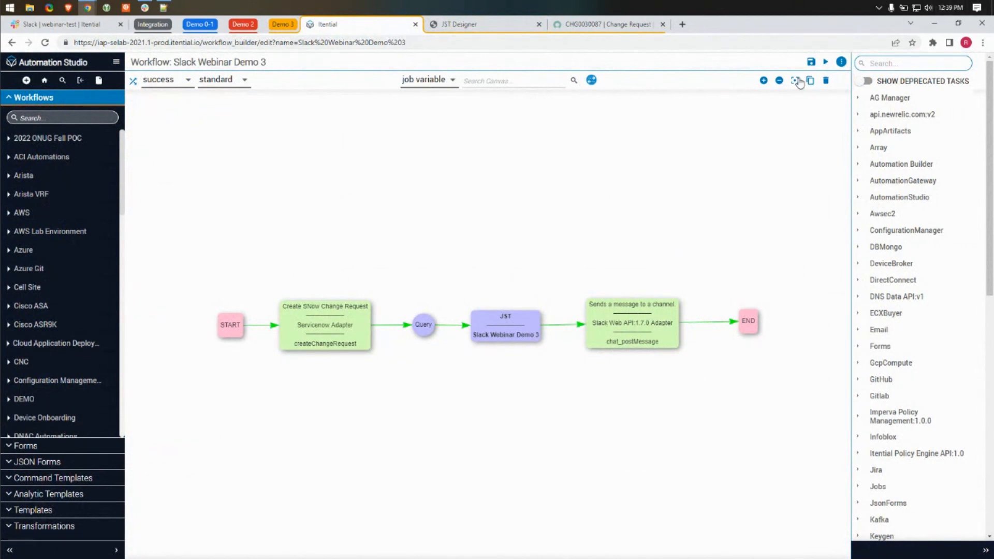
- Save and run the Slack Webinar Demo 3 workflow, and open the started job's visual diagram in Job Manager
left_click(811, 62)
left_click(825, 62)
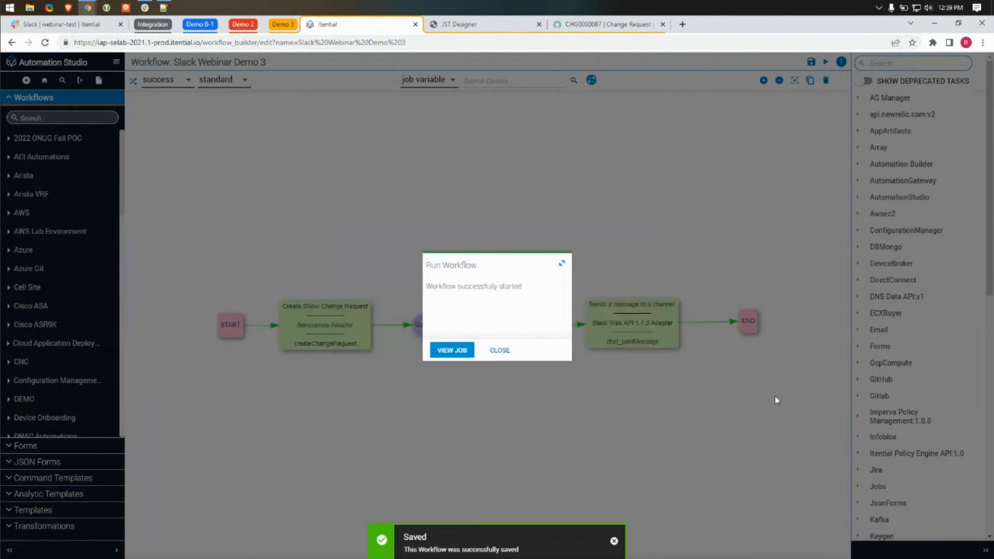
left_click(467, 354)
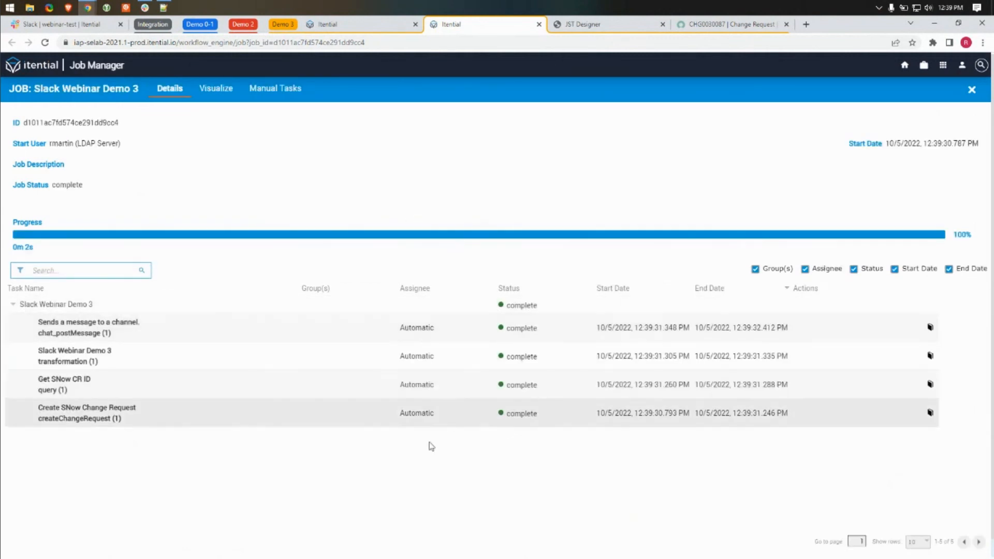
left_click(216, 91)
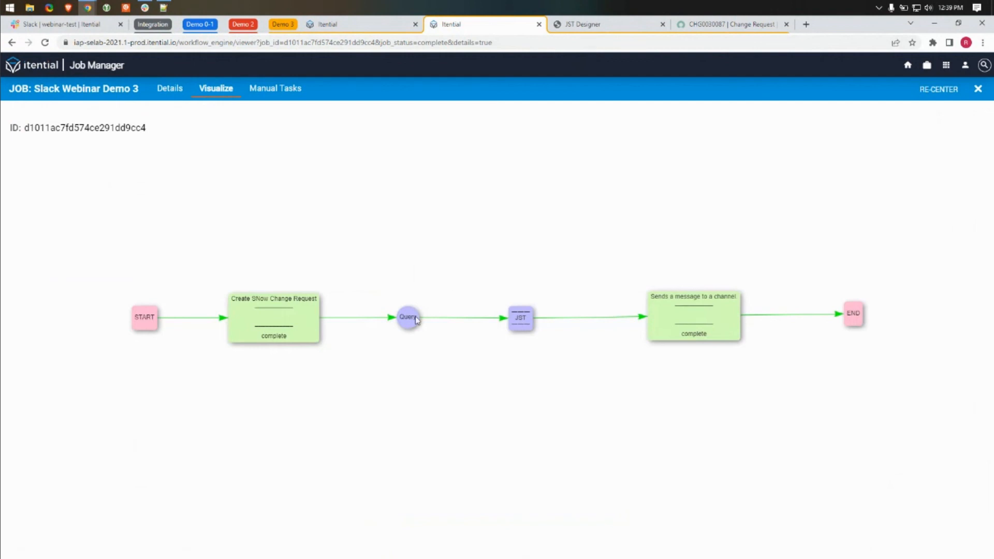
- Examine the Create SNow Change Request task's history, highlighting the incoming summary and the outgoing response id, and close it
left_click(272, 320)
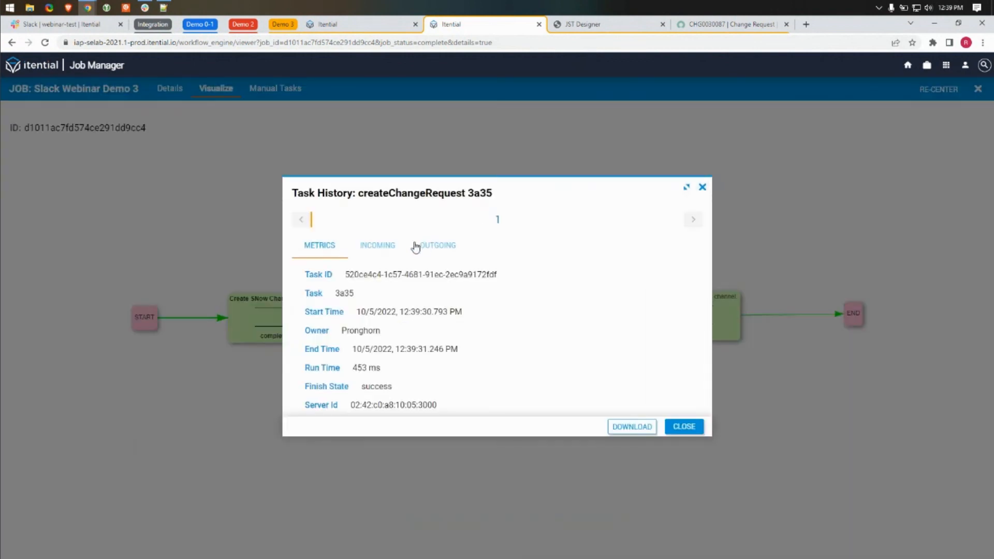
left_click(377, 249)
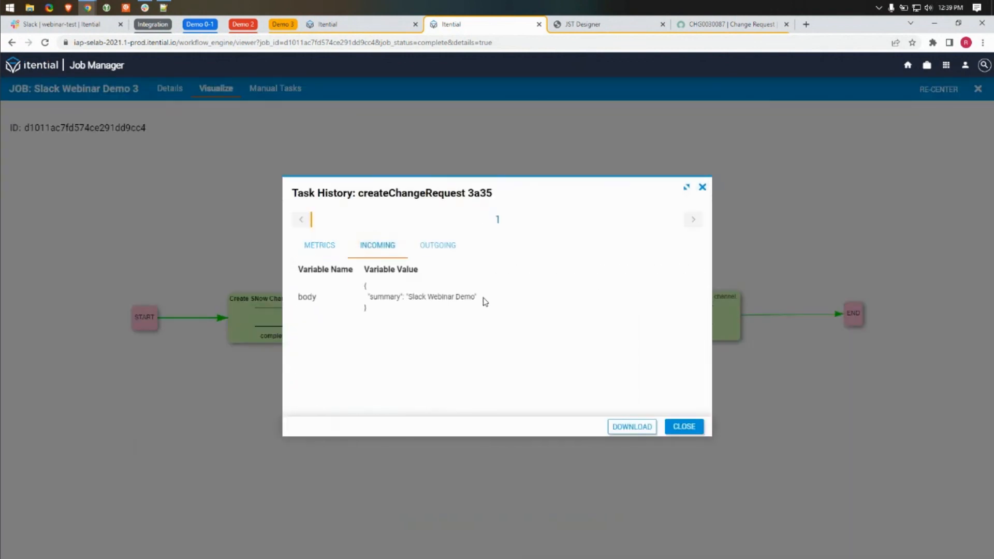
left_click_drag(485, 301, 370, 301)
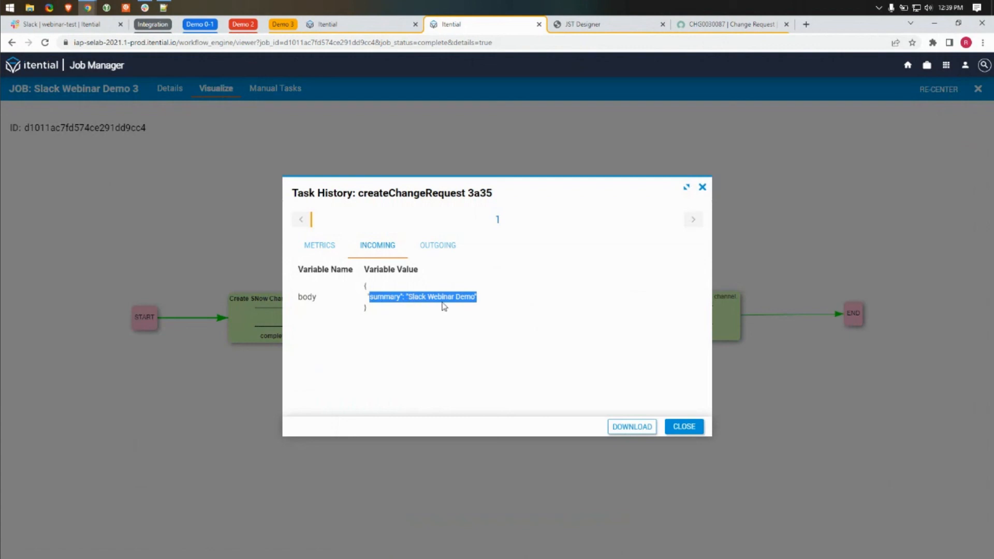
left_click(480, 320)
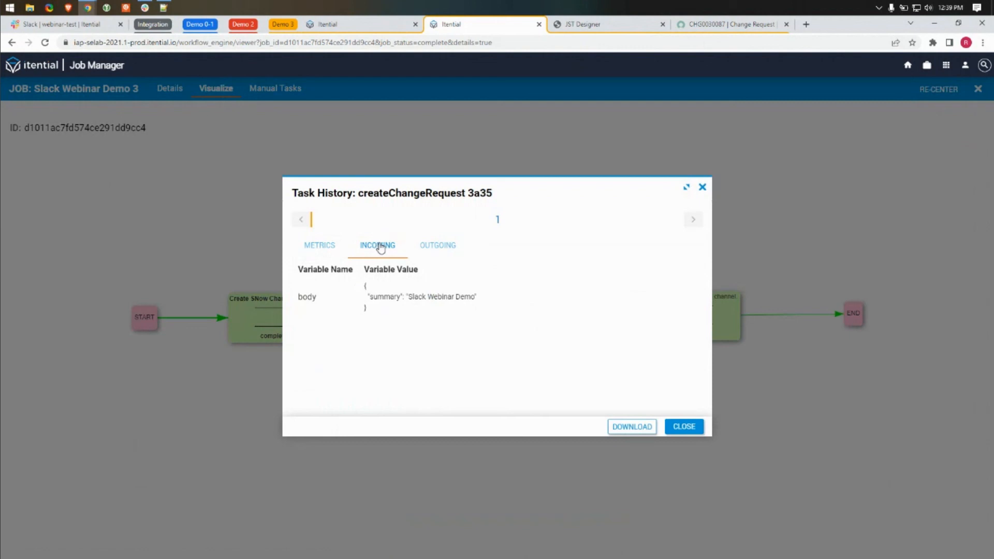
left_click(453, 246)
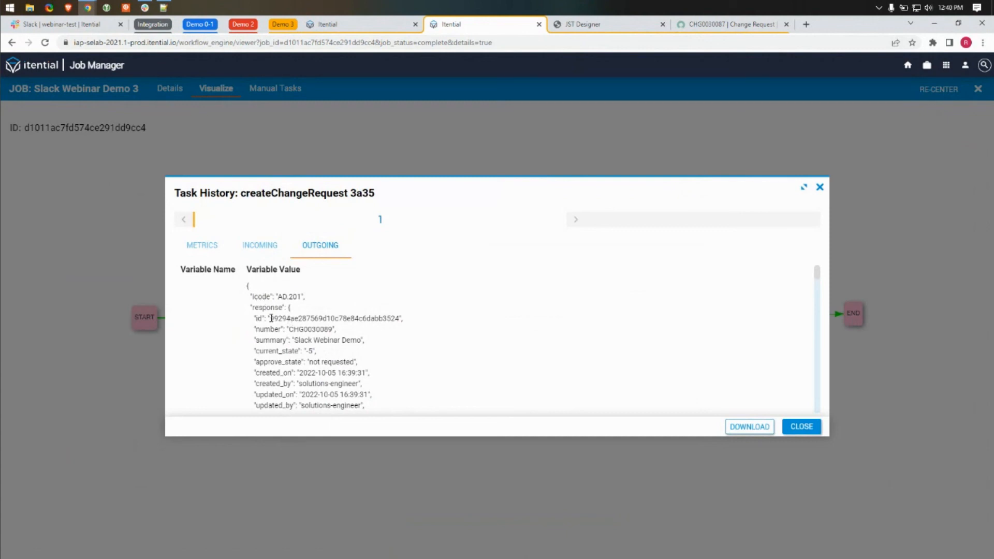
left_click_drag(271, 317, 399, 318)
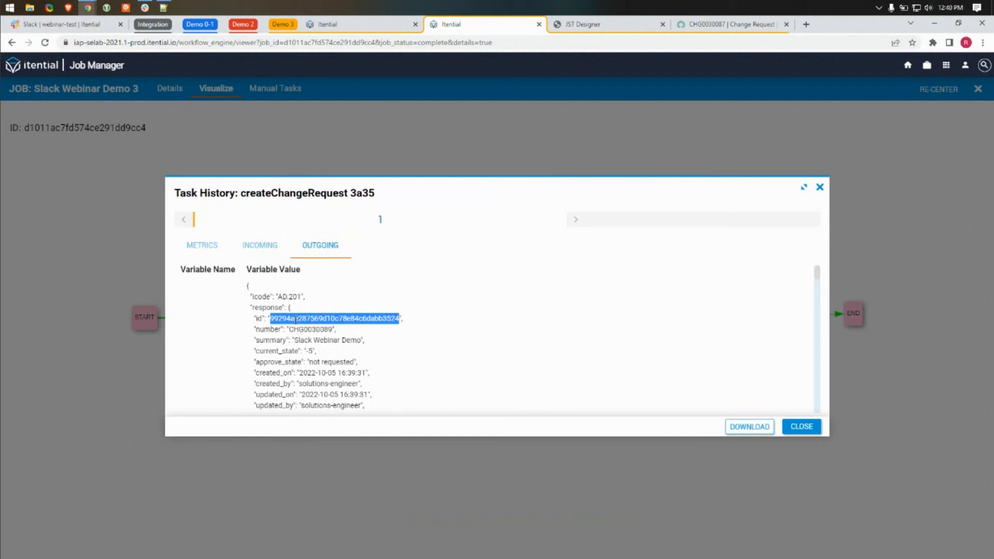
scroll(415, 345, "down", 2)
scroll(415, 345, "down", 3)
scroll(411, 345, "up", 5)
left_click(801, 428)
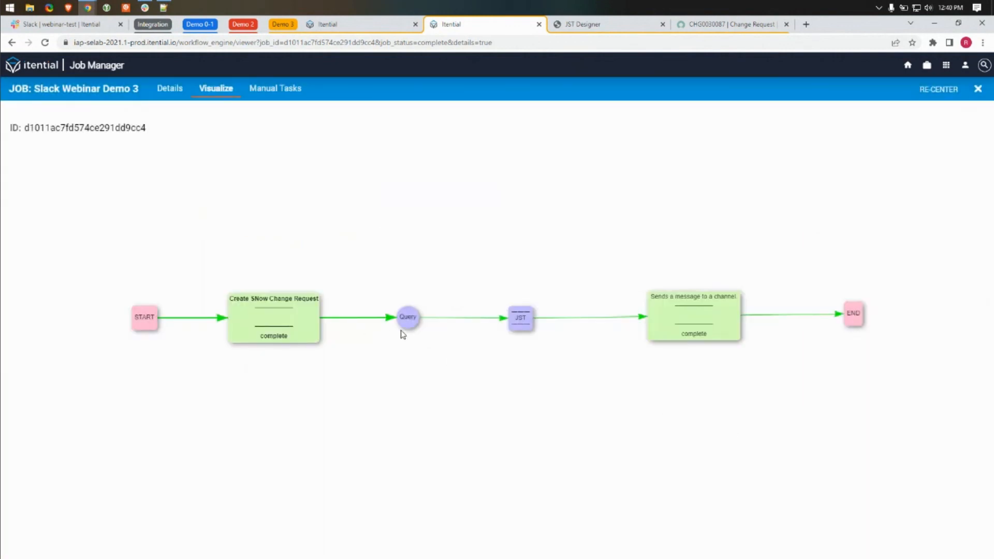
- Compare the Query task's incoming query and response object with its outgoing return_data in the task history, and close it
left_click(409, 318)
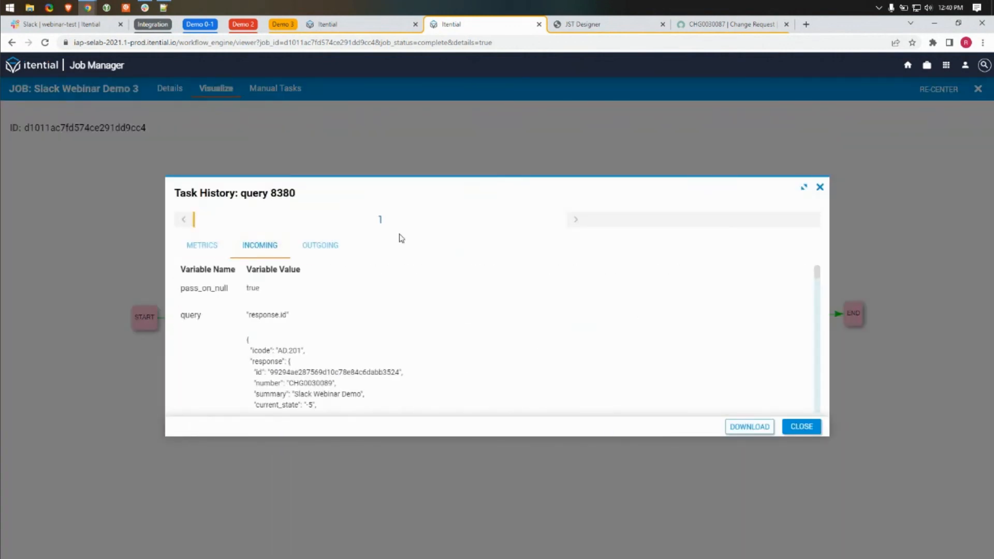
scroll(263, 327, "down", 1)
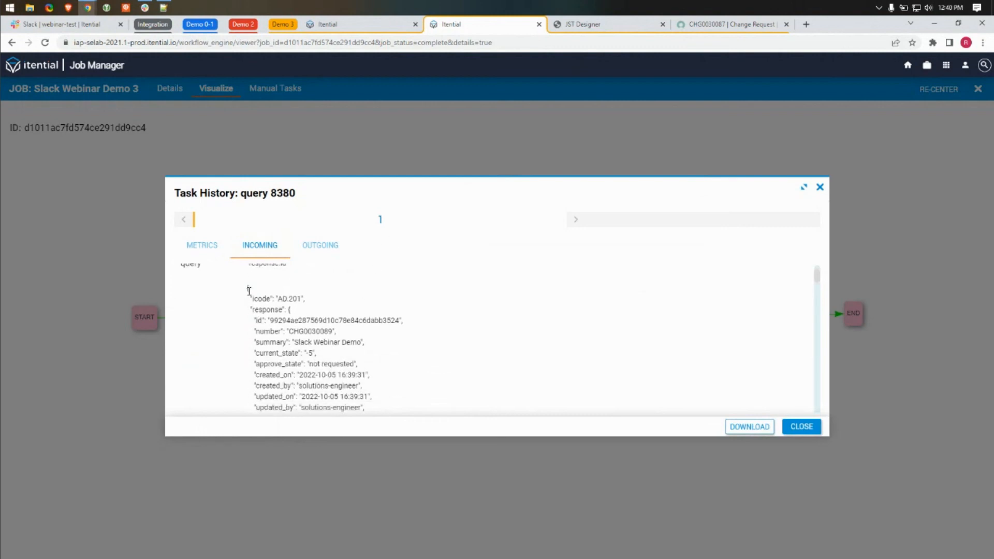
left_click_drag(247, 288, 364, 408)
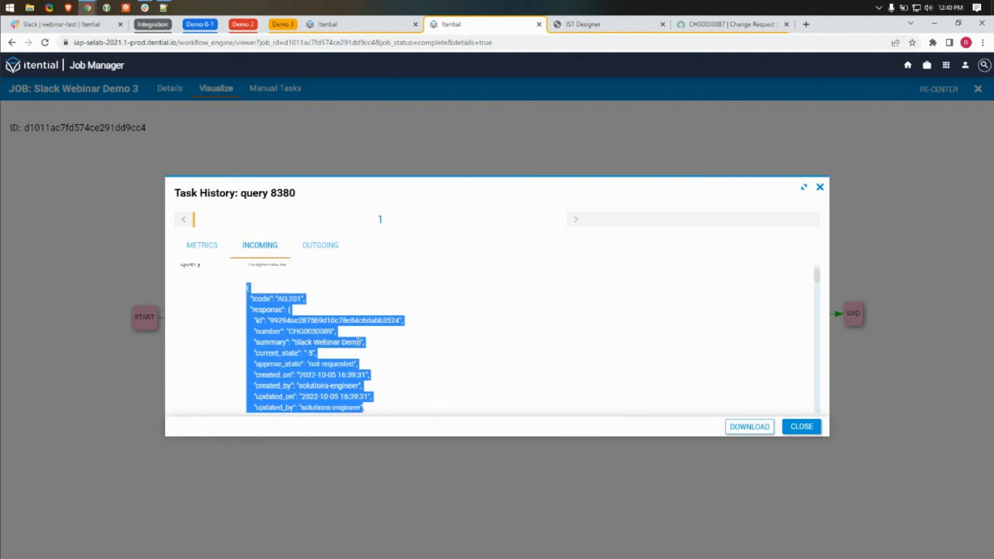
left_click(332, 257)
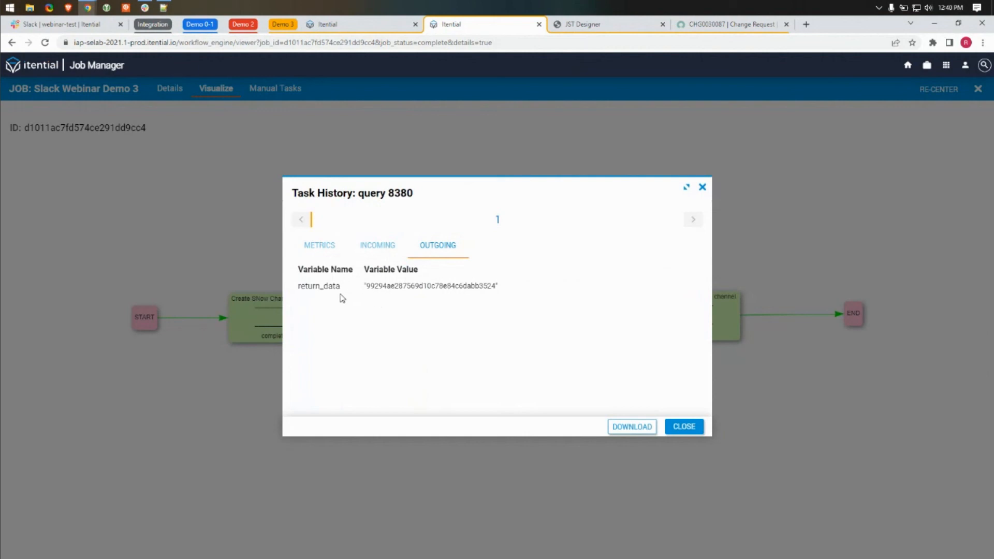
left_click_drag(364, 286, 496, 289)
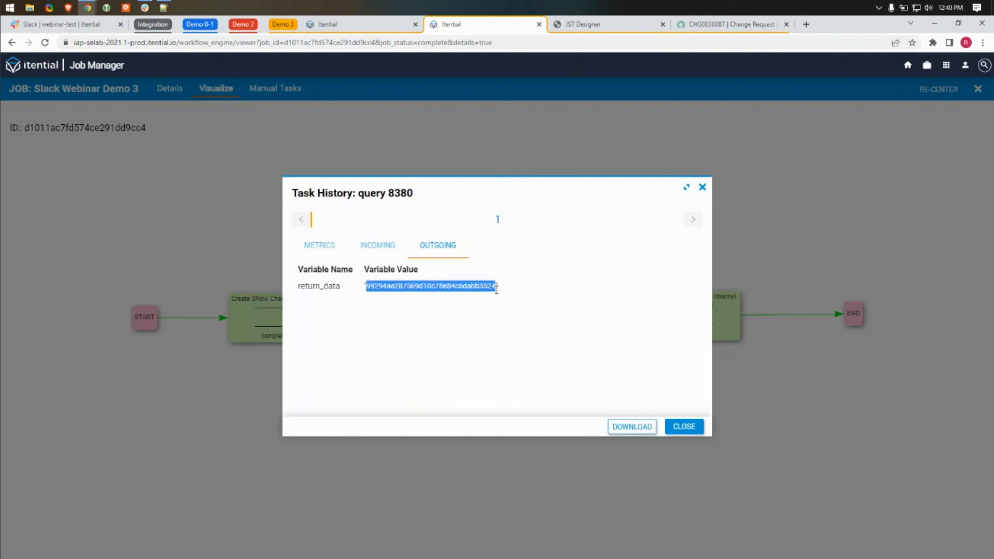
left_click(377, 246)
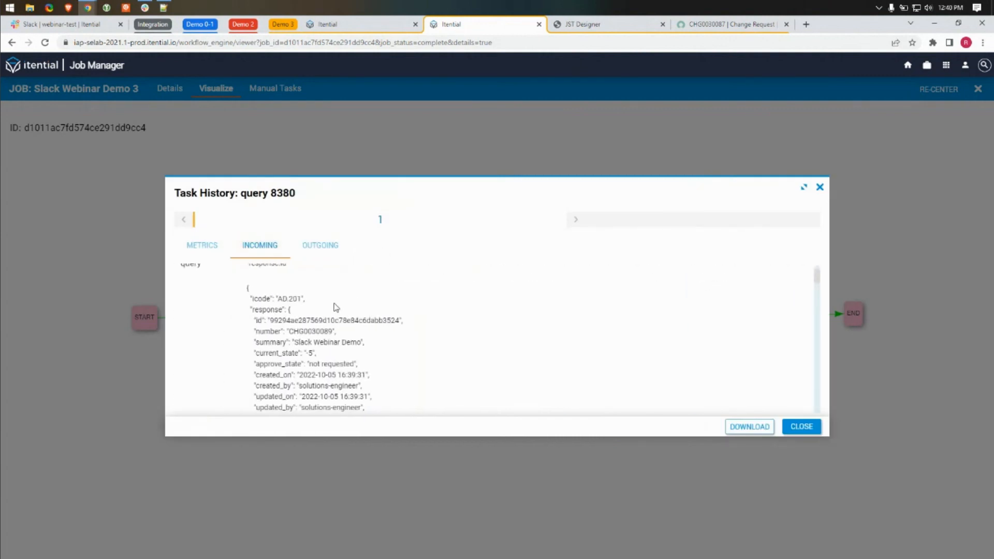
scroll(266, 335, "up", 2)
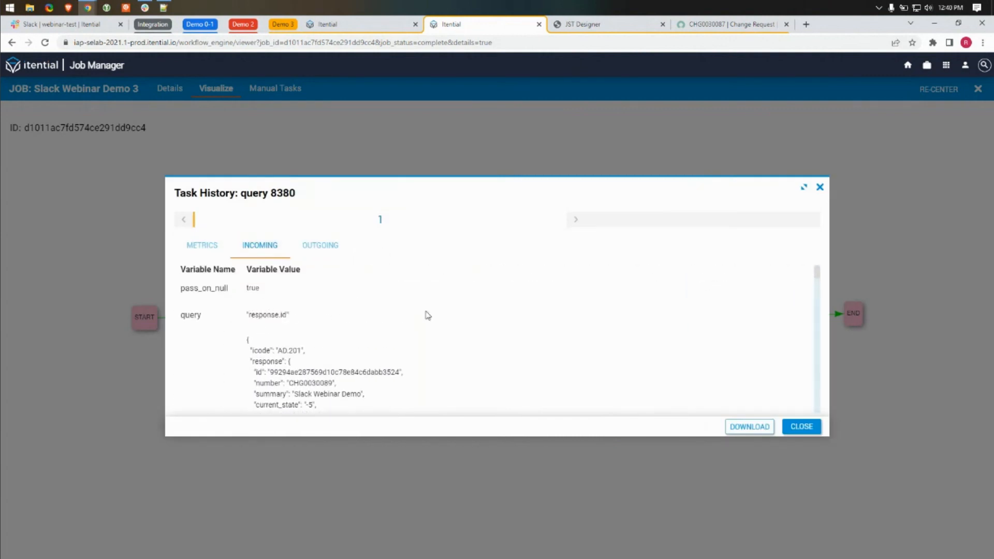
scroll(426, 315, "down", 1)
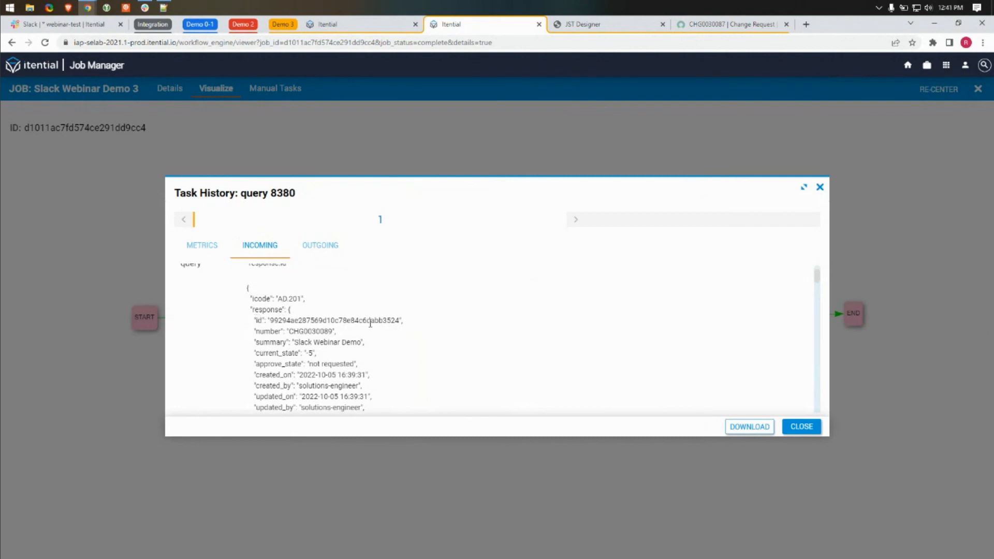
left_click(334, 251)
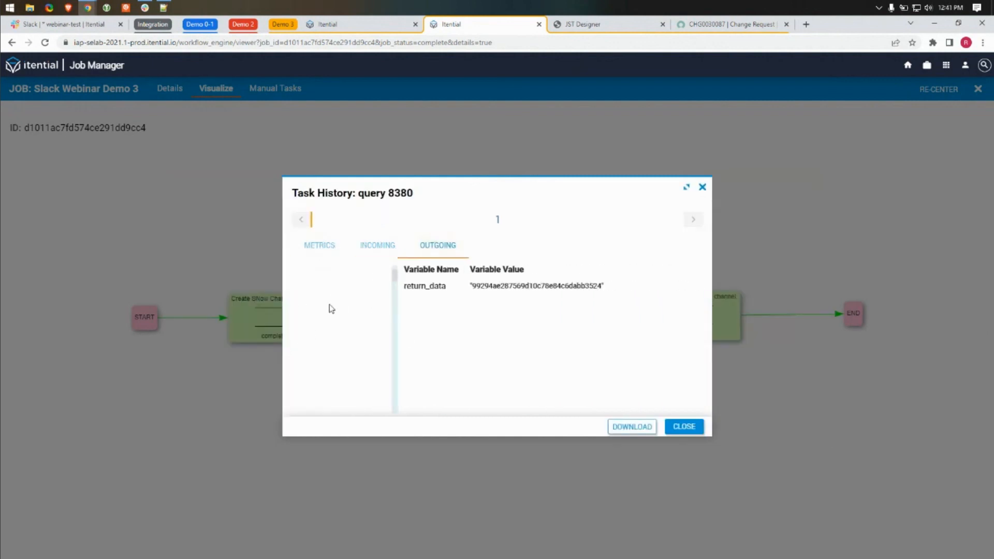
left_click(683, 427)
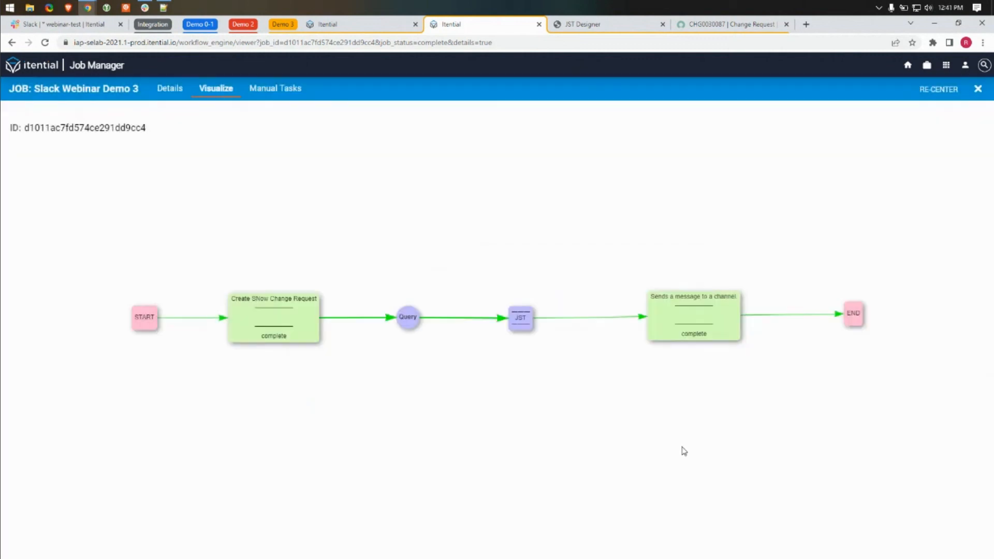
- Review the JST task's incoming snowCrId and highlight the ServiceNow link in its outgoing text, and close the task history
left_click(522, 321)
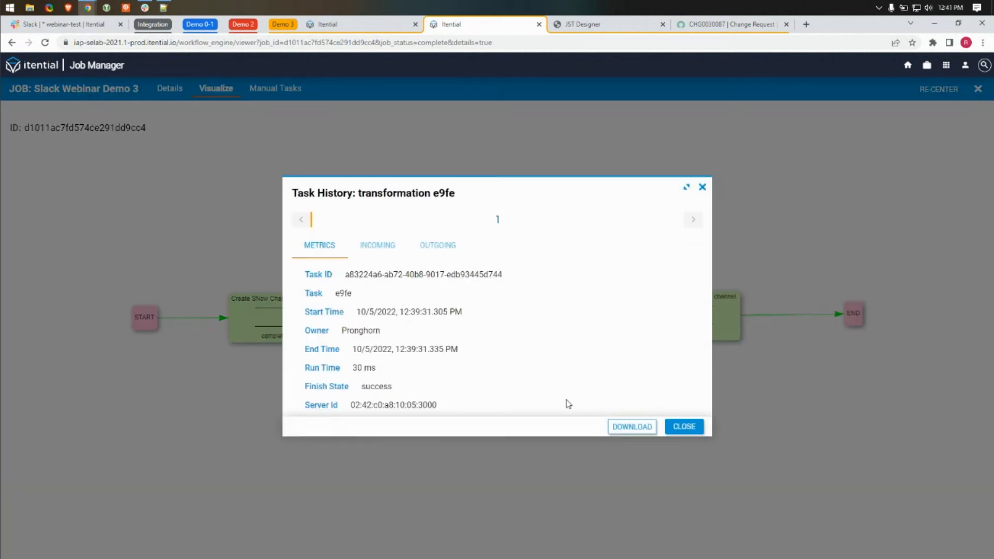
left_click(378, 247)
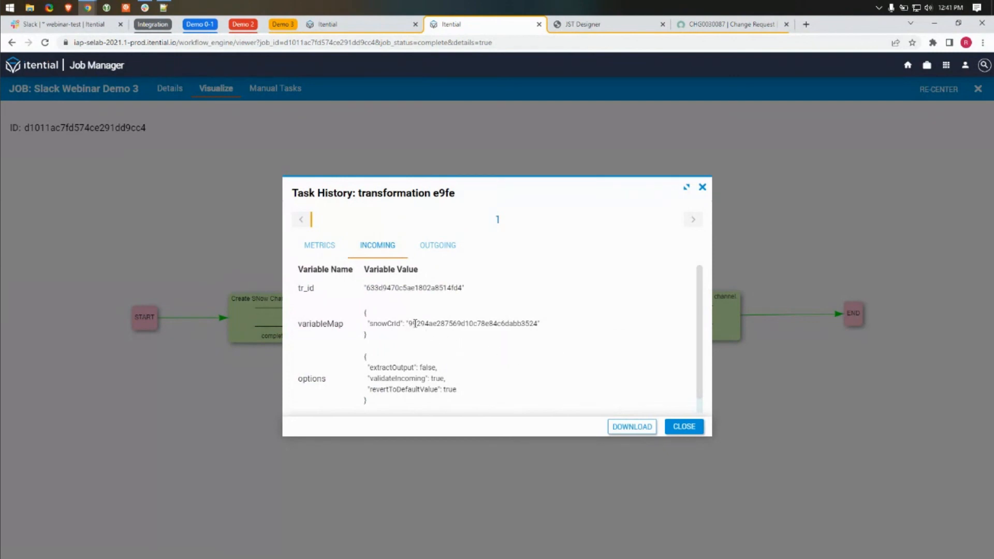
left_click(450, 251)
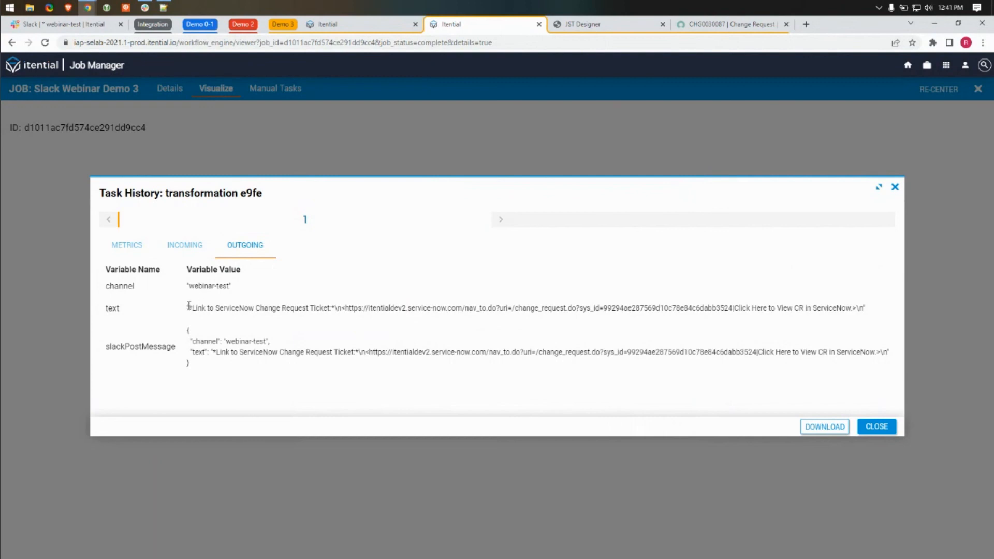
left_click_drag(188, 307, 856, 309)
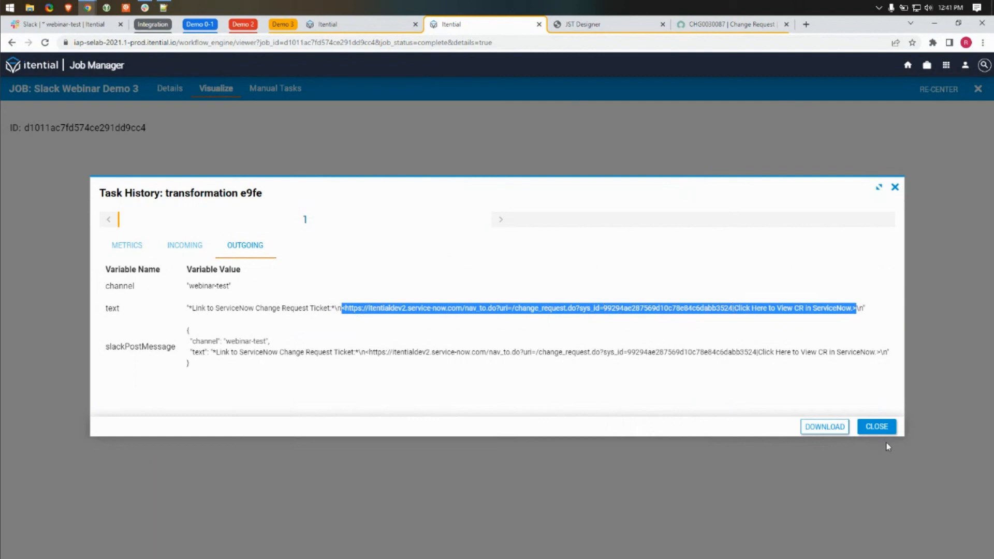
left_click(873, 430)
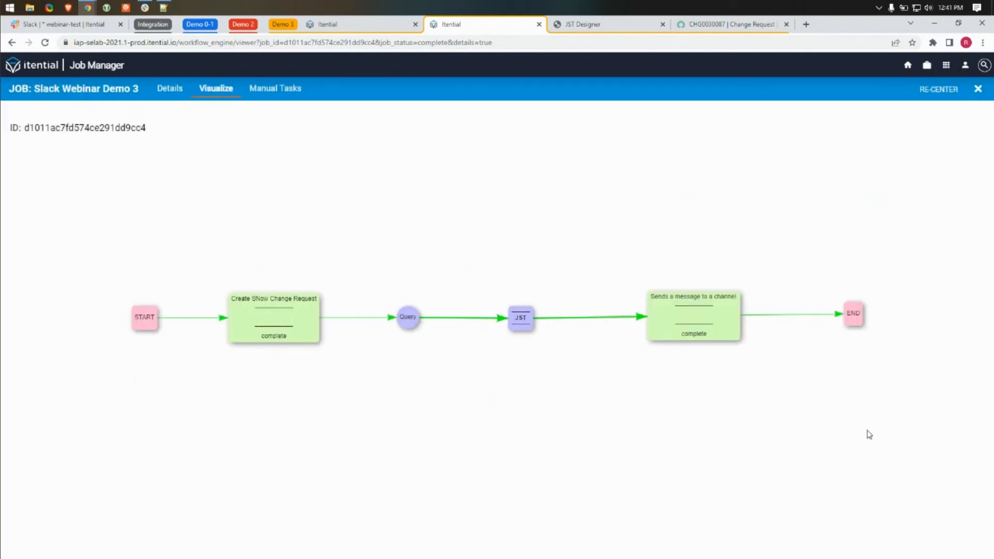
- Check the chat_postMessage task's incoming requestBodyPayload and outgoing response status in its history, and close it
left_click(692, 320)
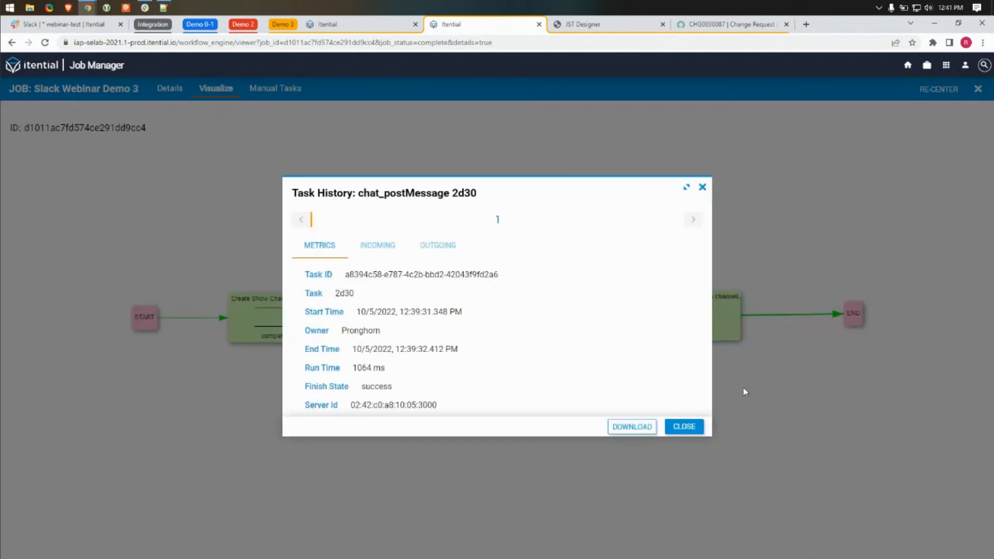
left_click(381, 252)
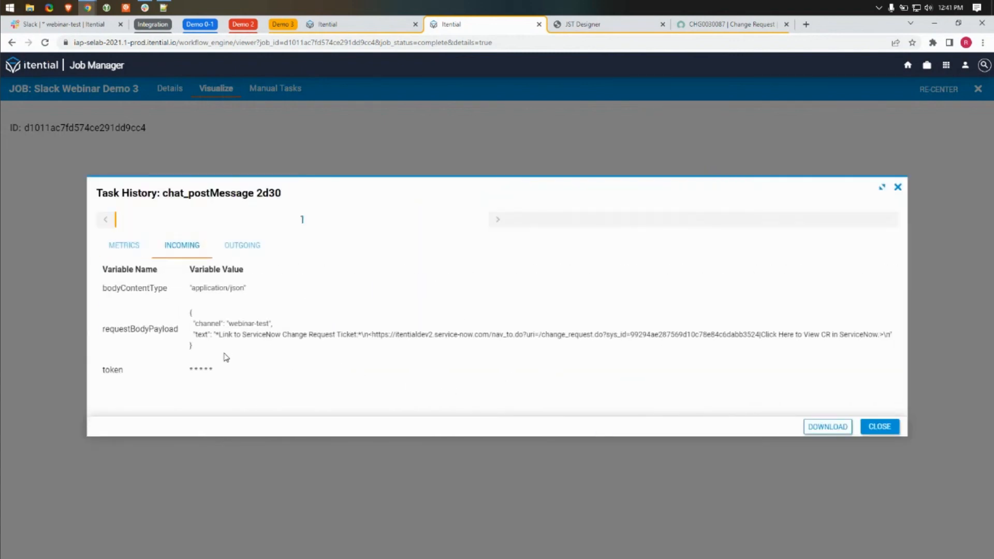
left_click(256, 255)
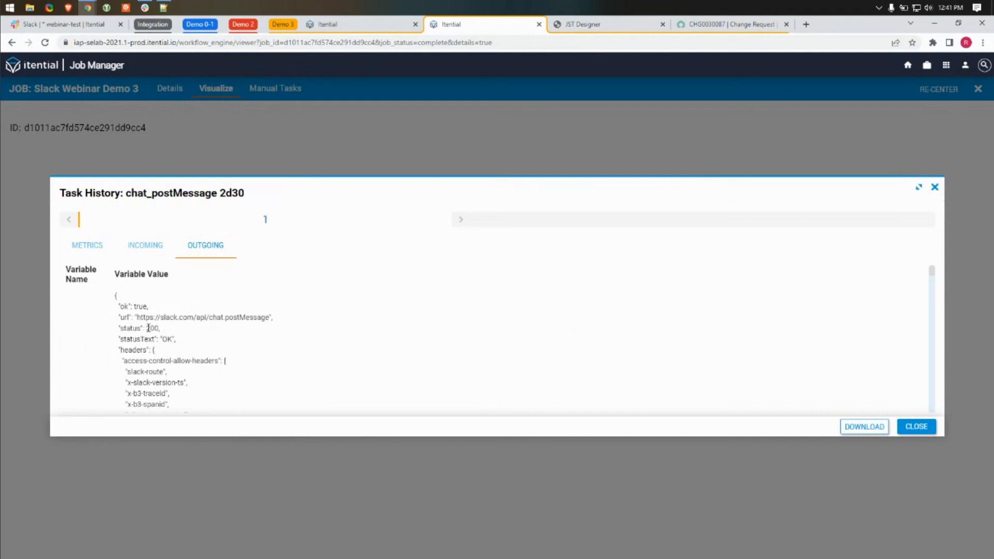
left_click(916, 427)
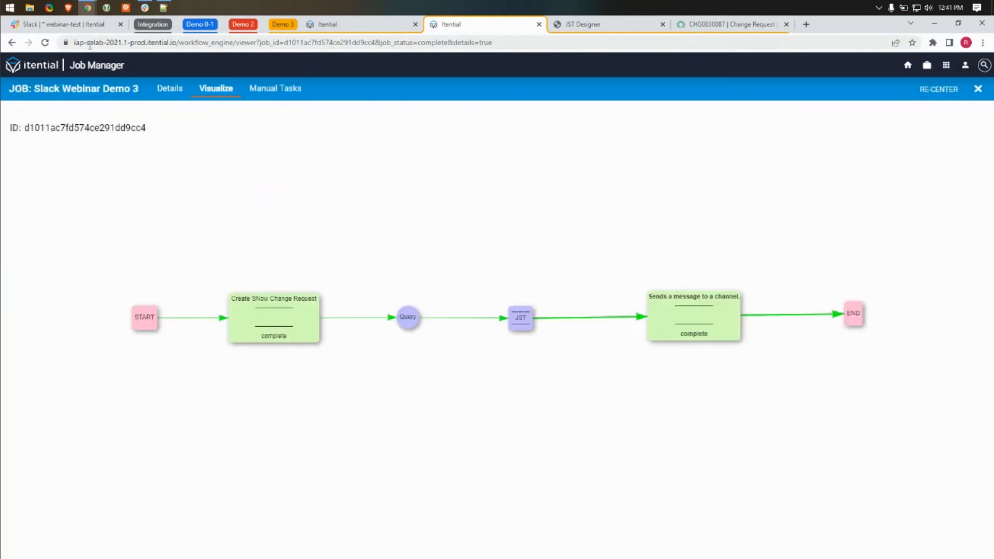
- In Slack's webinar-test channel, follow the ServiceNow change request link, highlight the ticket's short description, and return to the Slack Webinar Demo 3 workflow
left_click(75, 24)
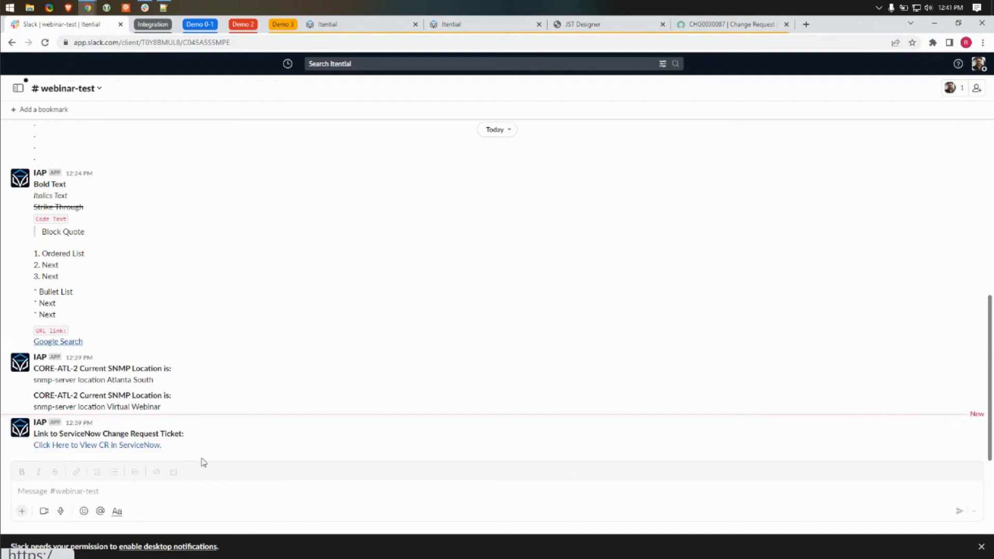
left_click(114, 446)
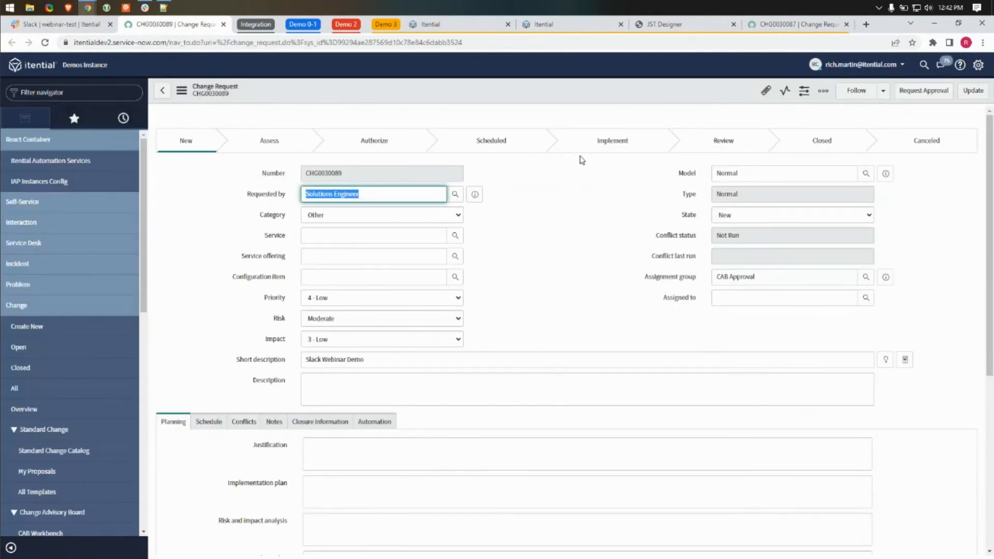
triple_click(385, 361)
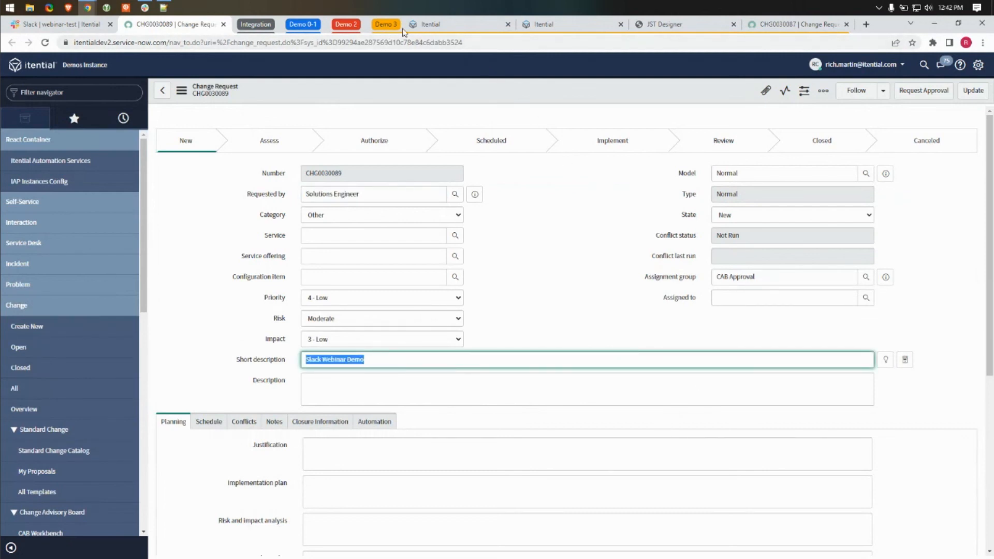
left_click(448, 29)
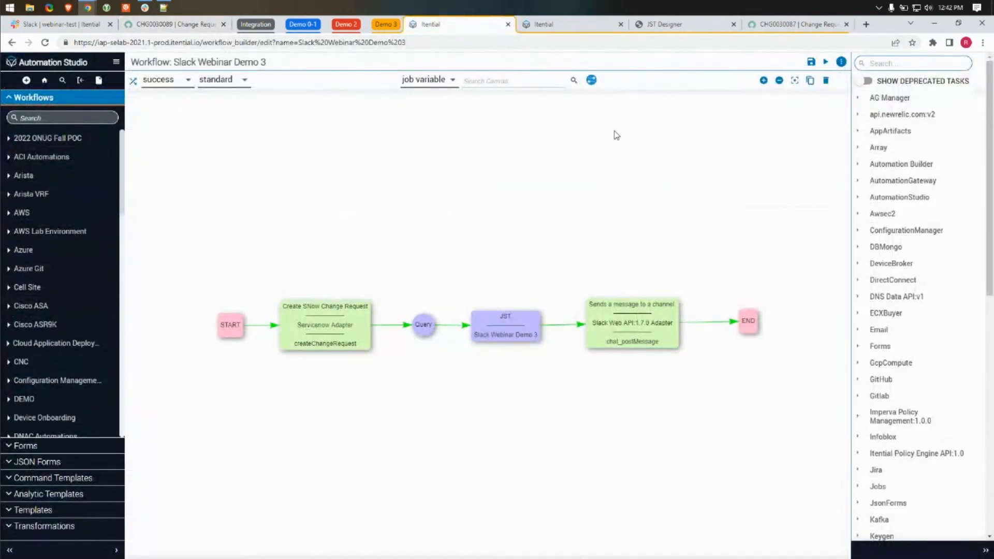